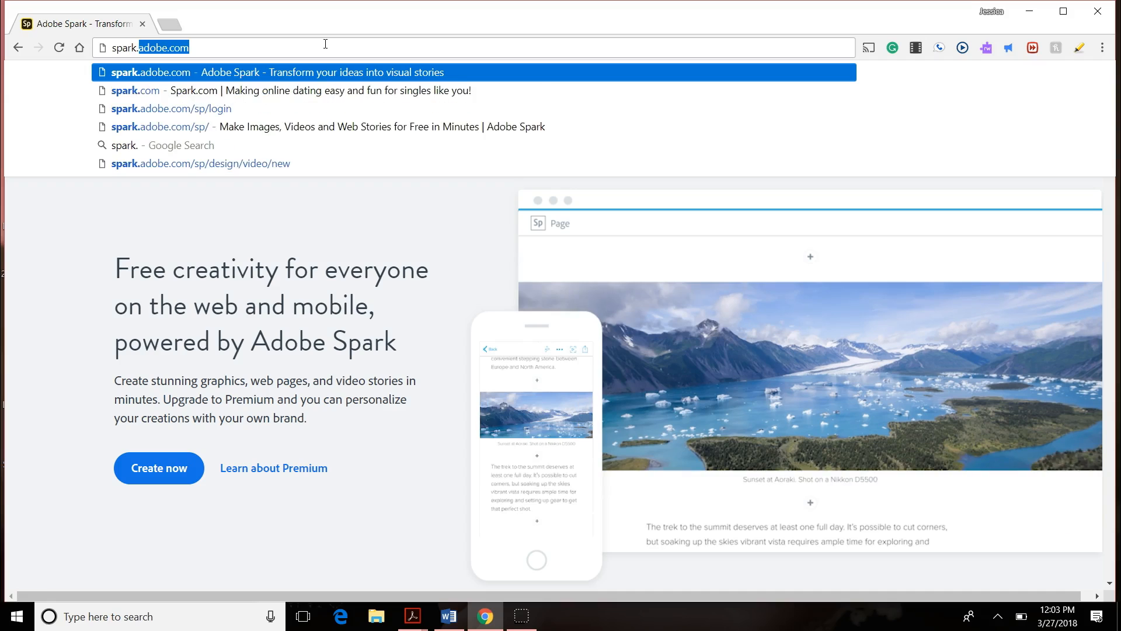
Open the spark.adobe.com site and sign up for free by continuing with a Google account.
key(Return)
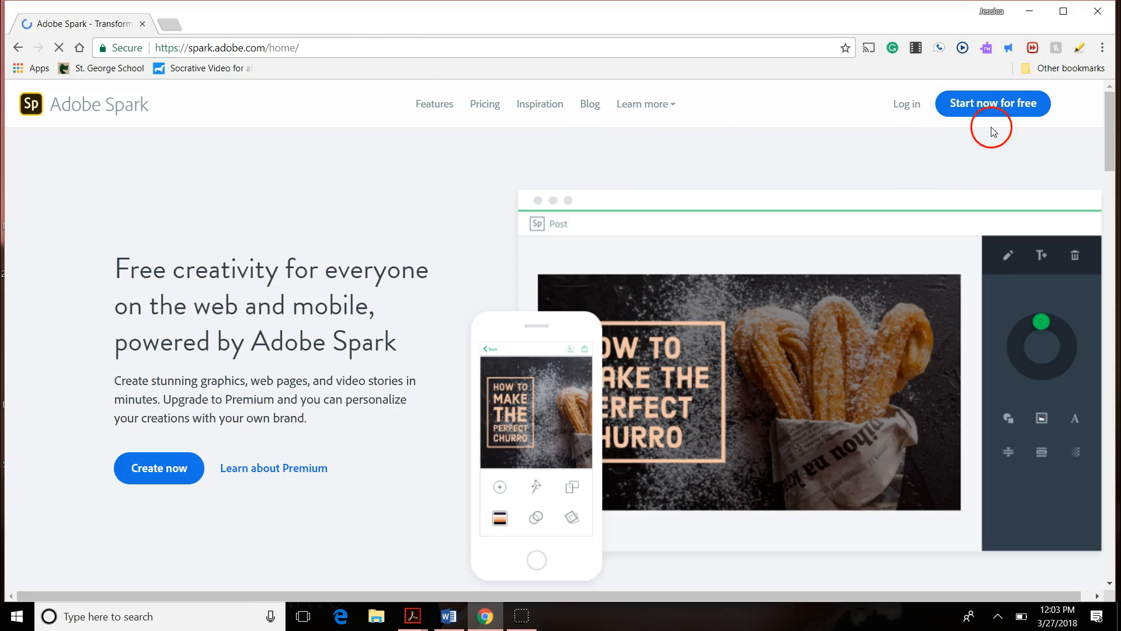
click(994, 116)
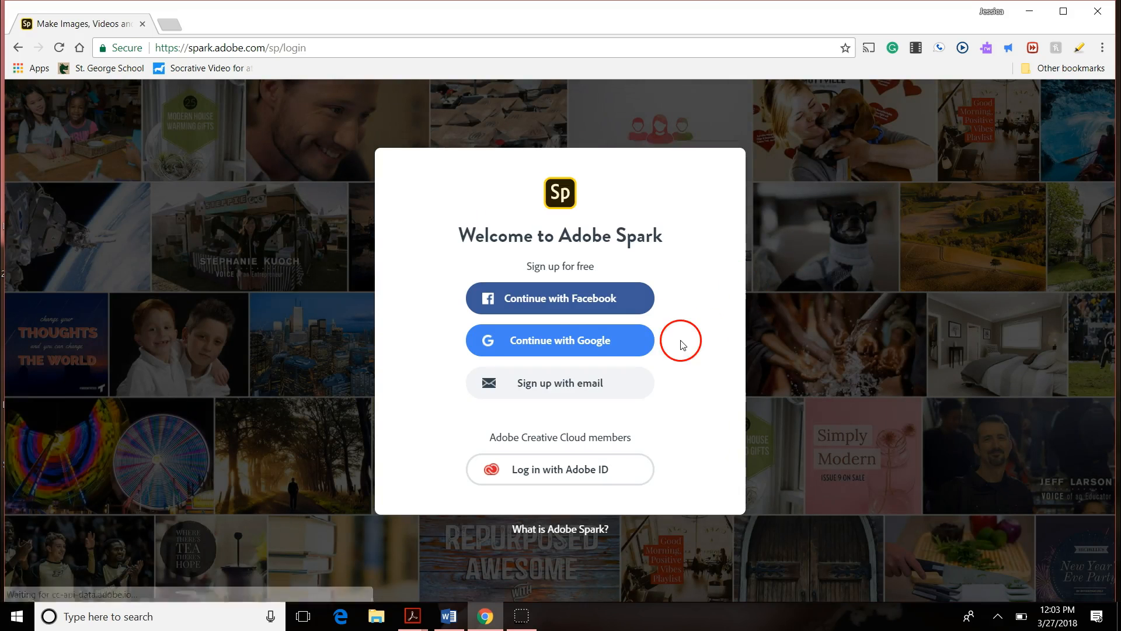
click(639, 342)
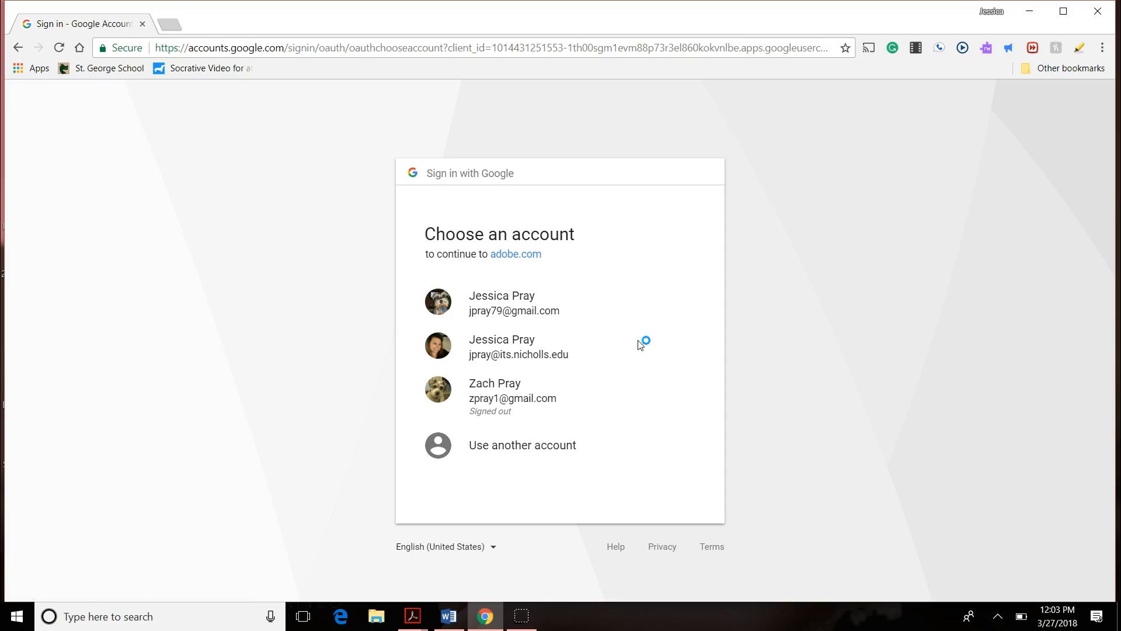
click(621, 321)
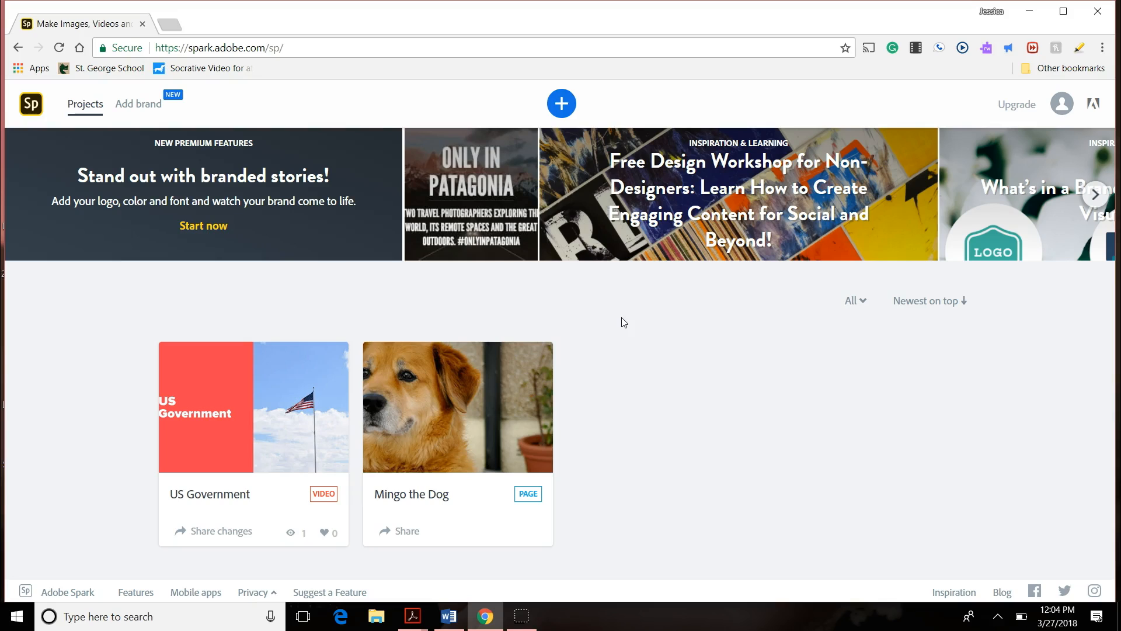
Create a new video project from the Projects page.
mouse_move(251, 429)
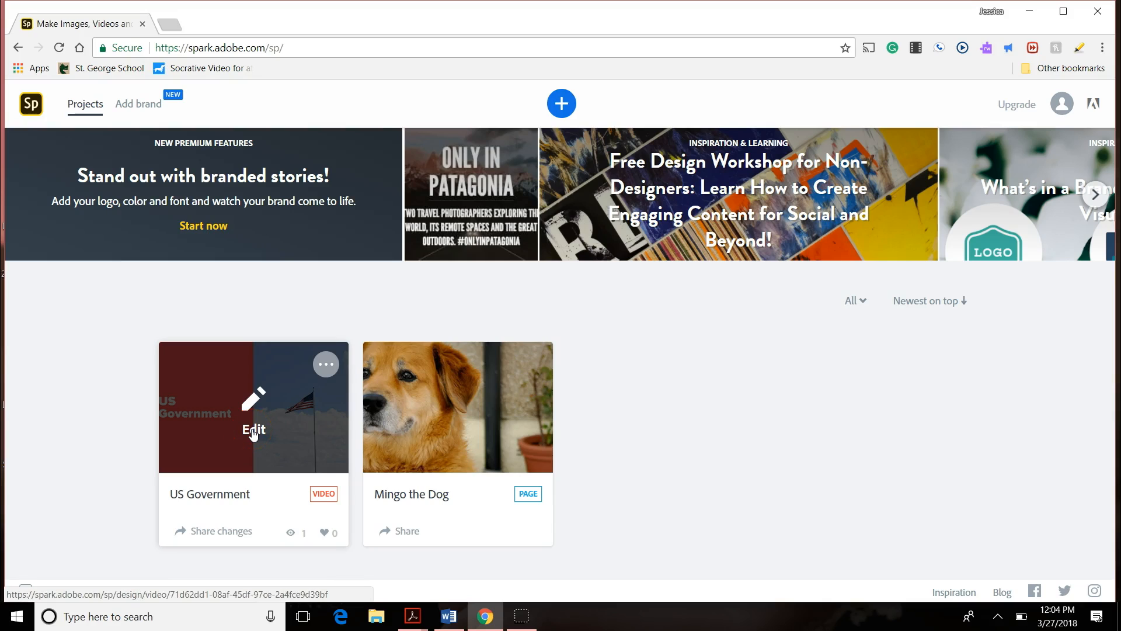
click(397, 450)
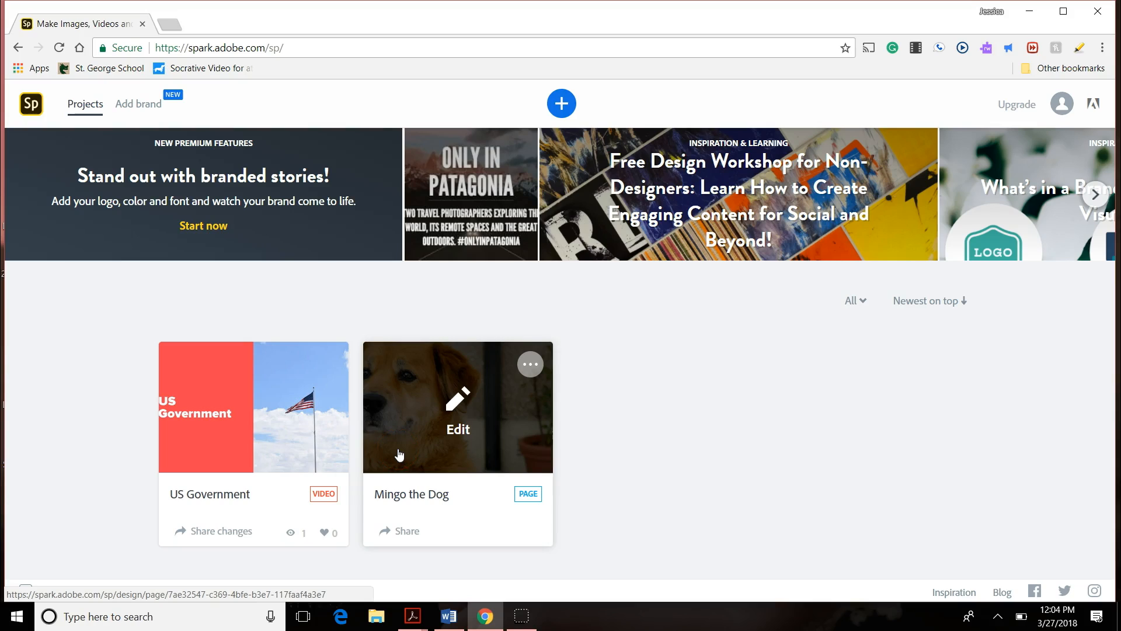
click(575, 106)
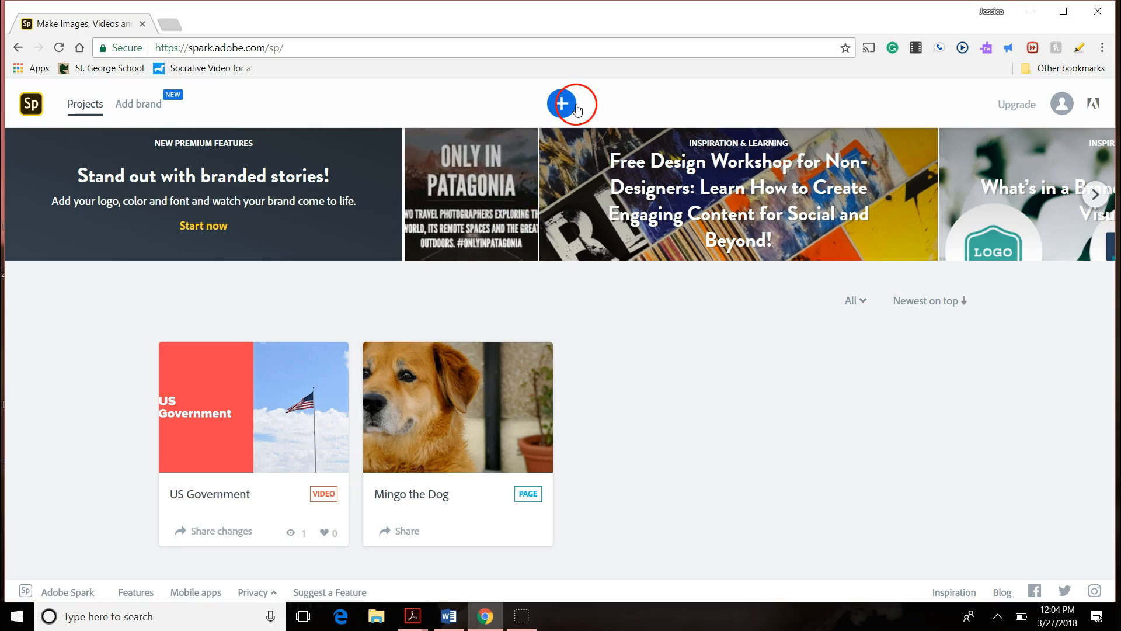
click(576, 109)
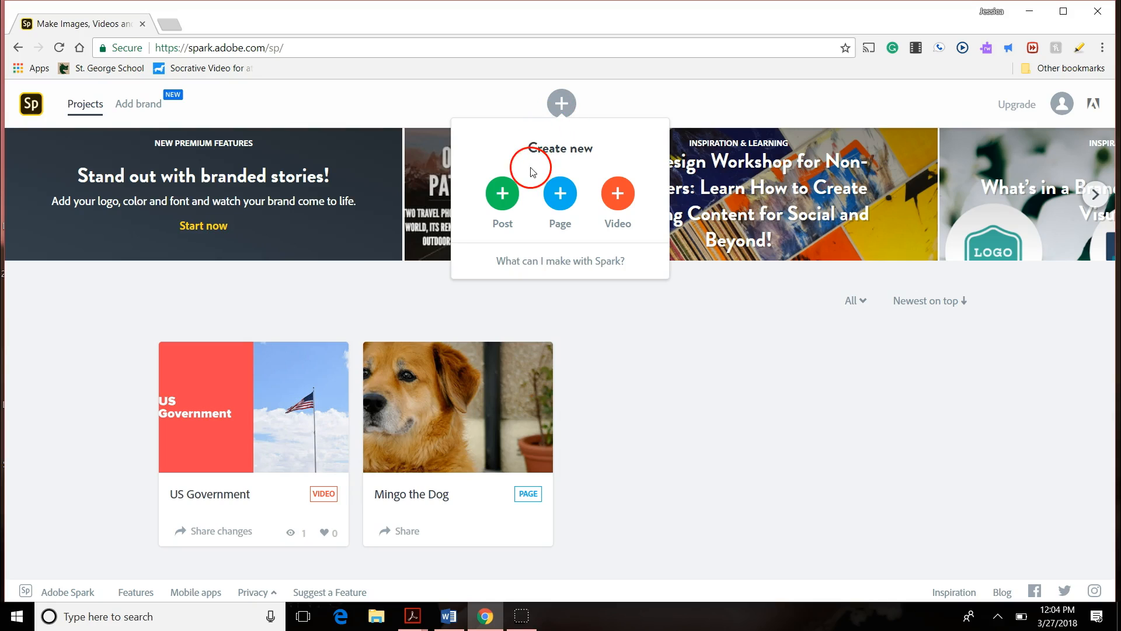
click(517, 194)
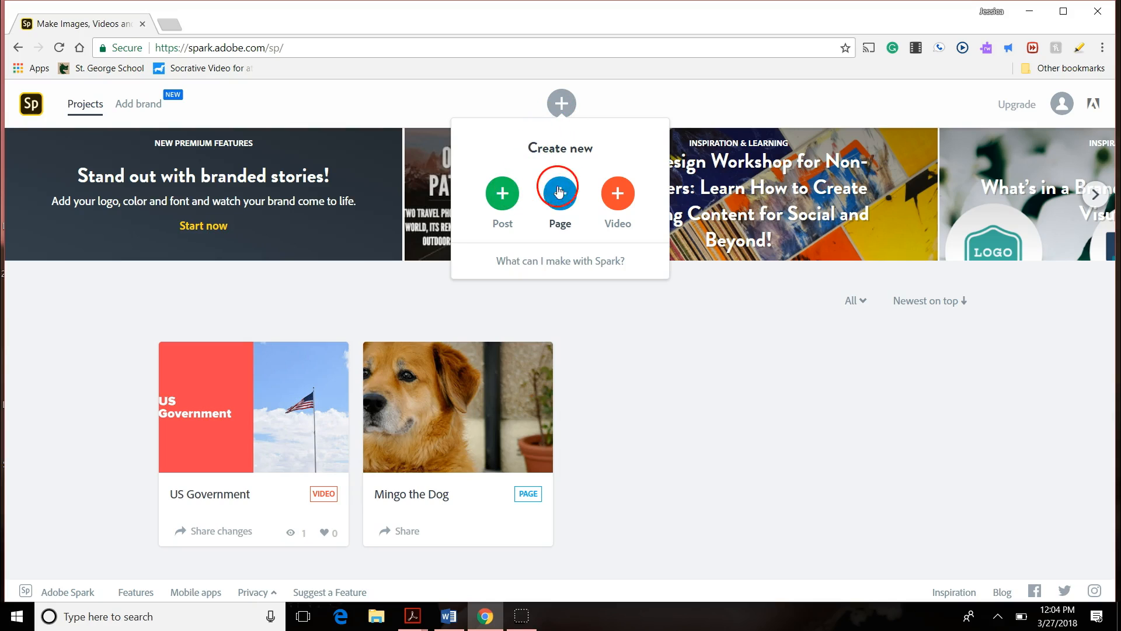
click(626, 206)
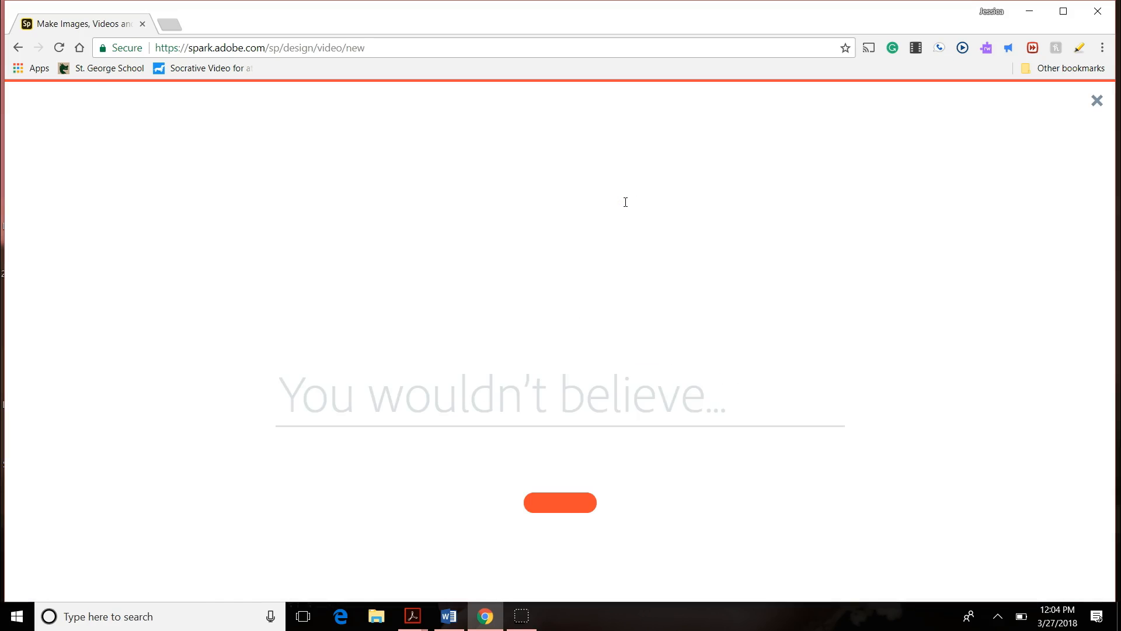
Title the video "St. George is Awesome!" and start it from scratch without a story template.
click(663, 346)
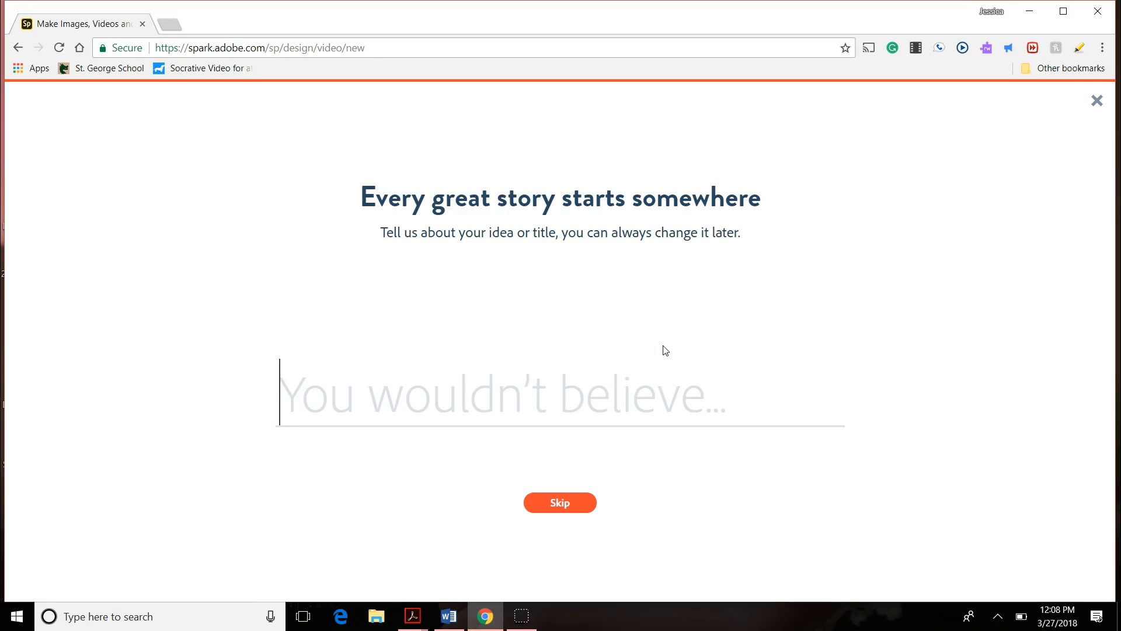
click(645, 365)
text(St. G)
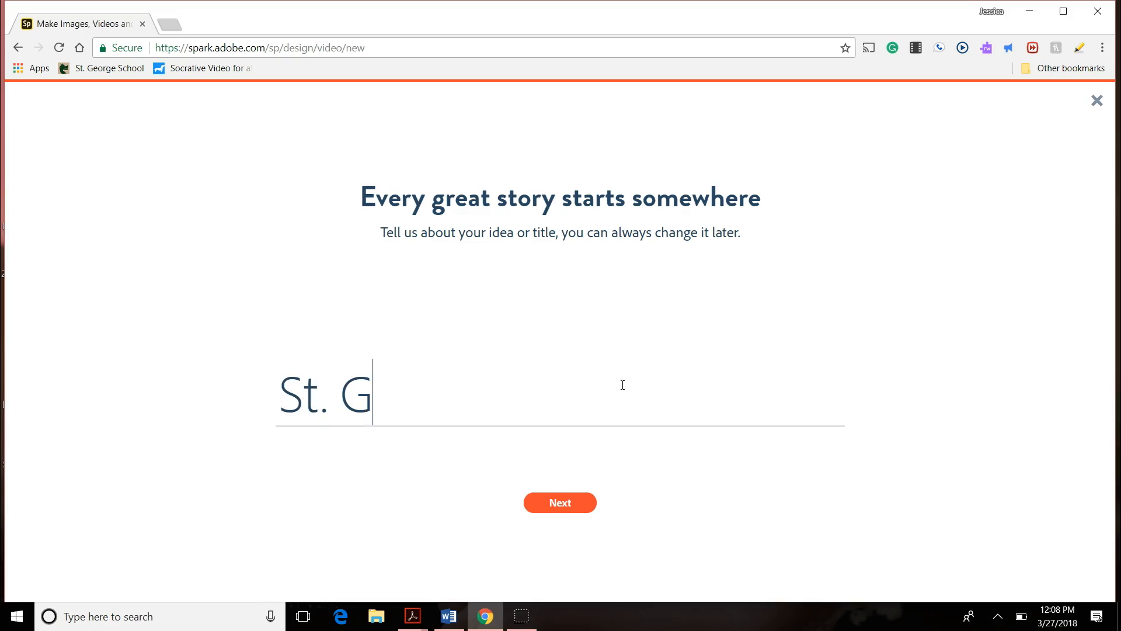
text(eorge is Awesome!)
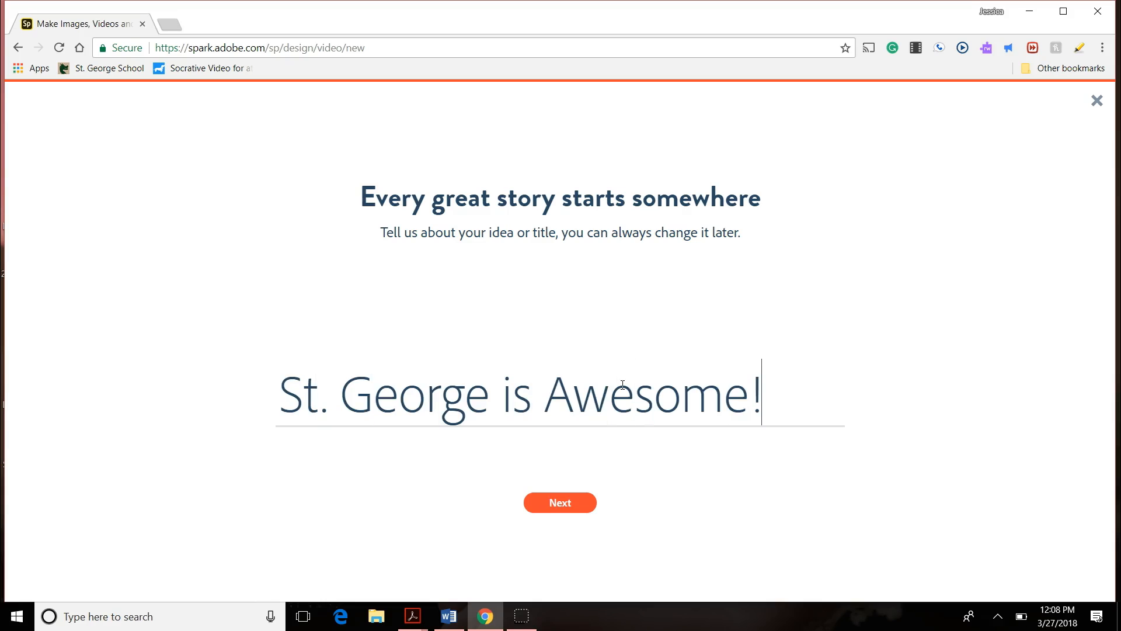
click(548, 512)
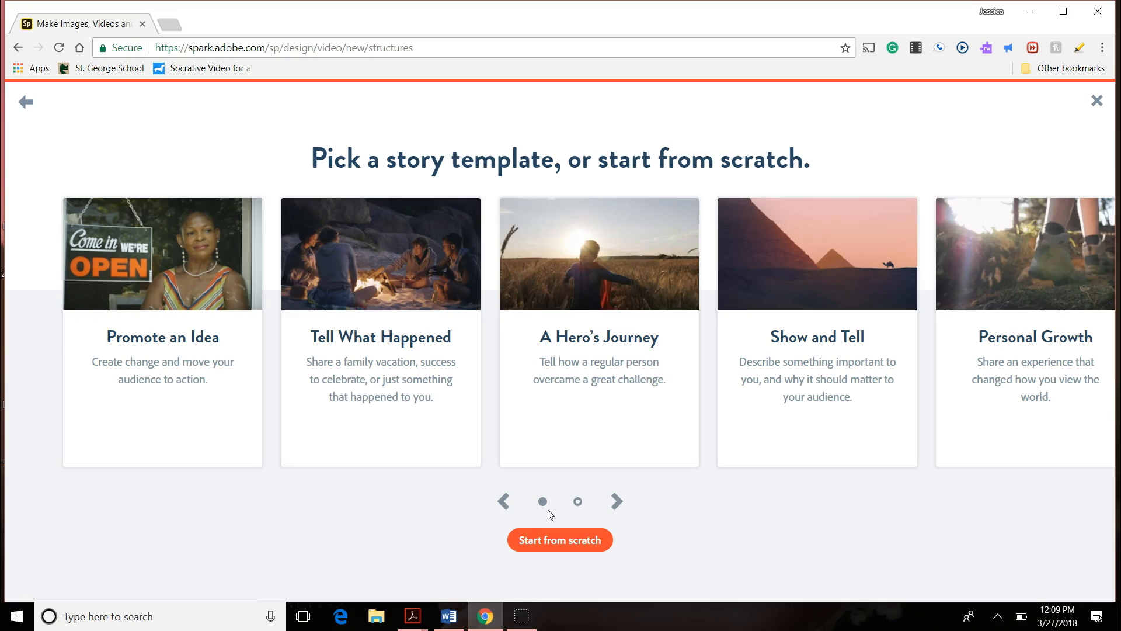
click(554, 539)
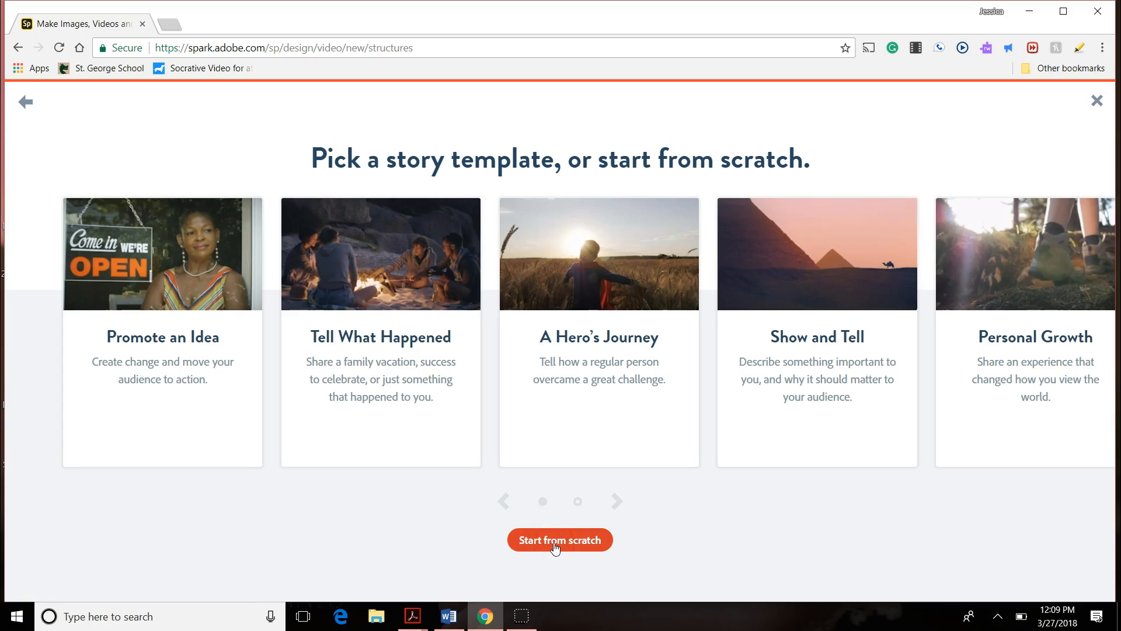
click(553, 543)
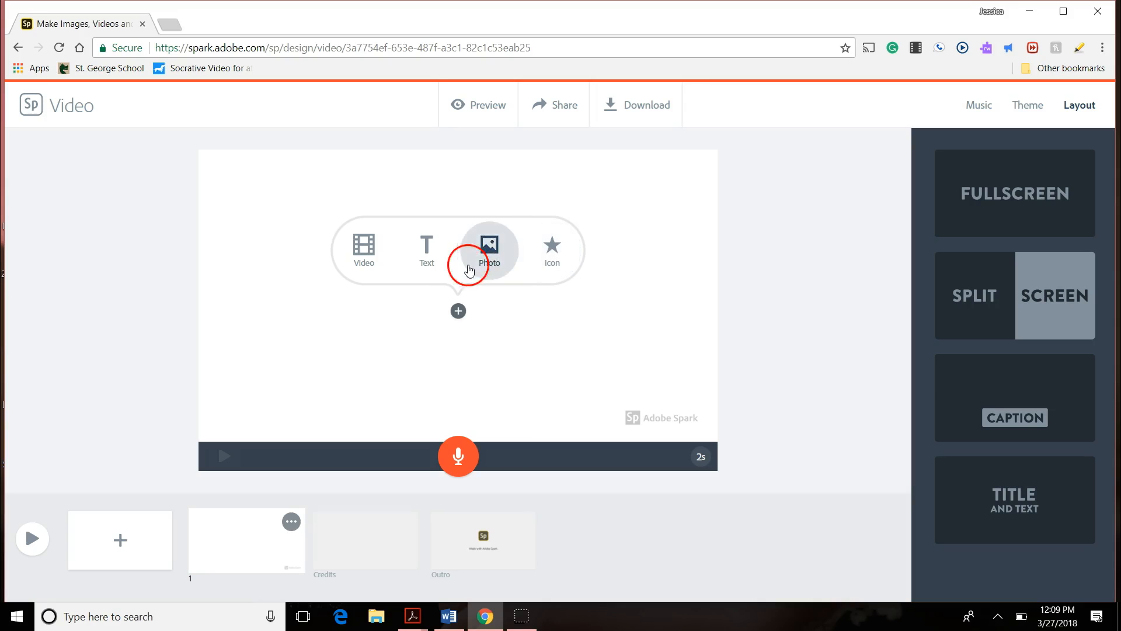
Add the text "St. George is Awesome" to the first slide.
click(429, 266)
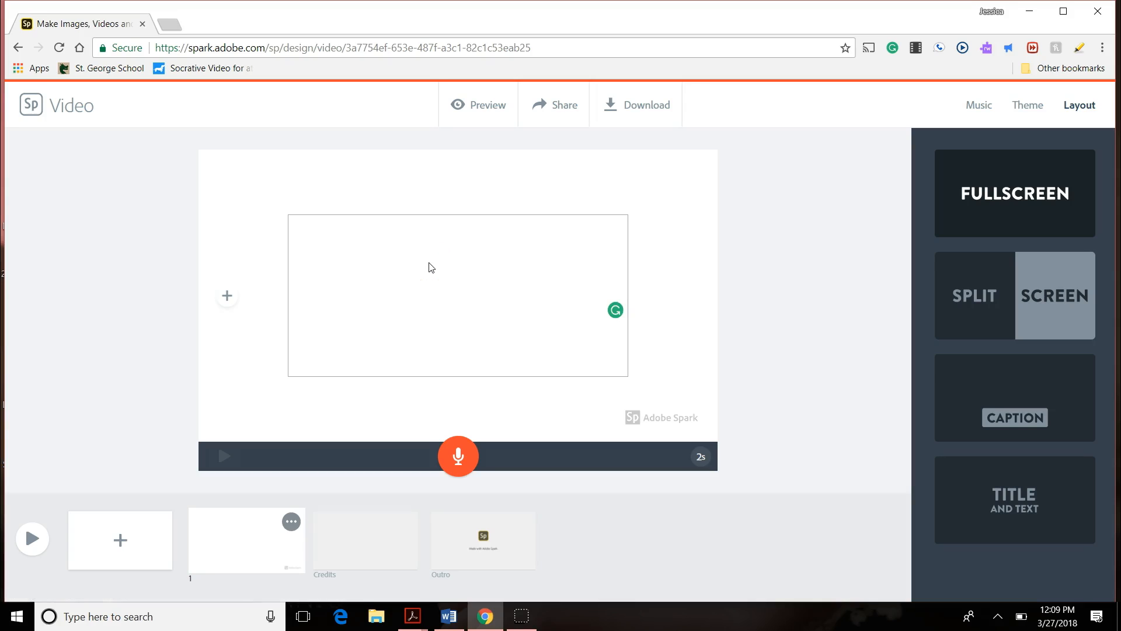
text(St. George is Awes)
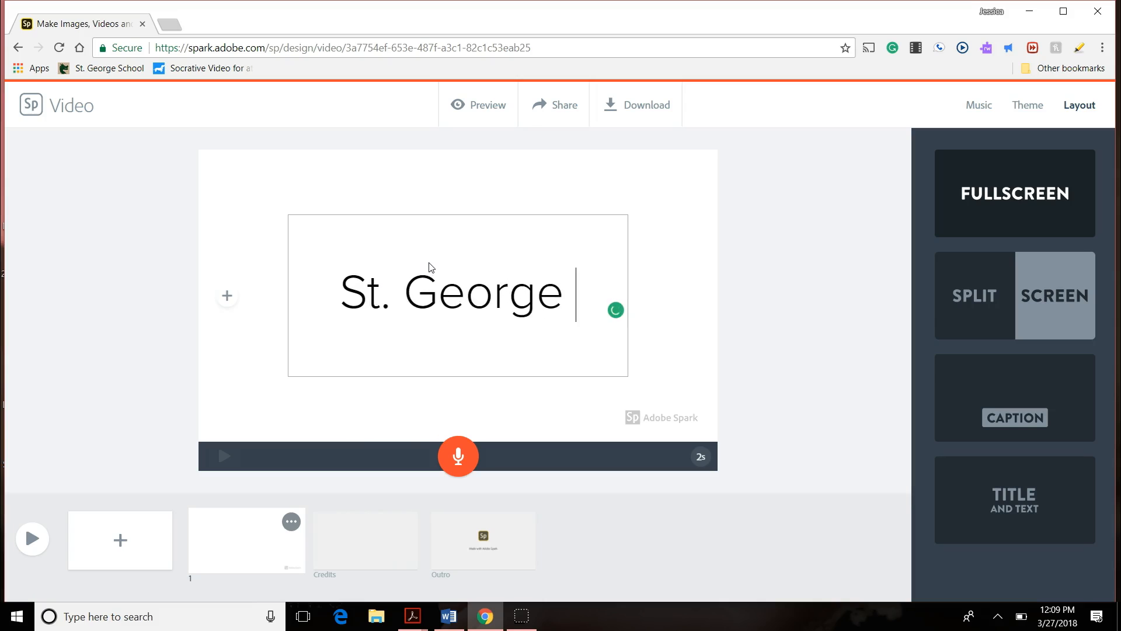
text(ome)
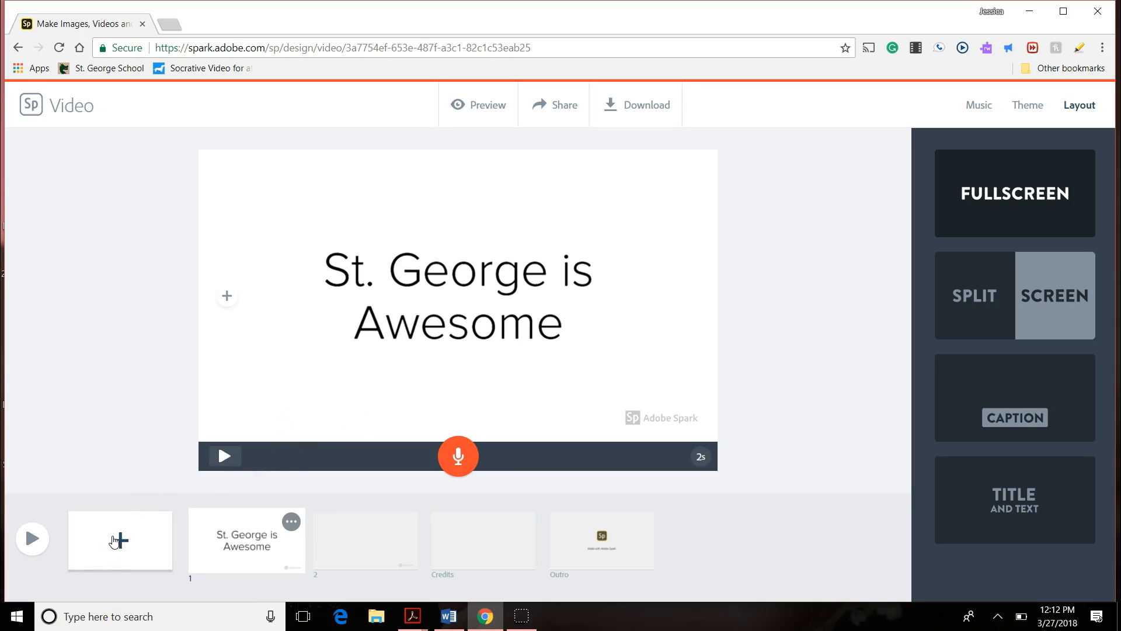
Add a second slide and place an outlined football icon on it, found with the search term "football".
click(115, 541)
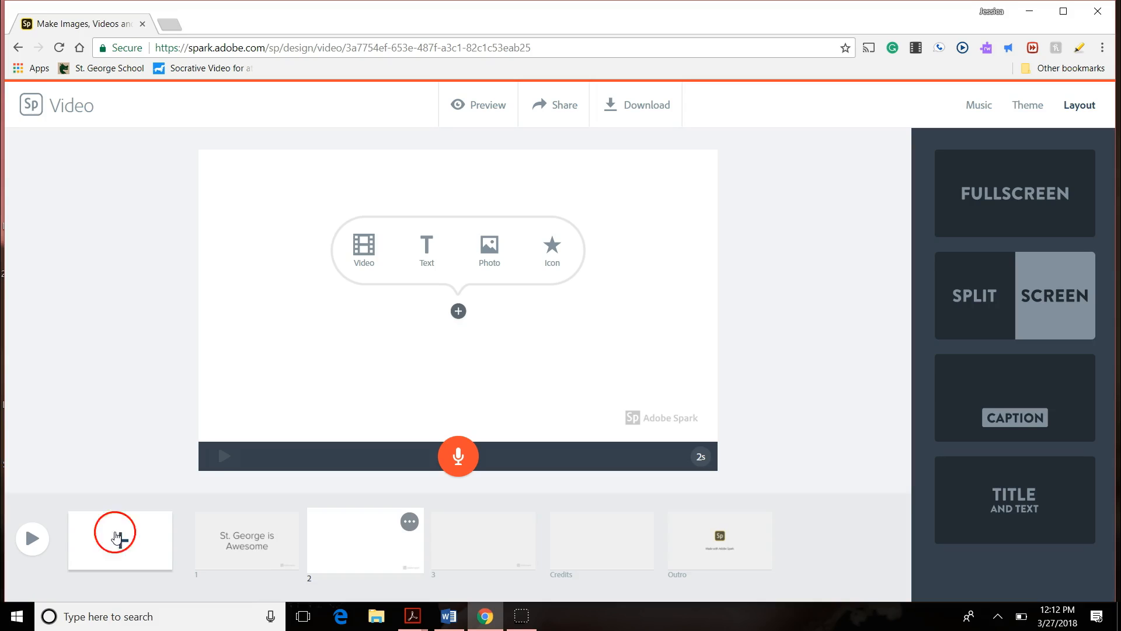
click(540, 268)
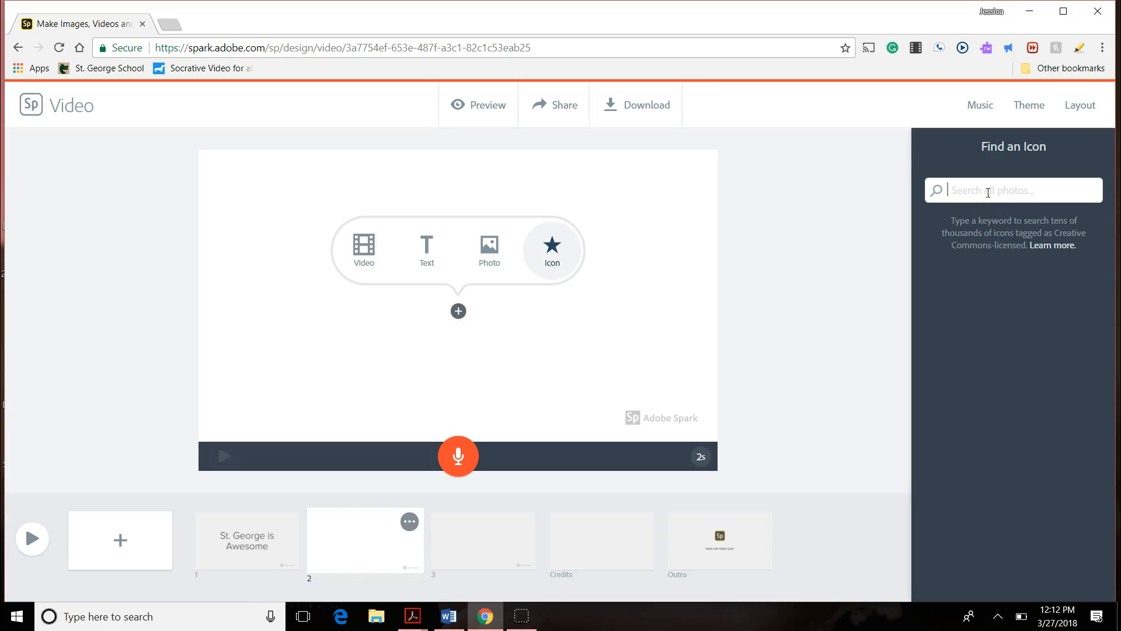
text(football)
key(Return)
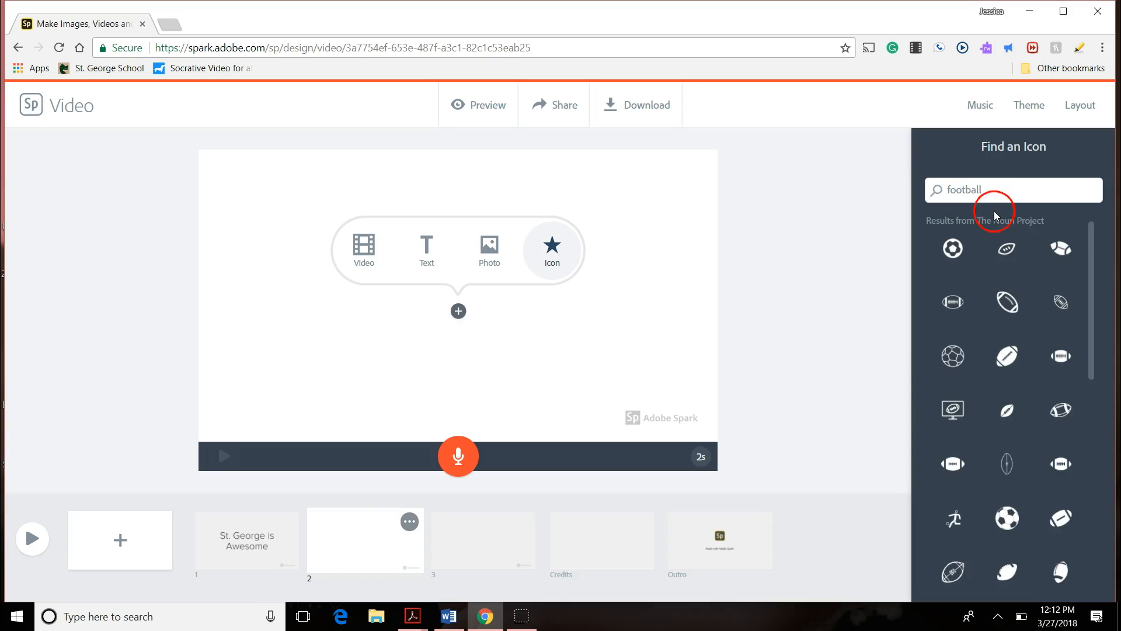
click(1007, 251)
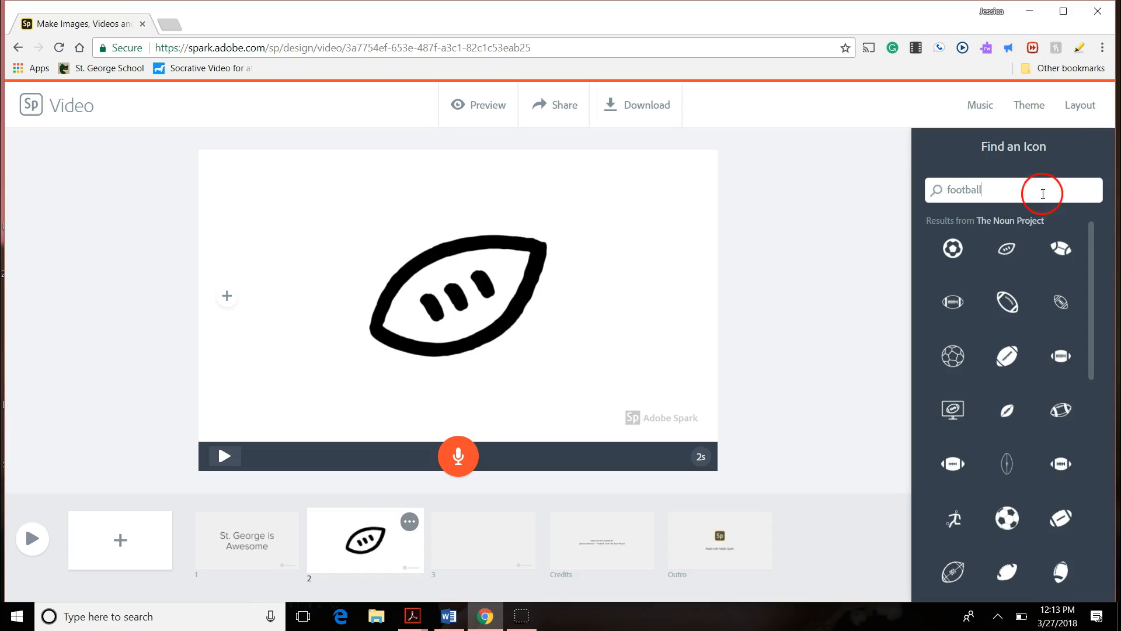
Switch the second slide to the split-screen layout and add a solid football icon to its empty half.
click(1073, 117)
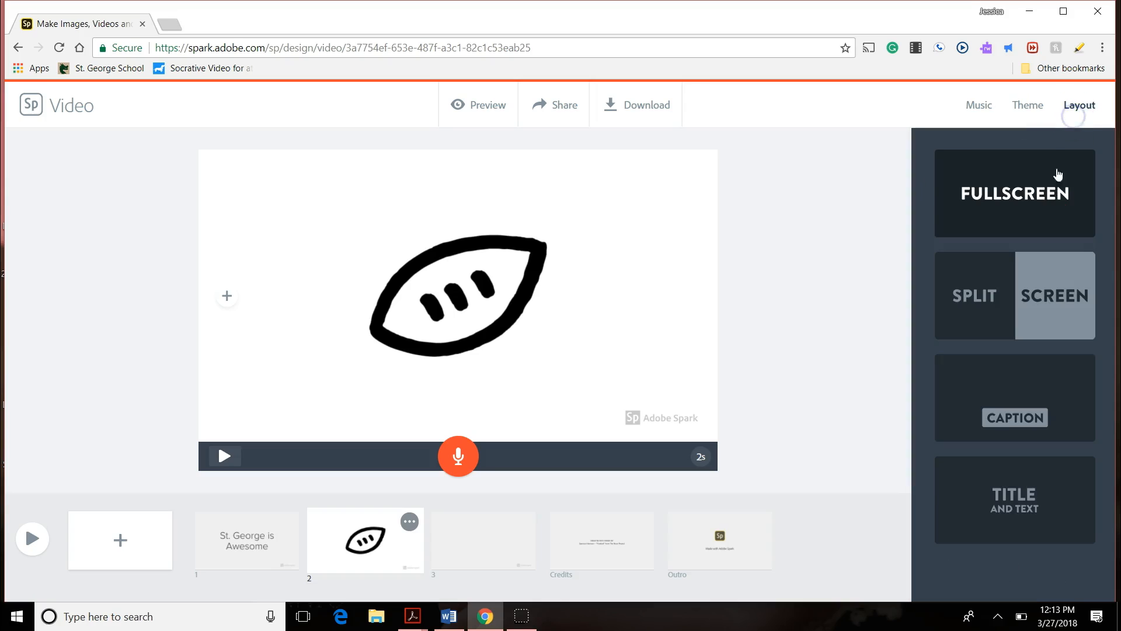
click(1040, 286)
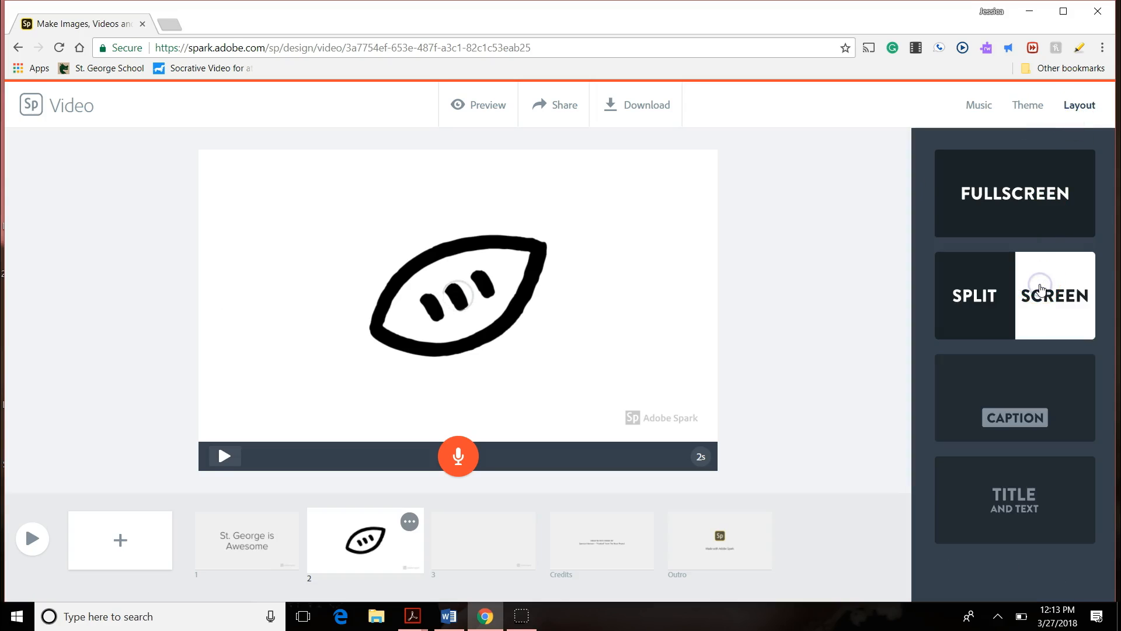
click(1026, 290)
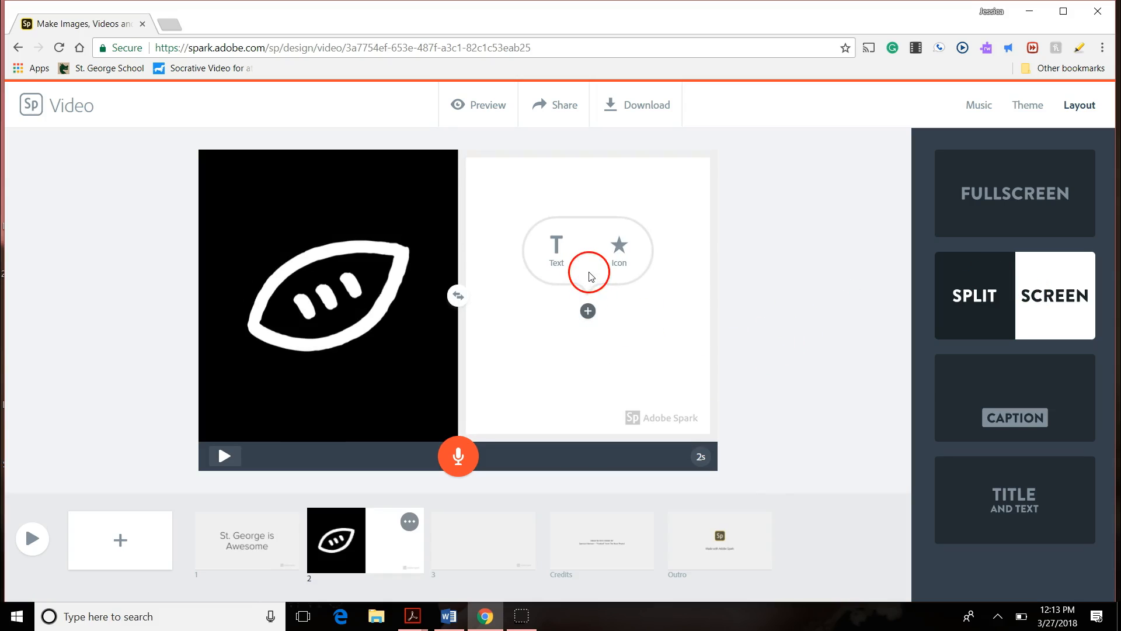
click(561, 270)
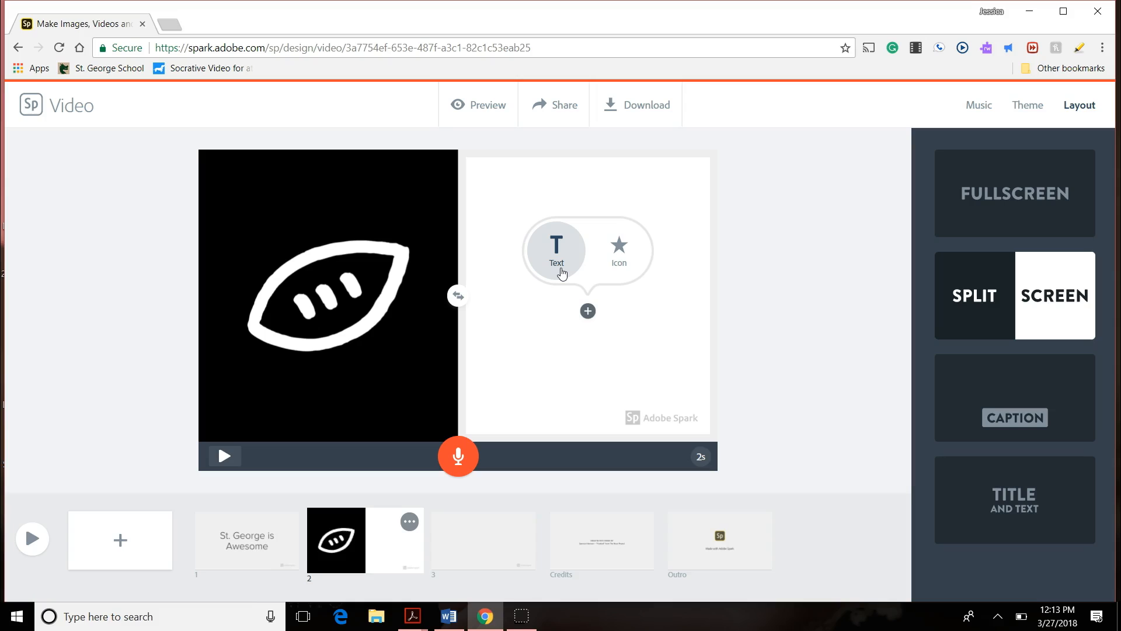
click(626, 257)
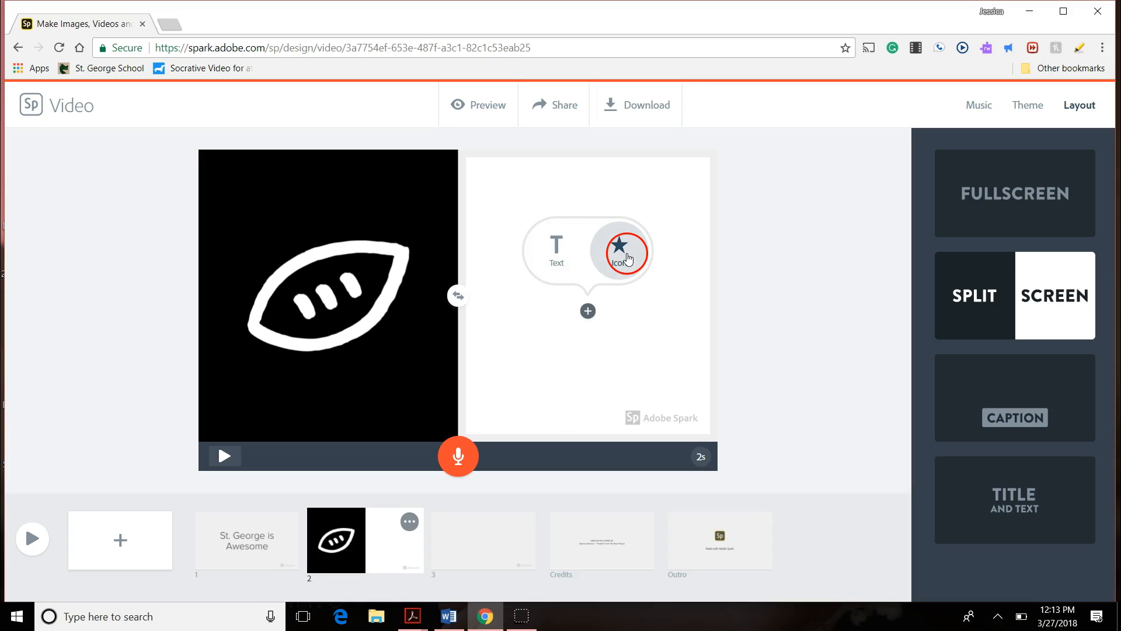
click(1008, 361)
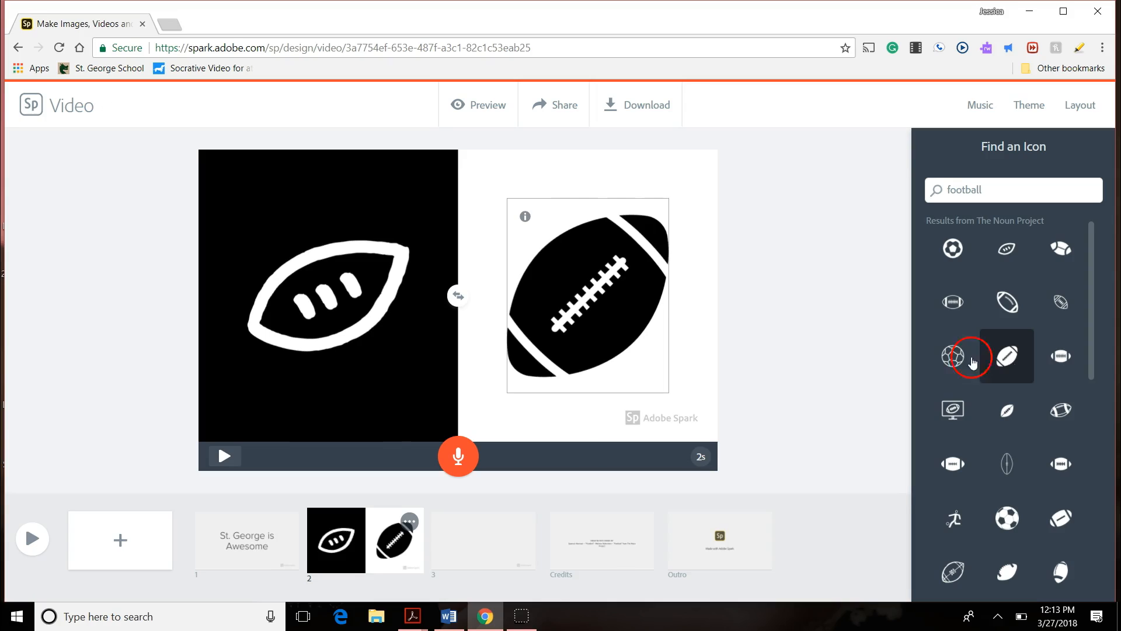
Add a third slide and bring up the free photo search for its content.
click(141, 534)
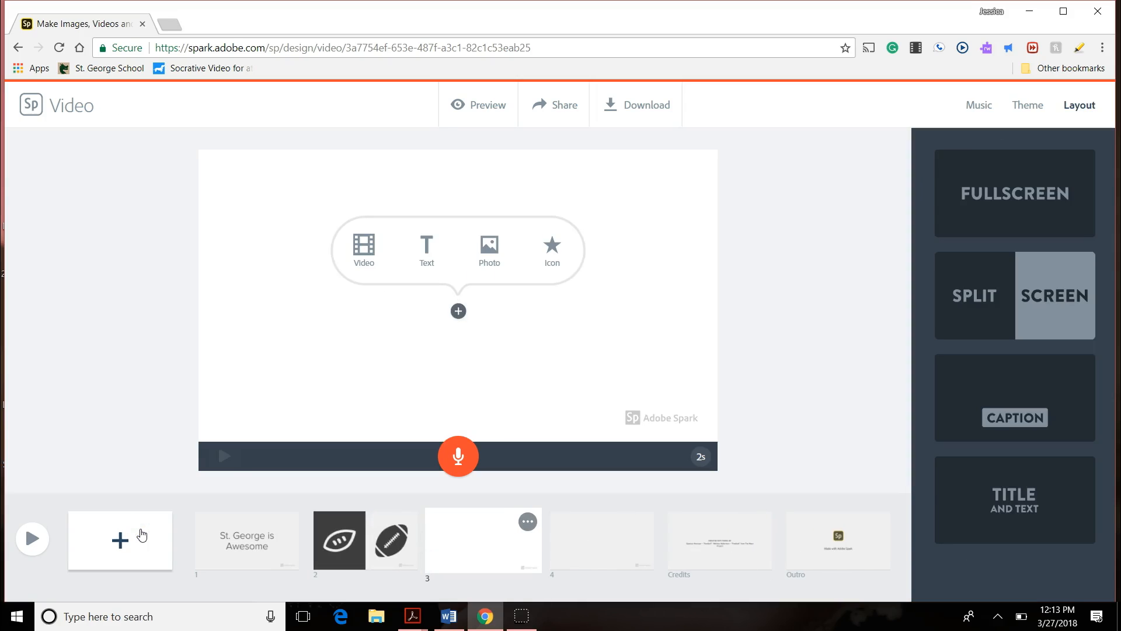
click(478, 265)
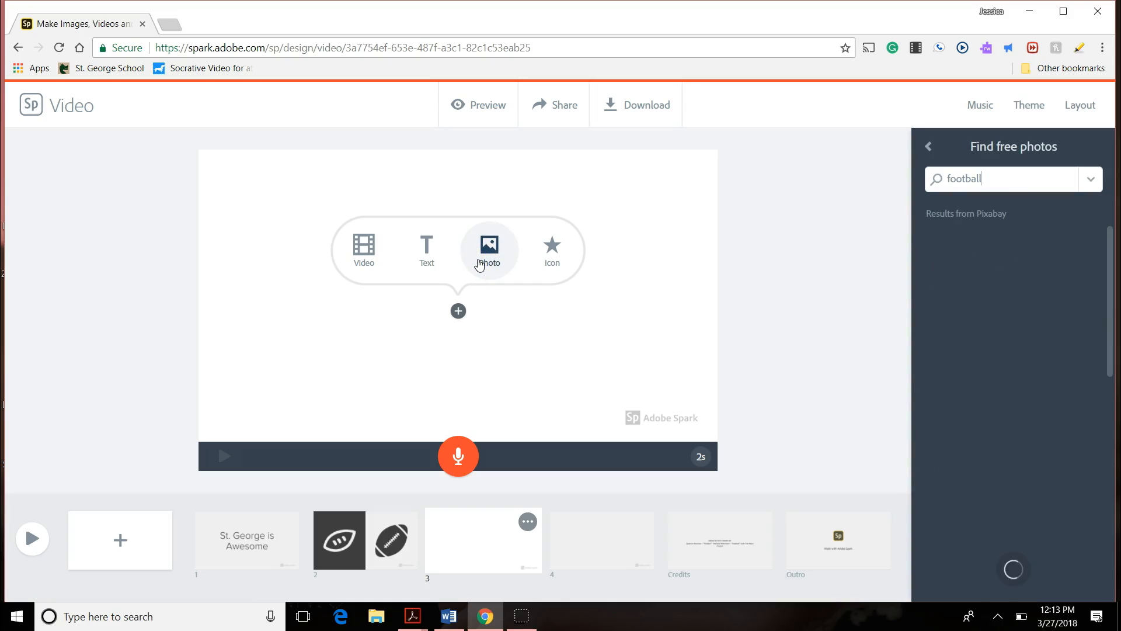
click(926, 145)
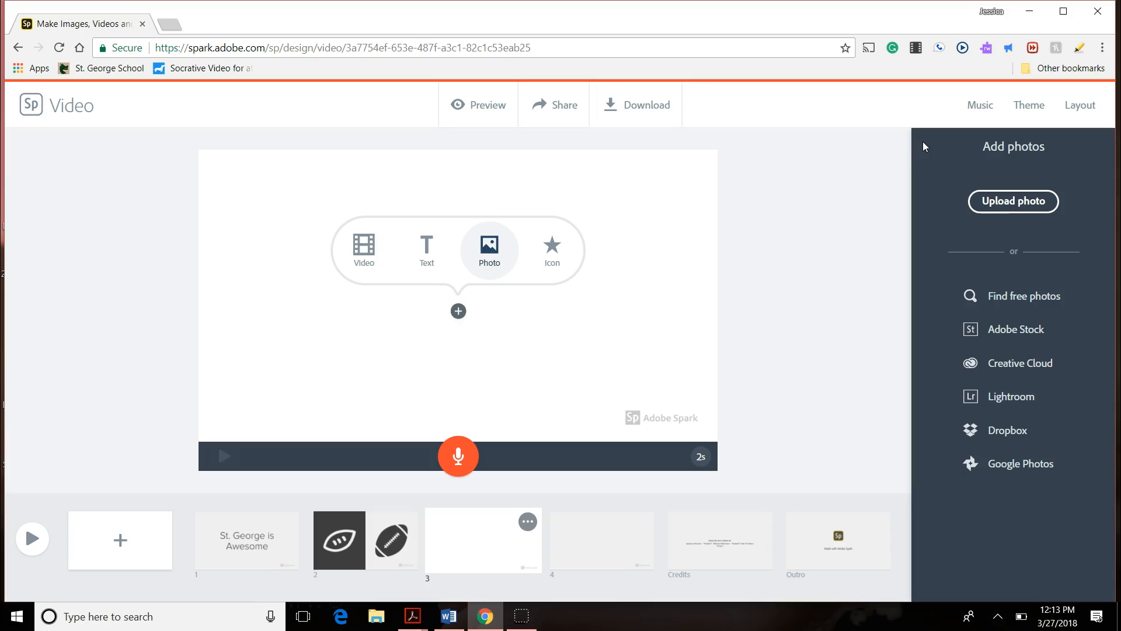
click(989, 200)
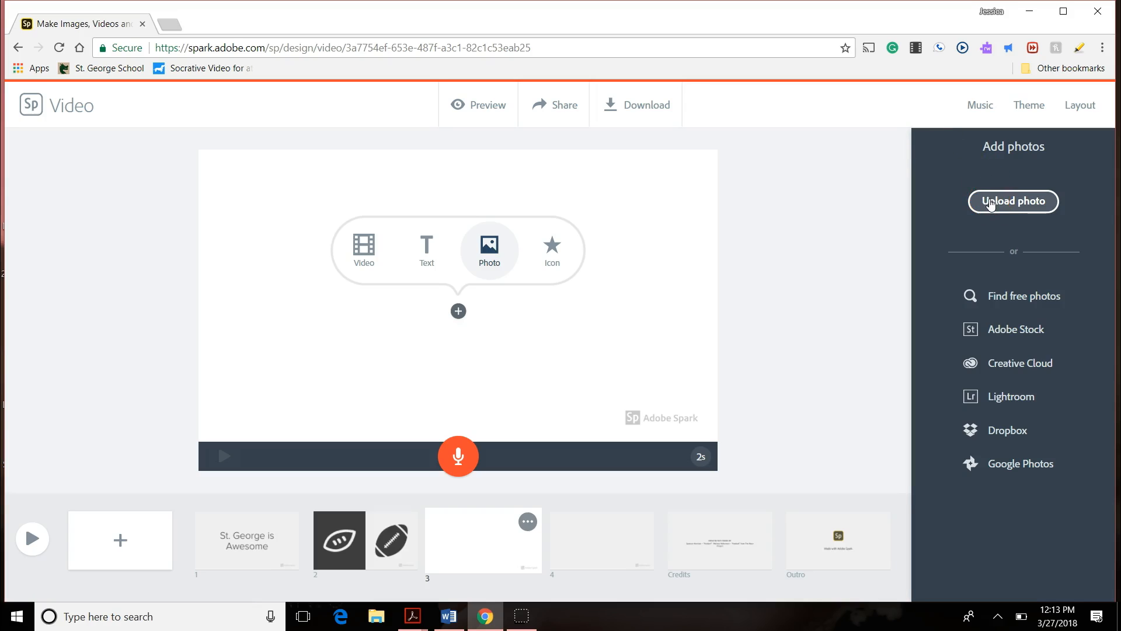
click(1010, 290)
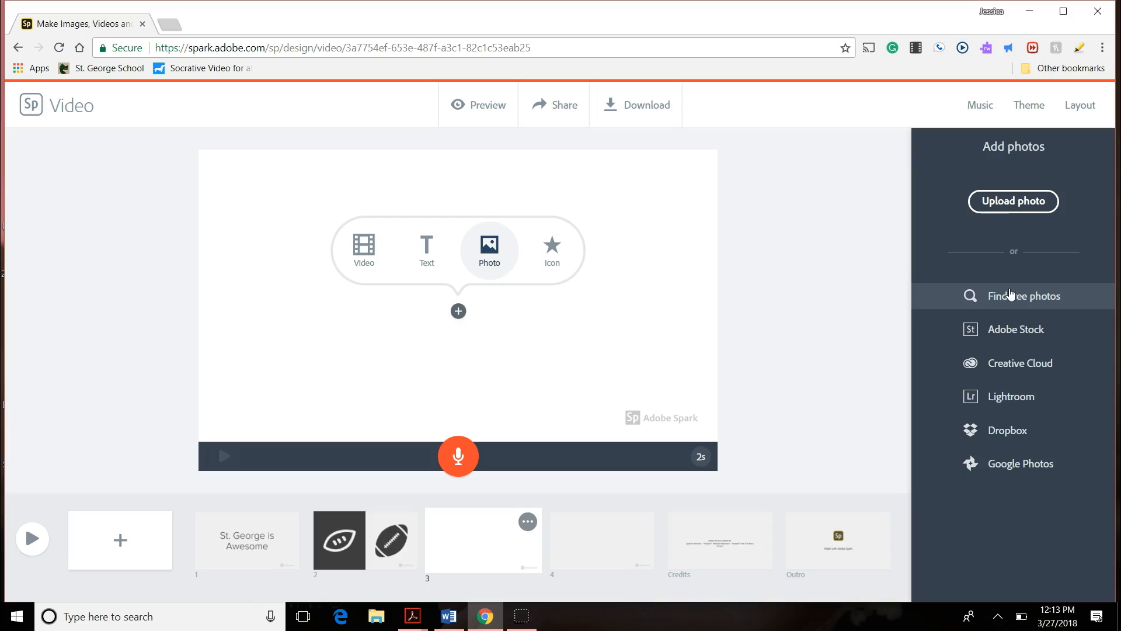
click(1018, 360)
click(1014, 301)
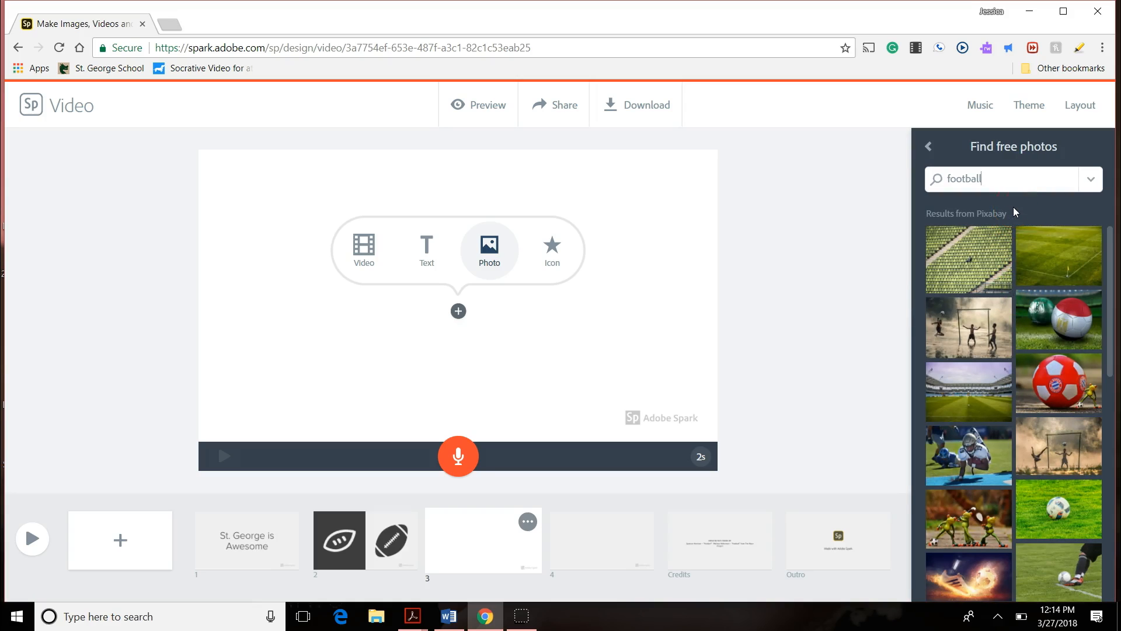
Search the free photos for "dragon" and place the picture of a flying dragon facing a warrior on the third slide.
key(BackSpace)
key(BackSpace)
key(BackSpace)
key(BackSpace)
key(BackSpace)
key(BackSpace)
key(BackSpace)
key(BackSpace)
text(dragons)
key(BackSpace)
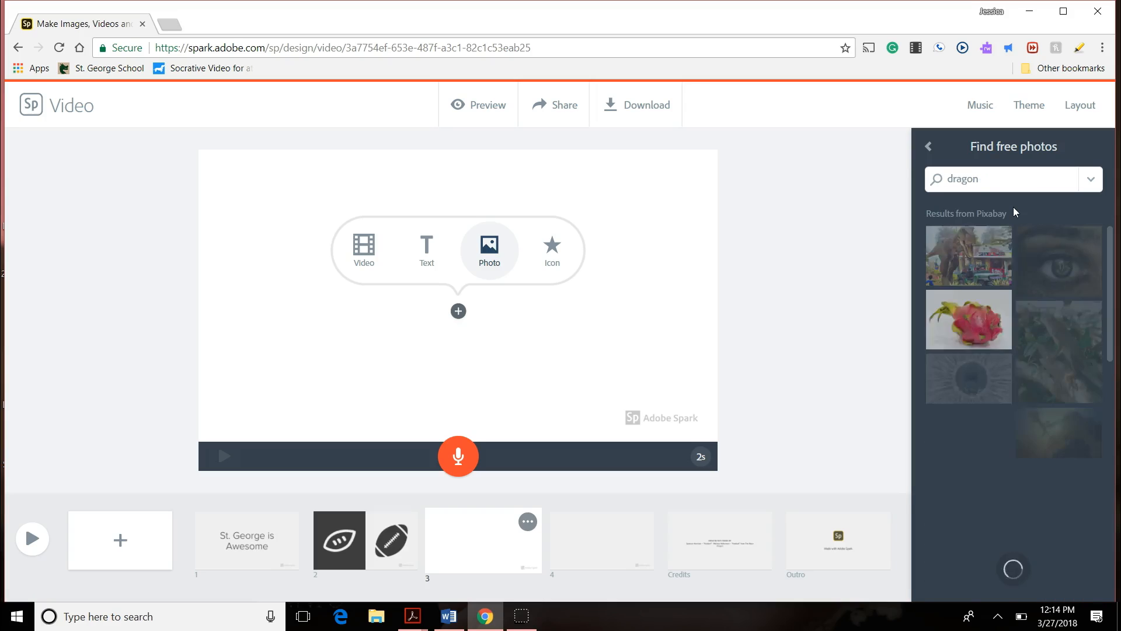
click(1084, 439)
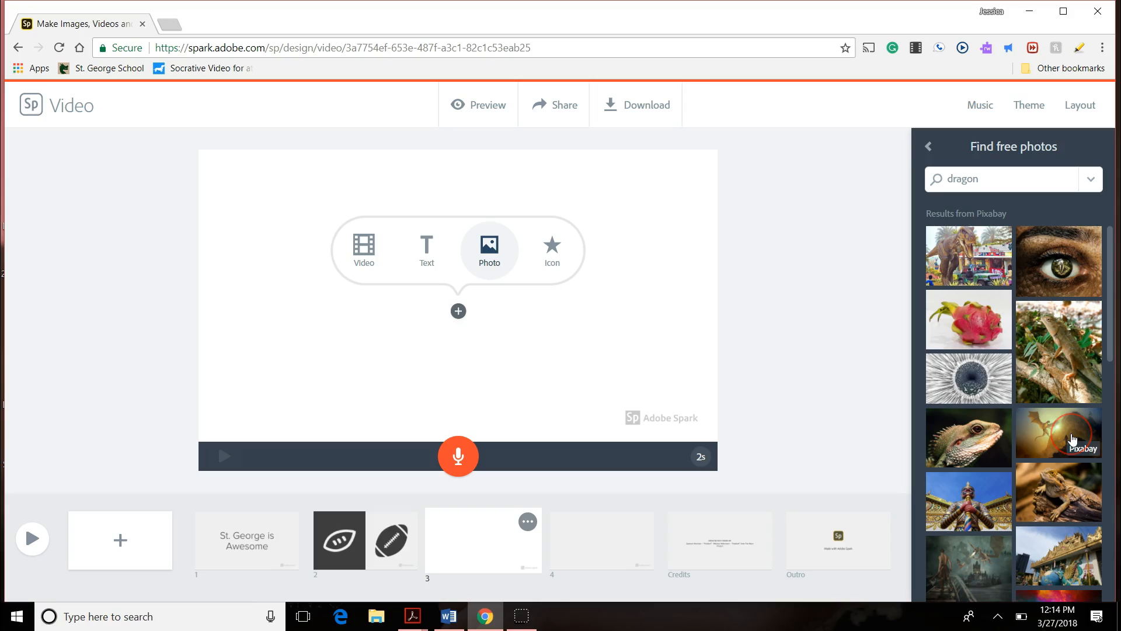
click(1073, 439)
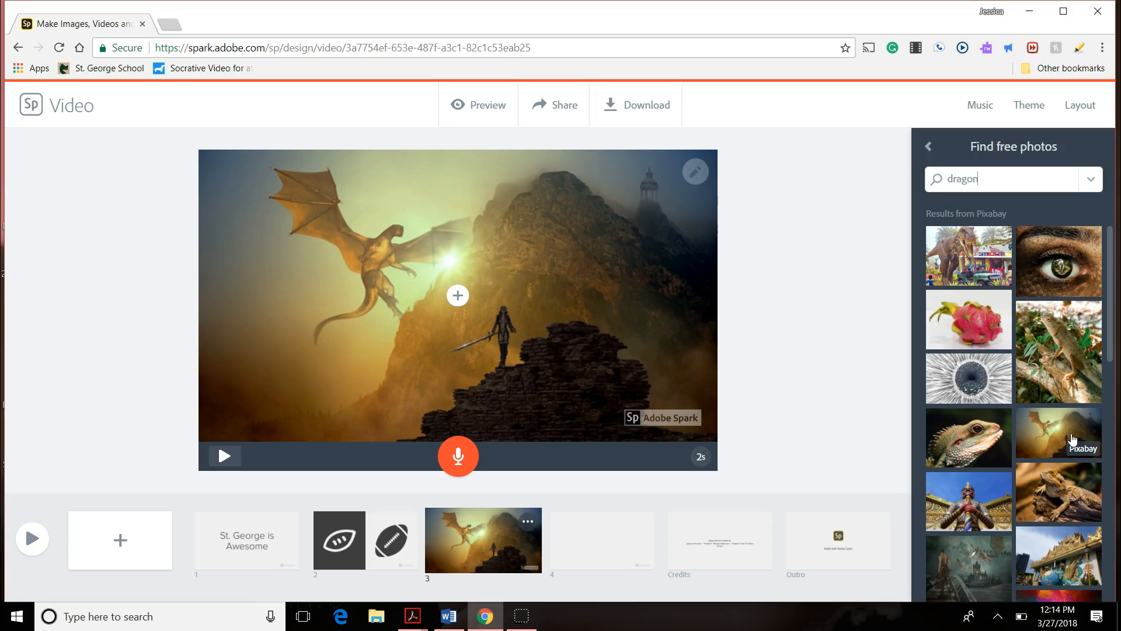
Add the text "We are the dragons!" to the third slide using the split-screen layout, and switch the slide to the Caption layout.
click(1083, 112)
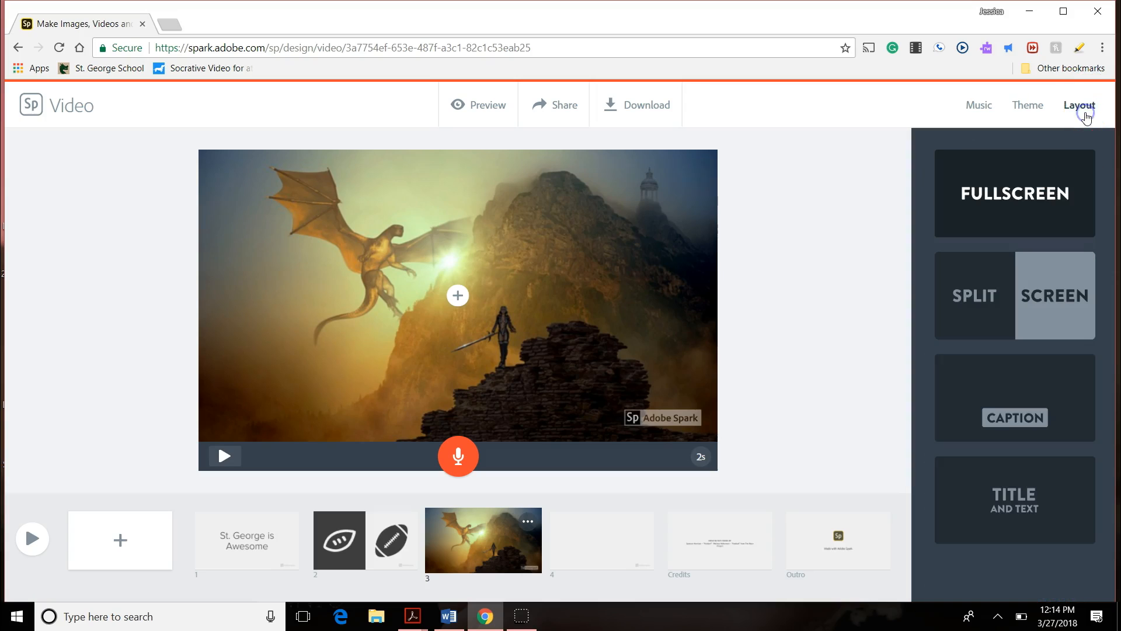
click(1026, 272)
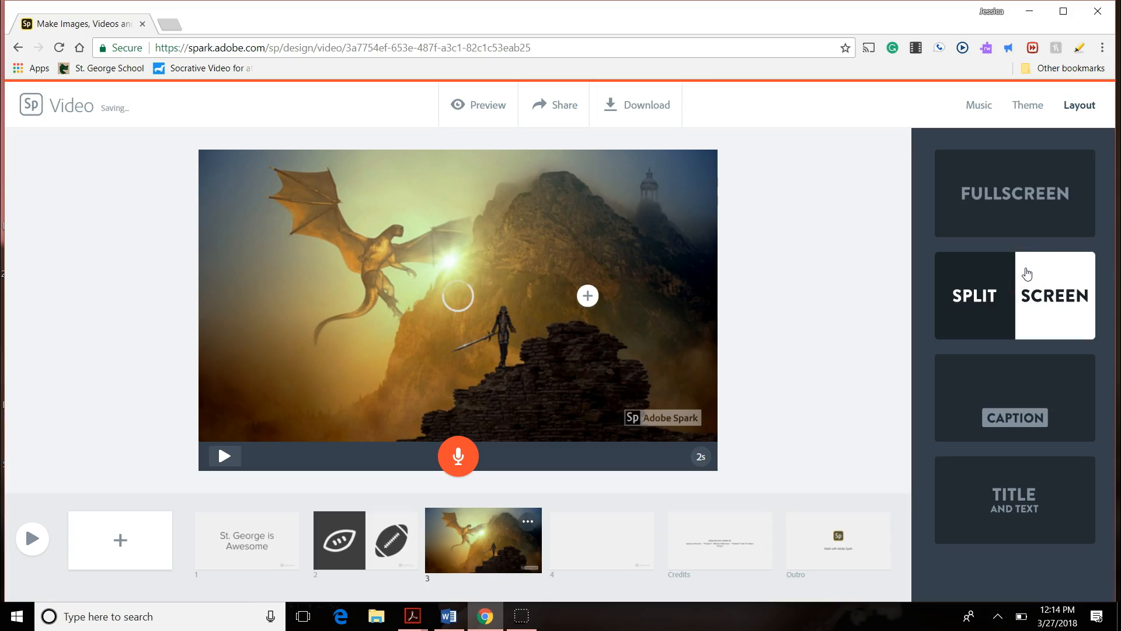
click(587, 295)
click(562, 253)
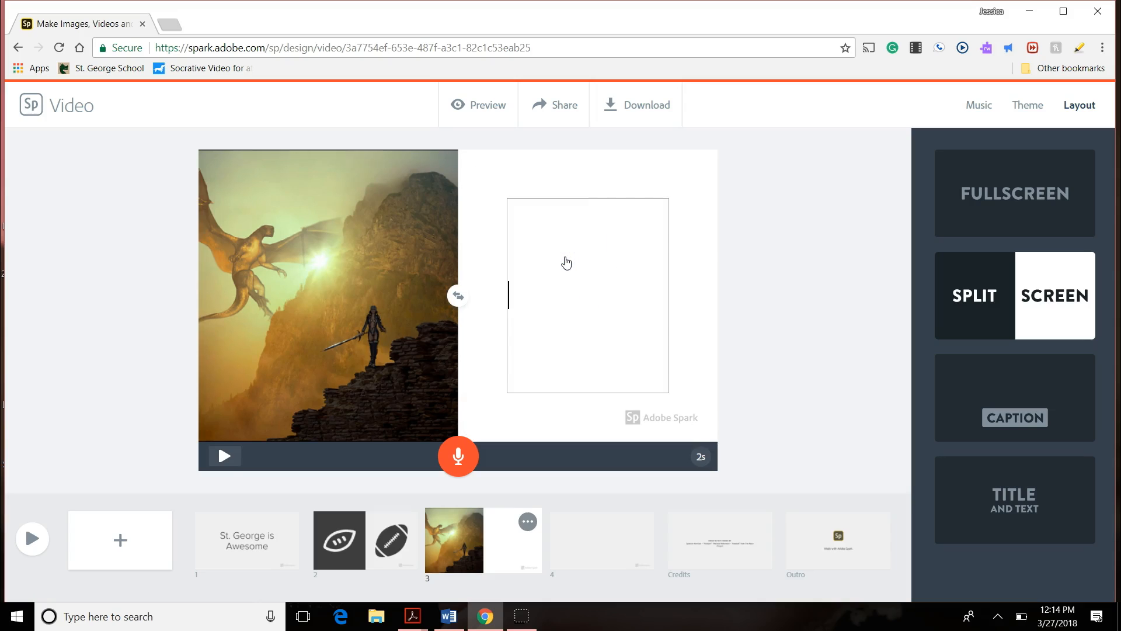
text(We are th)
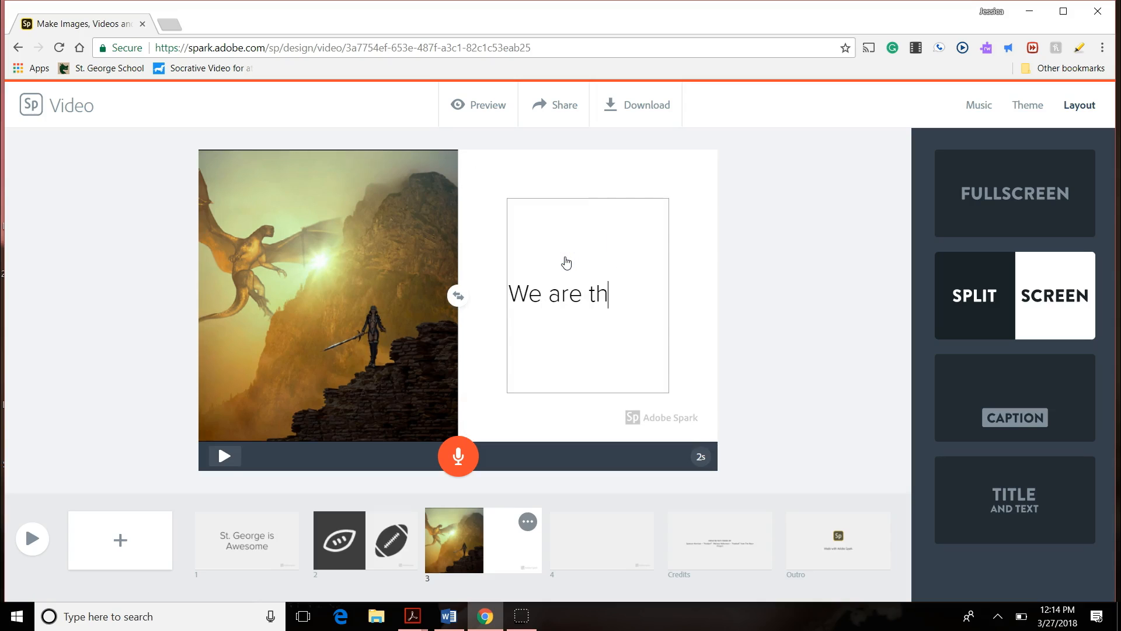
text(e dragons!)
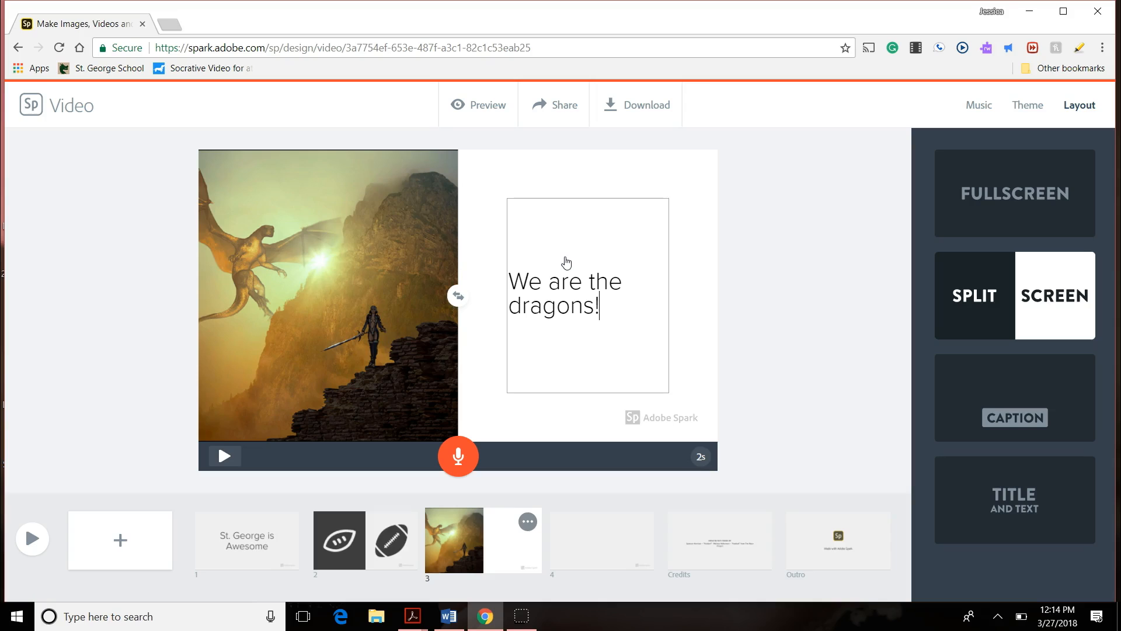
click(1003, 425)
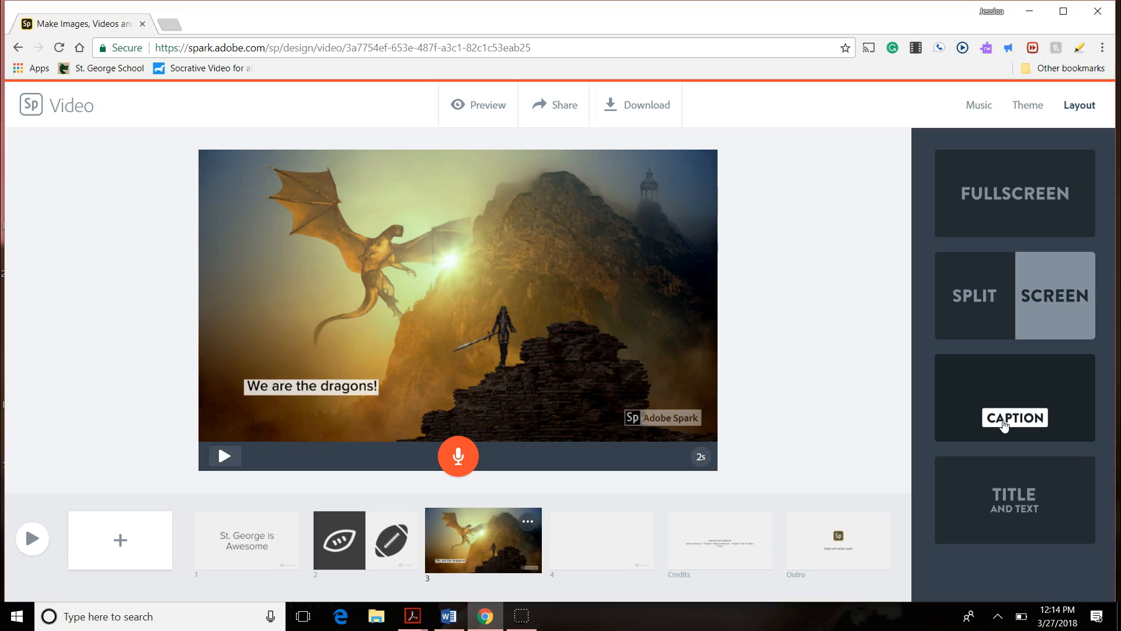
Add a fourth slide and insert the video file "What is Adobe Spark" from the Desktop.
click(119, 561)
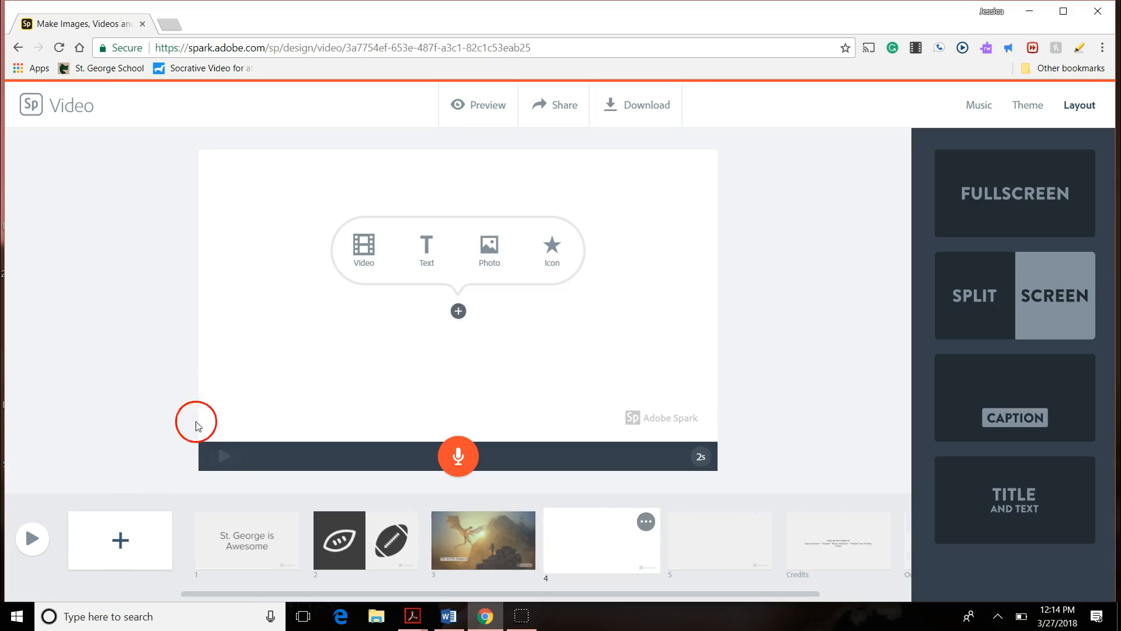
click(361, 264)
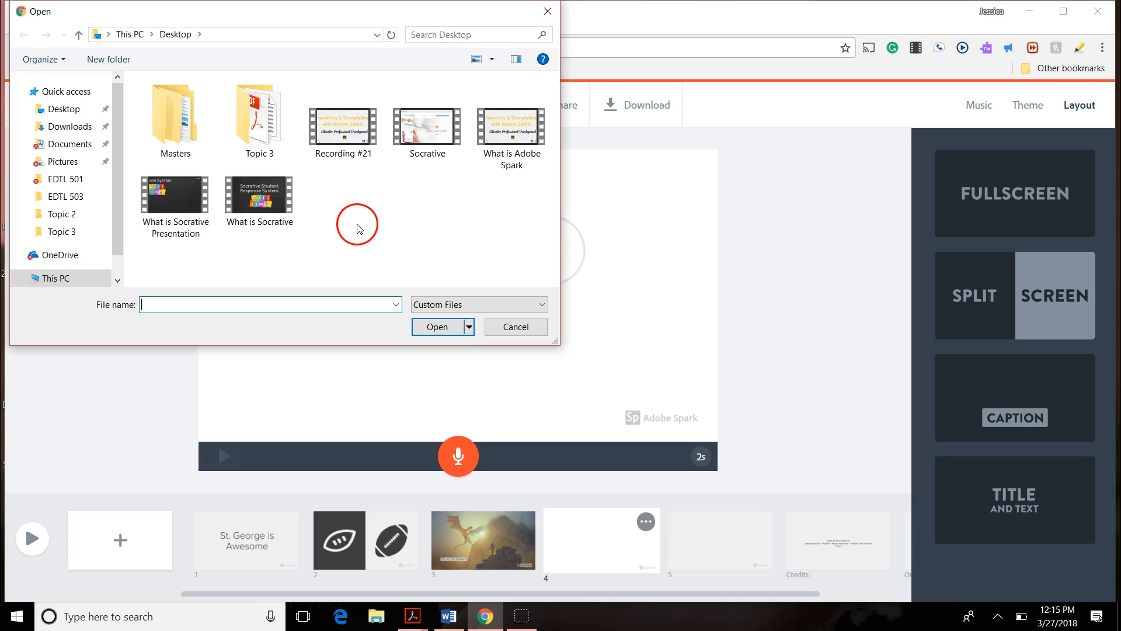
click(535, 138)
click(438, 326)
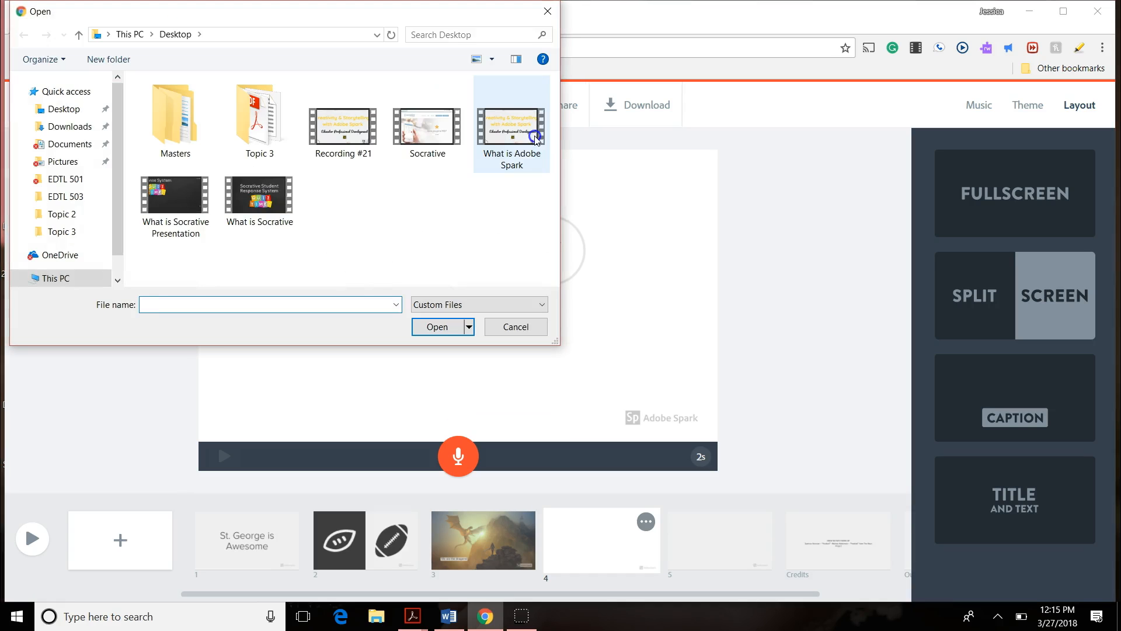
click(536, 138)
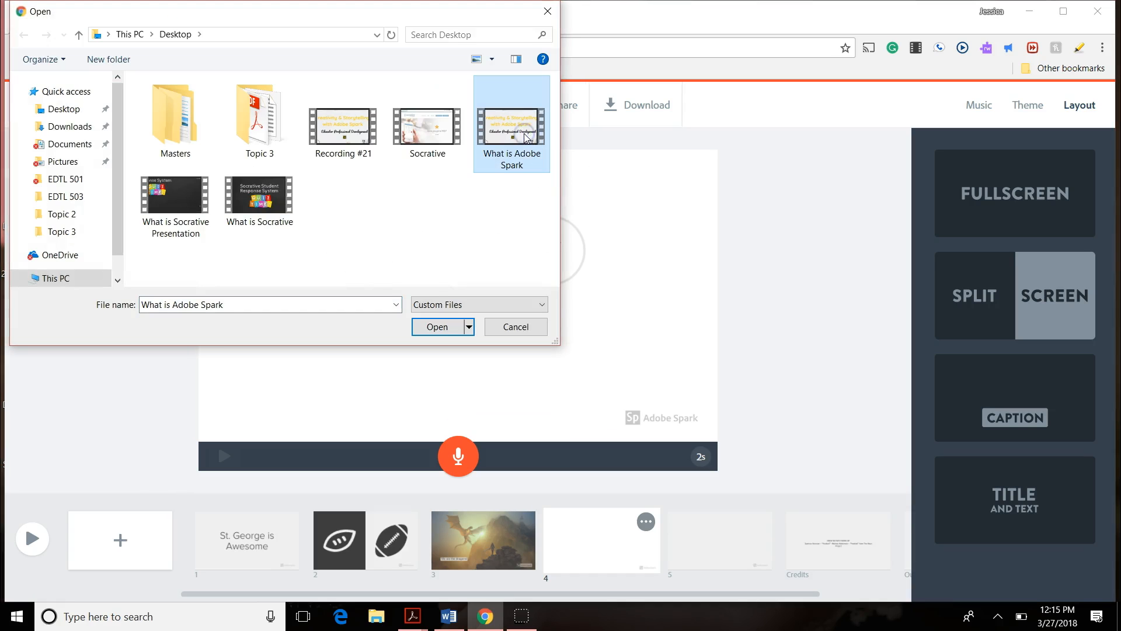
click(432, 326)
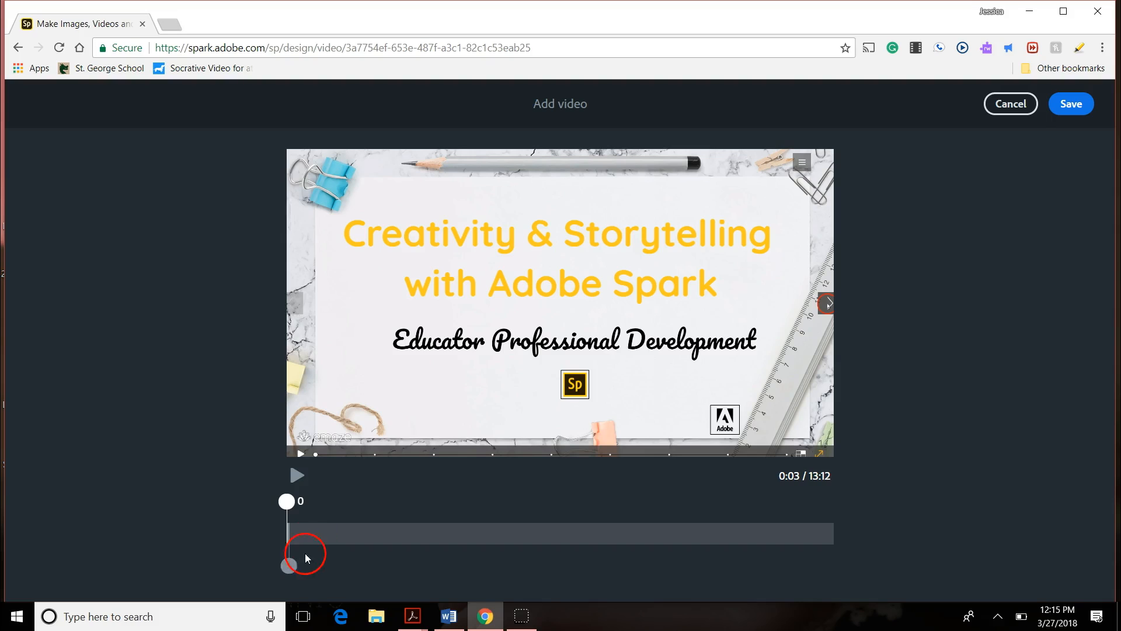
Trim the inserted video to its first 10 seconds and save the clip to the fourth slide.
drag(291, 567, 294, 566)
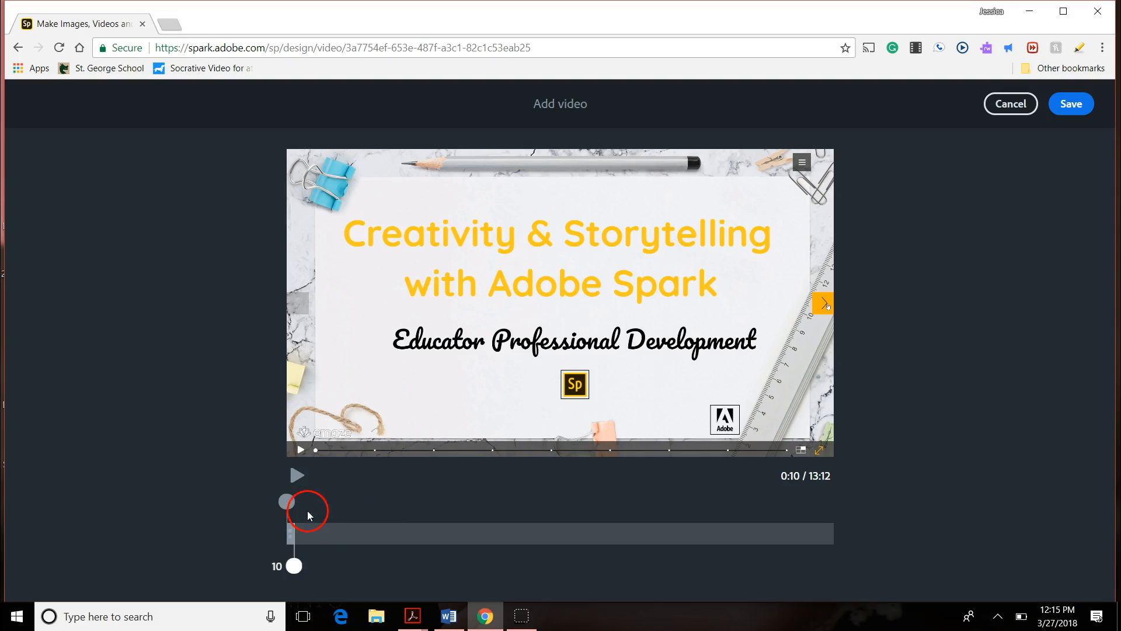
drag(286, 501, 320, 510)
mouse_move(298, 562)
mouse_down()
mouse_move(313, 566)
mouse_move(297, 566)
mouse_up()
drag(293, 501, 280, 514)
click(771, 498)
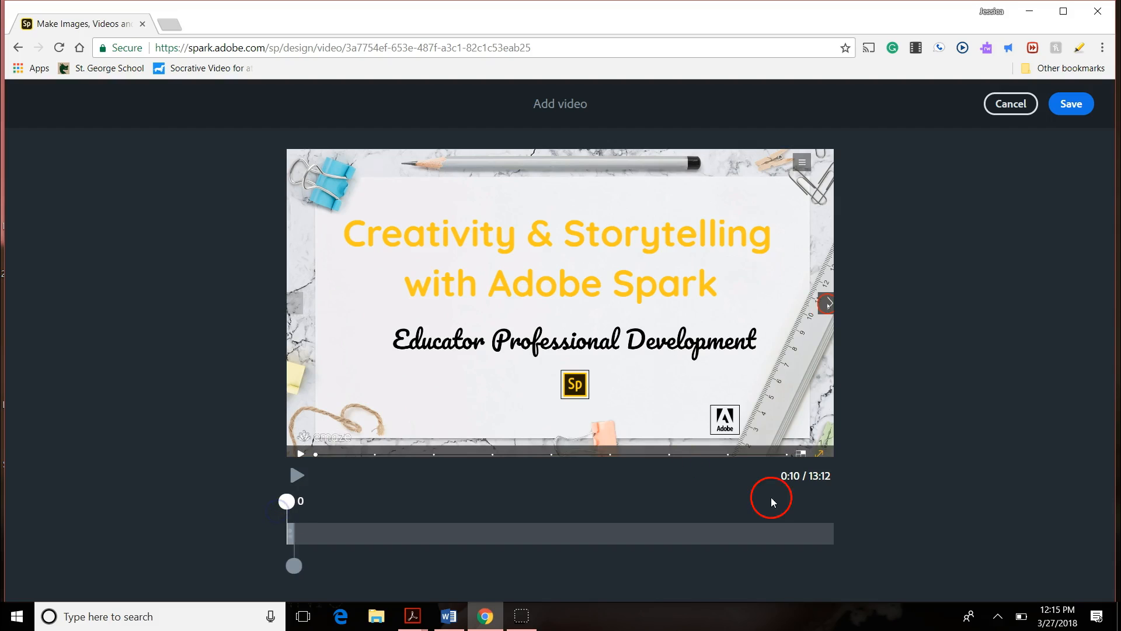
click(1080, 109)
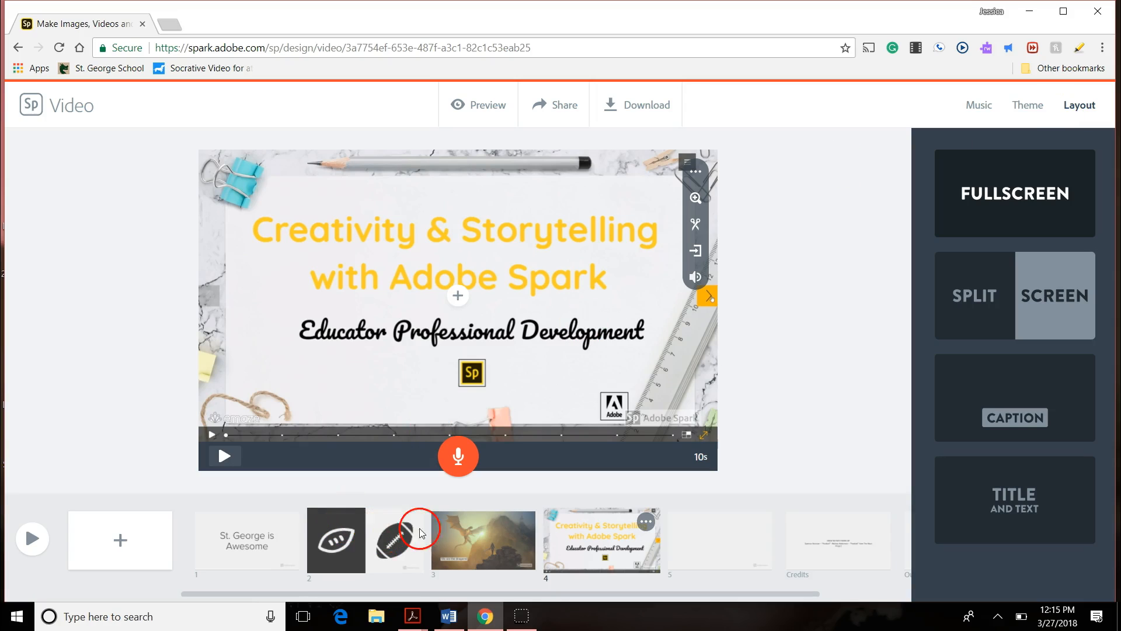
Record a voice narration for each of the first three slides.
click(260, 542)
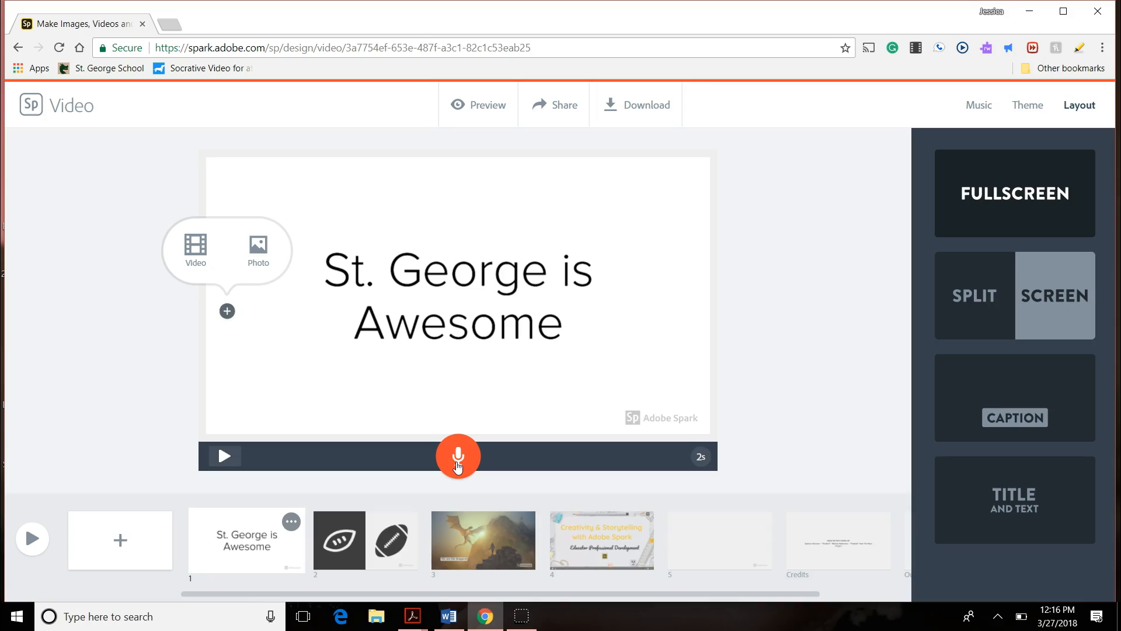
drag(457, 465, 458, 465)
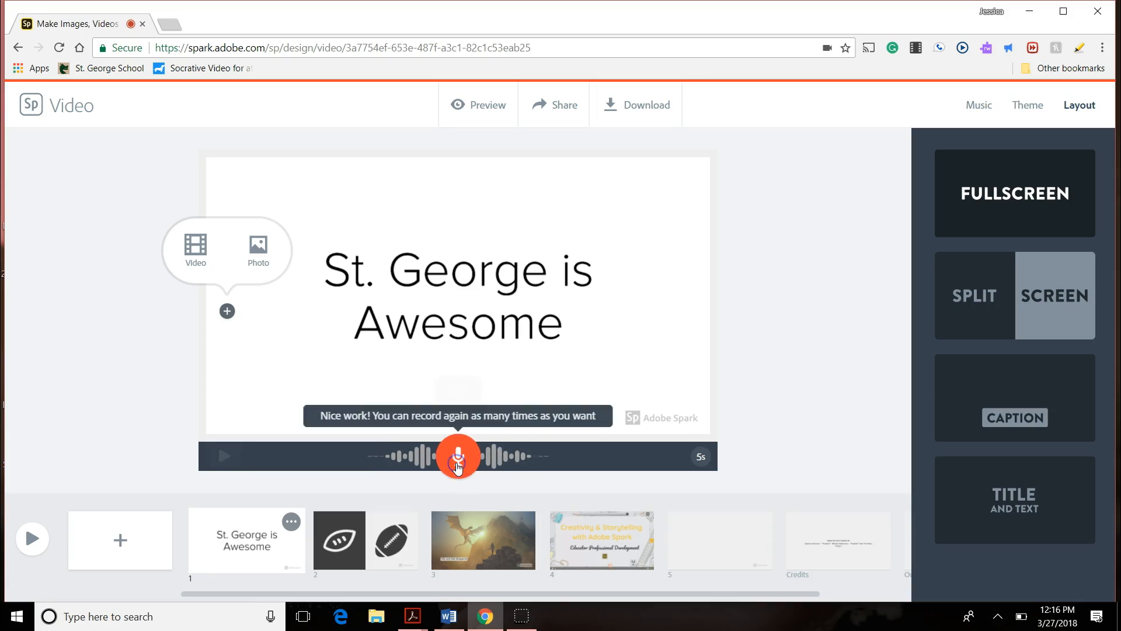
click(400, 528)
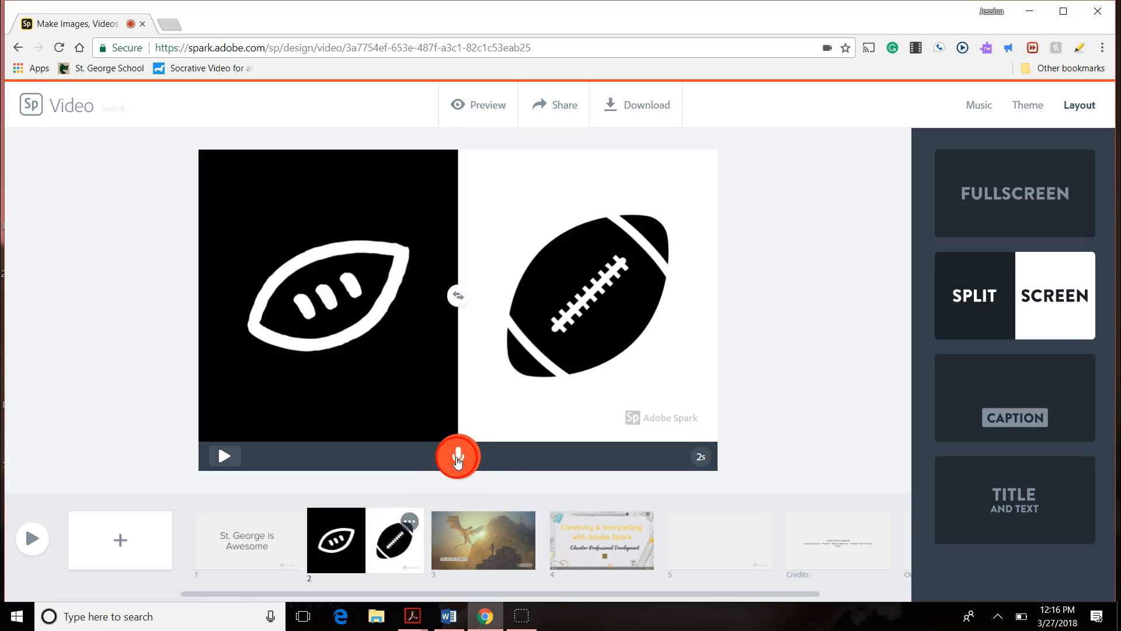
drag(457, 462, 456, 461)
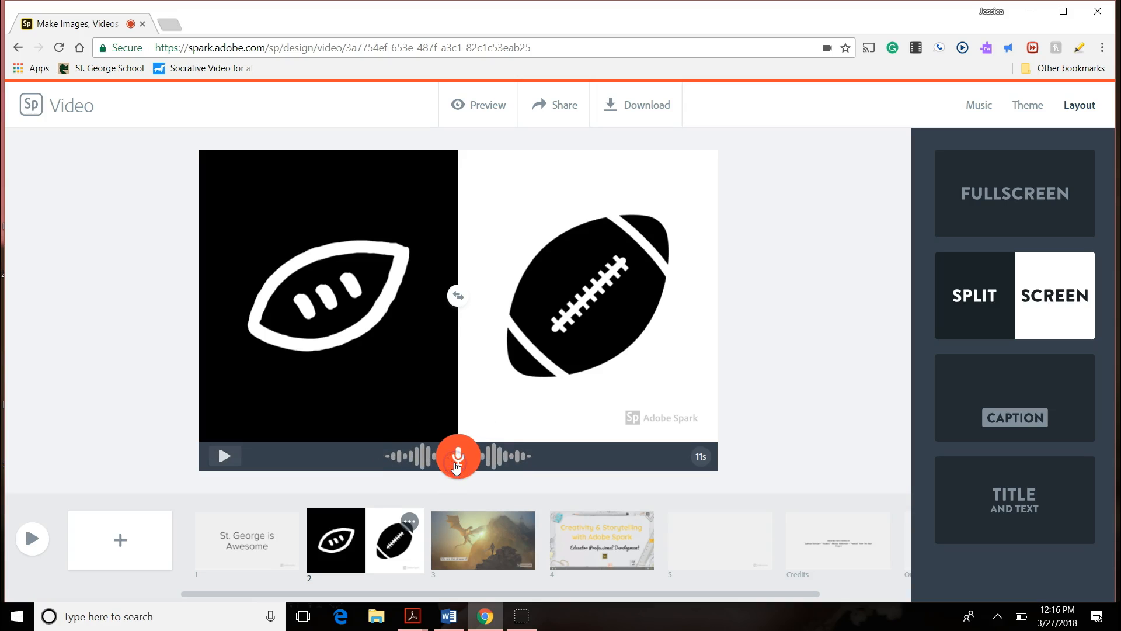
click(471, 533)
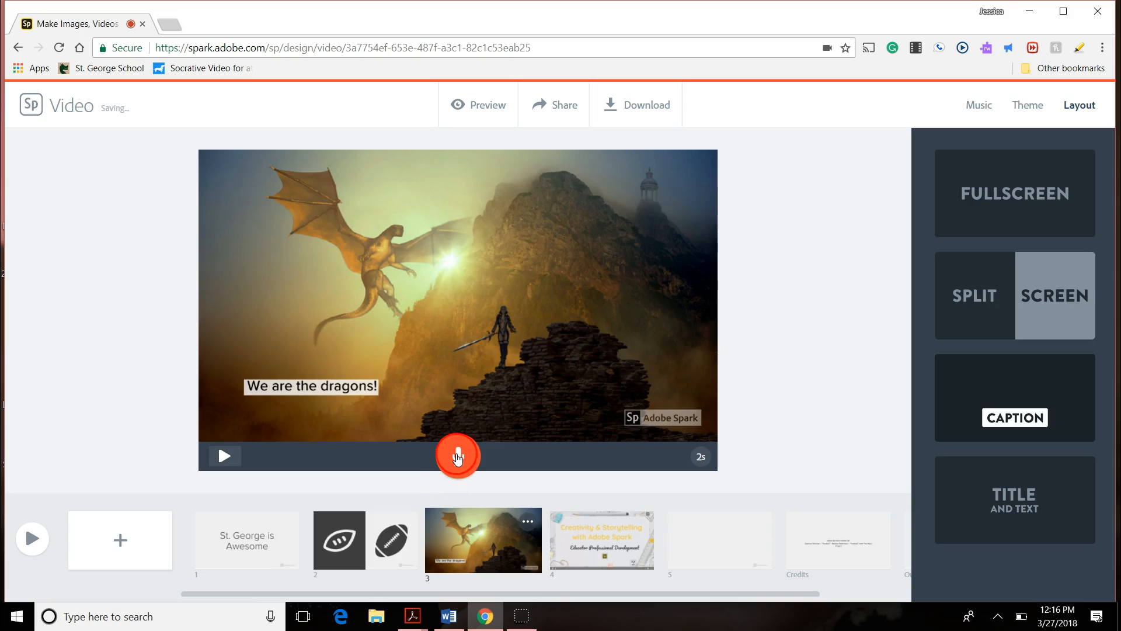
drag(457, 458, 457, 458)
Open the fourth slide, play a preview of the whole video and return to the editor.
click(592, 554)
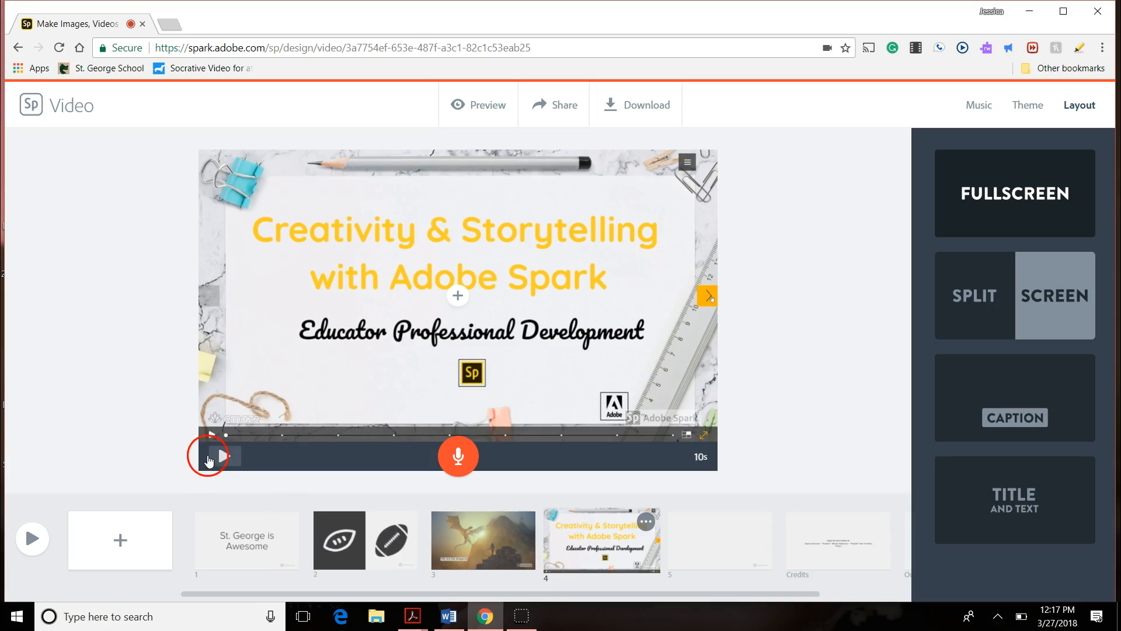
click(34, 546)
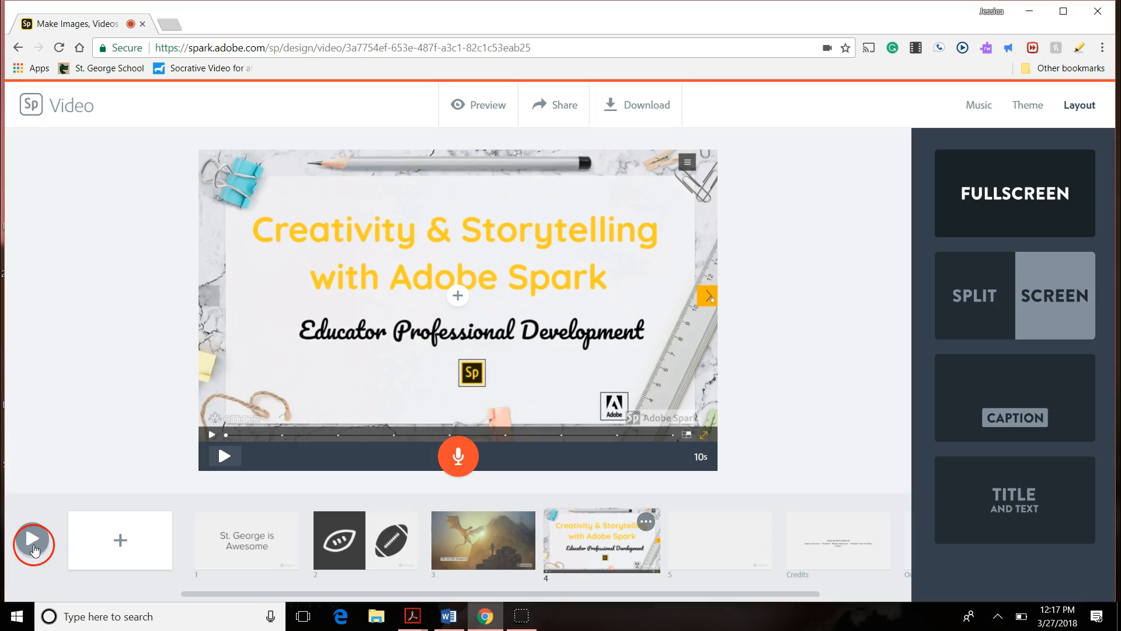
click(33, 547)
click(33, 547)
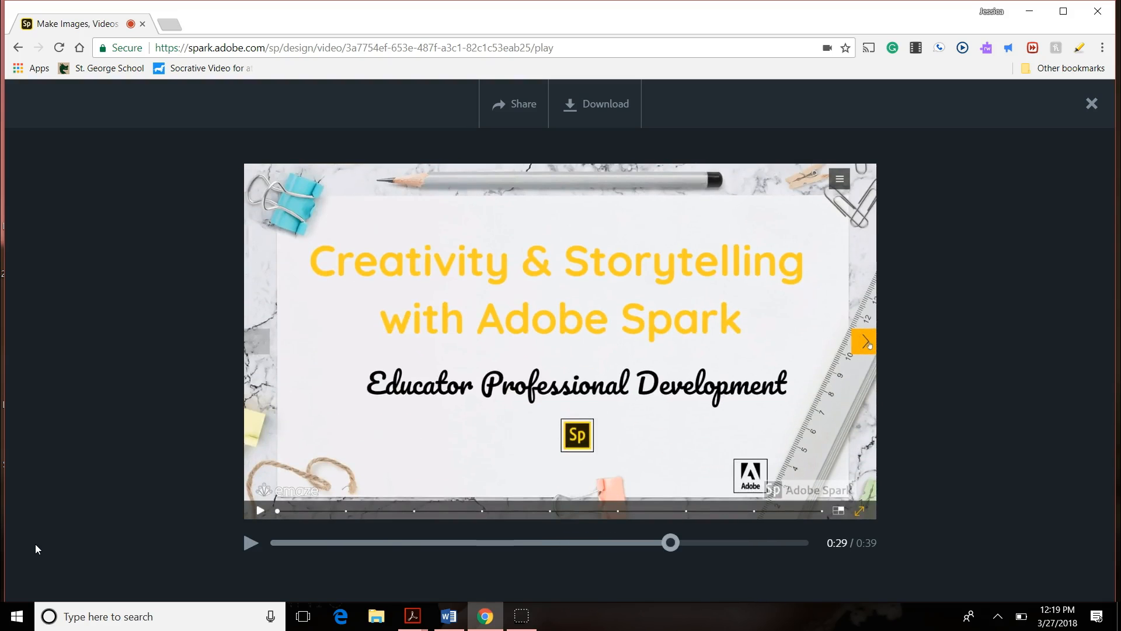
key(Escape)
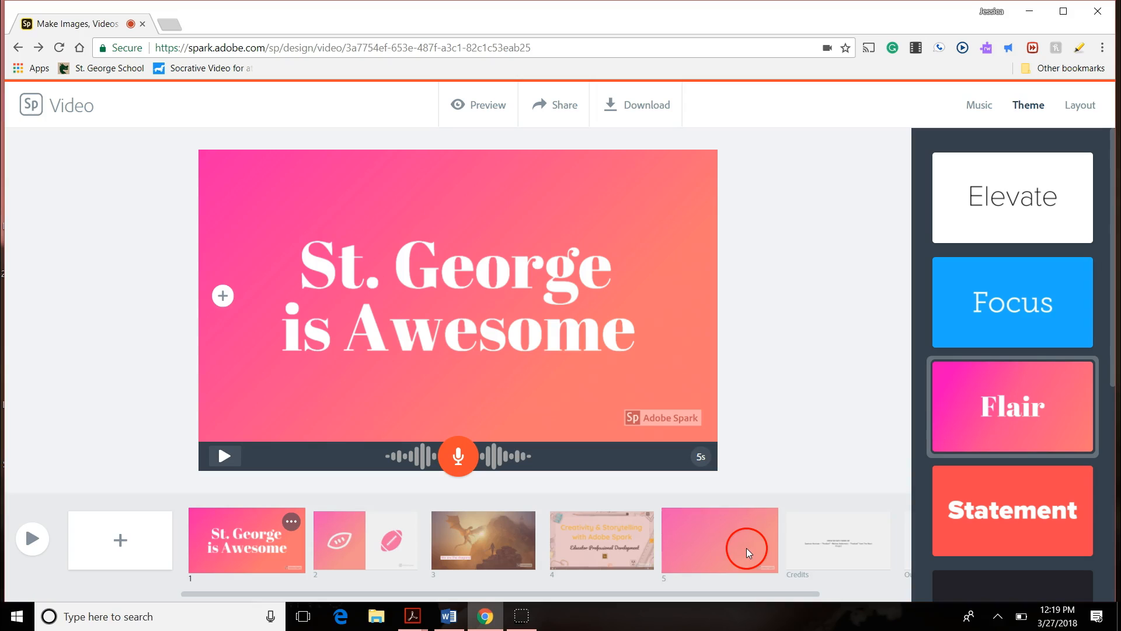
Apply the Statement theme to the video and open the Credits slide.
click(1061, 507)
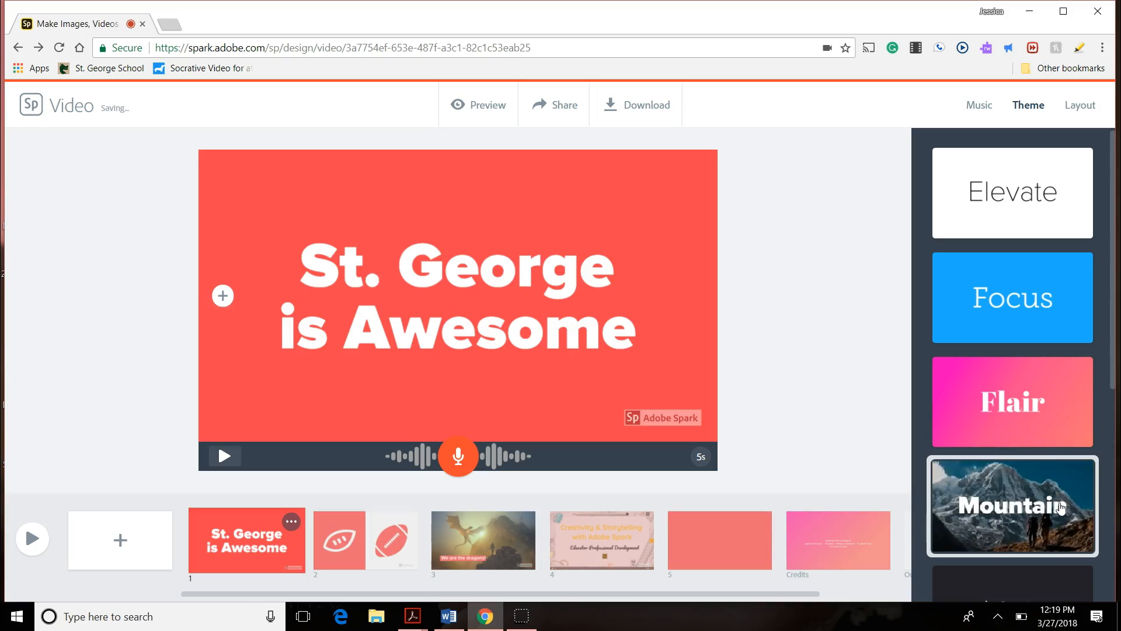
click(1008, 511)
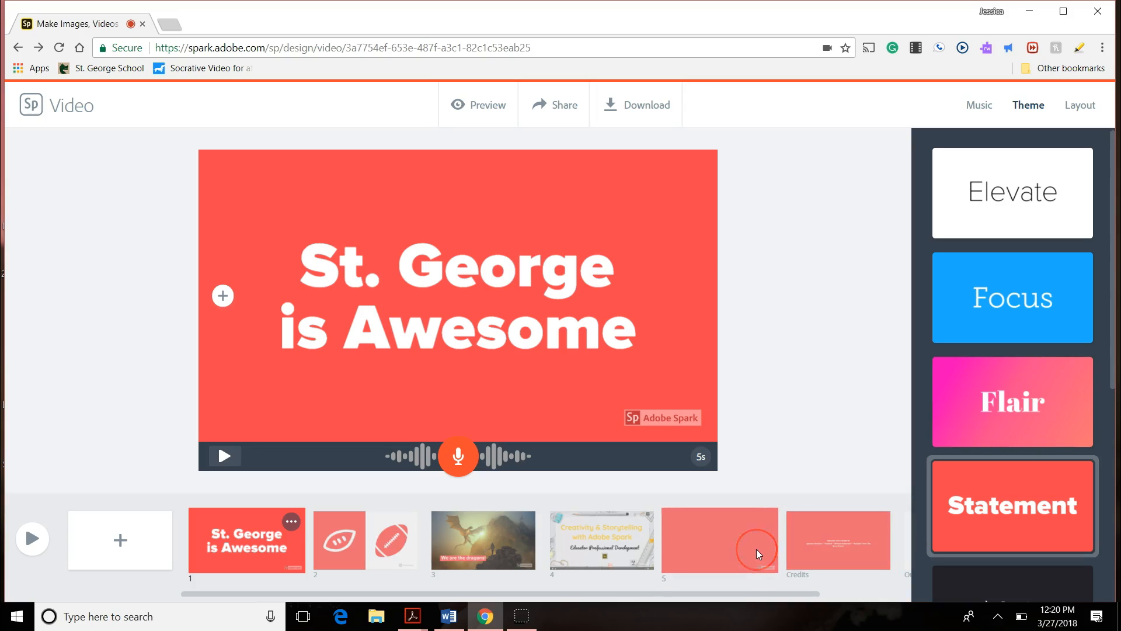
click(794, 547)
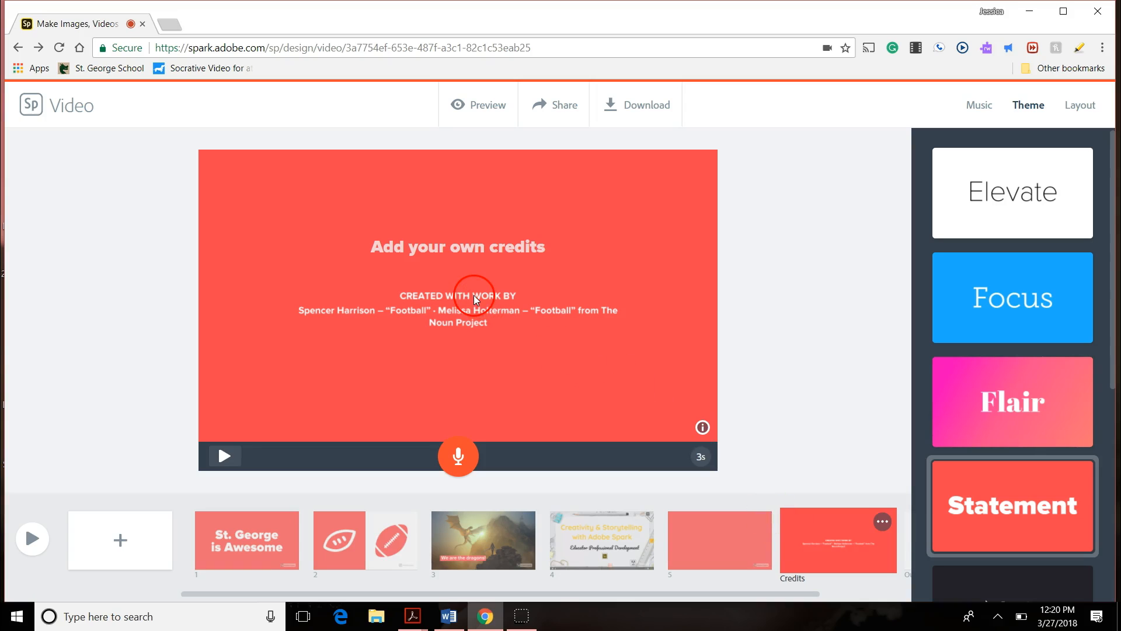
Replace the listed icon credits on the Credits slide with the creator's full name.
click(476, 312)
drag(481, 325, 287, 270)
text(Jessica Pray)
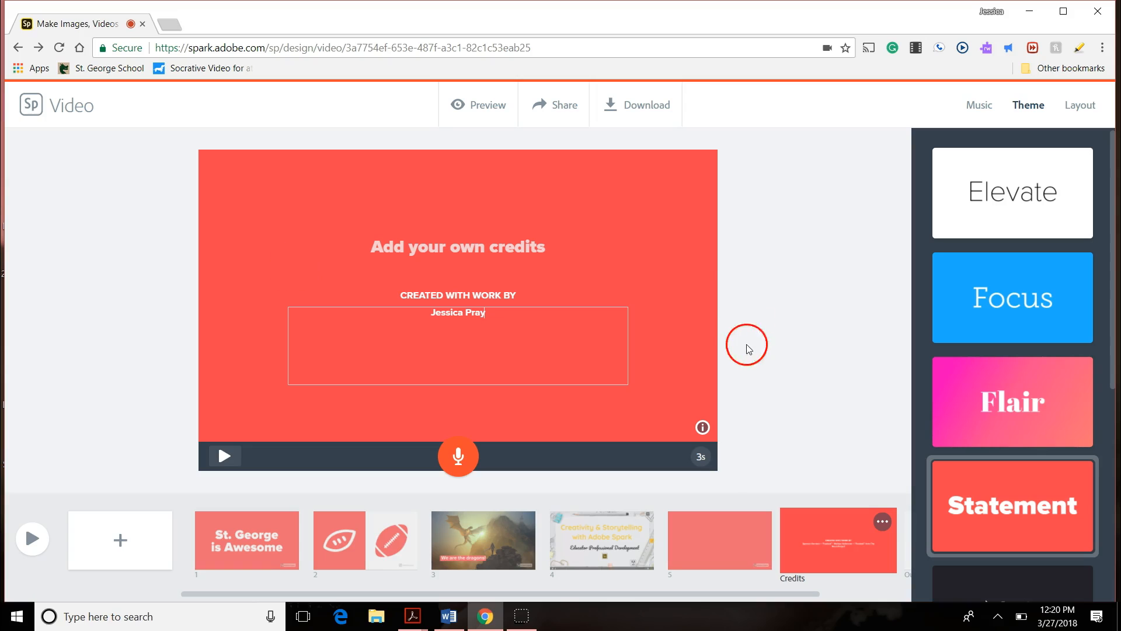
click(777, 346)
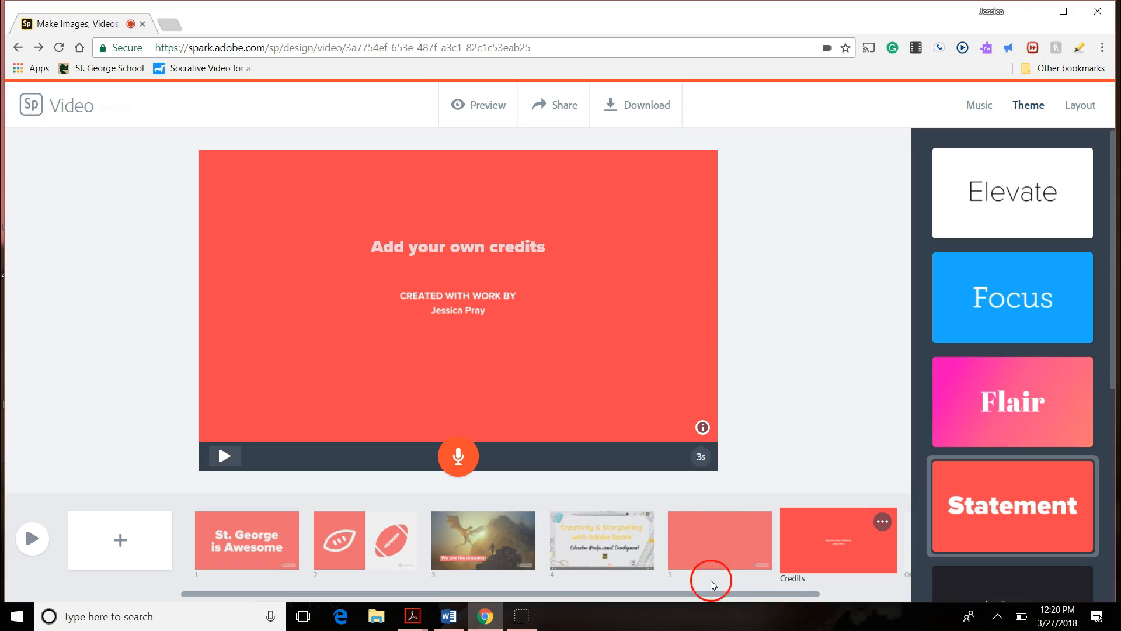
Delete the empty fifth slide from the video.
click(703, 558)
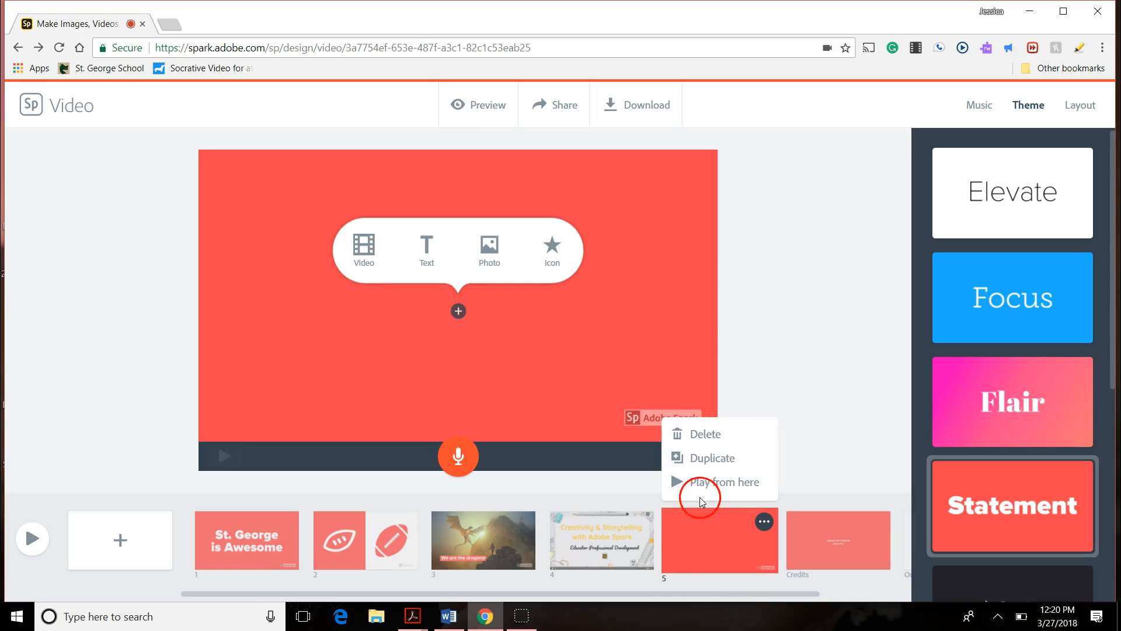
click(701, 435)
click(702, 481)
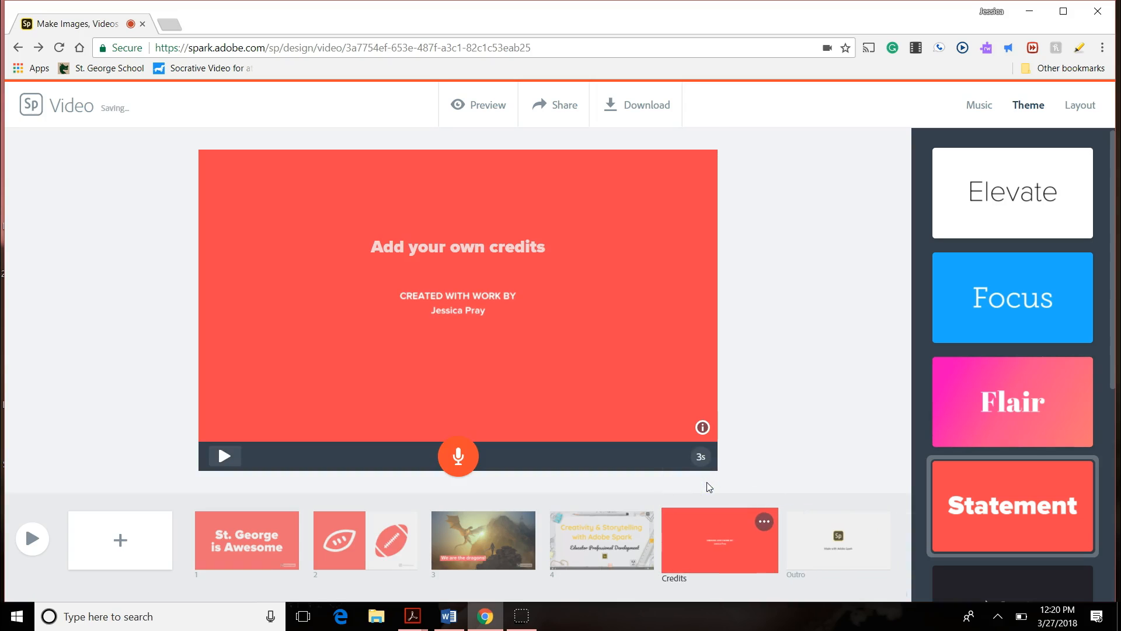
click(756, 483)
Set the video's background music to Comfy Cotton and play a preview of the whole video.
click(988, 105)
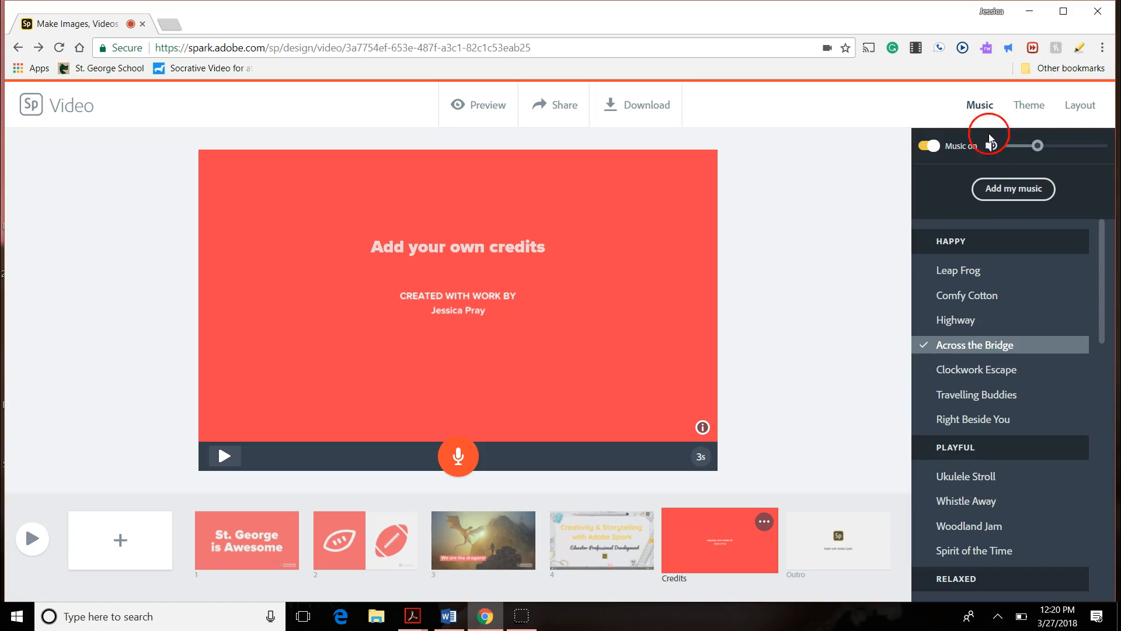
click(974, 300)
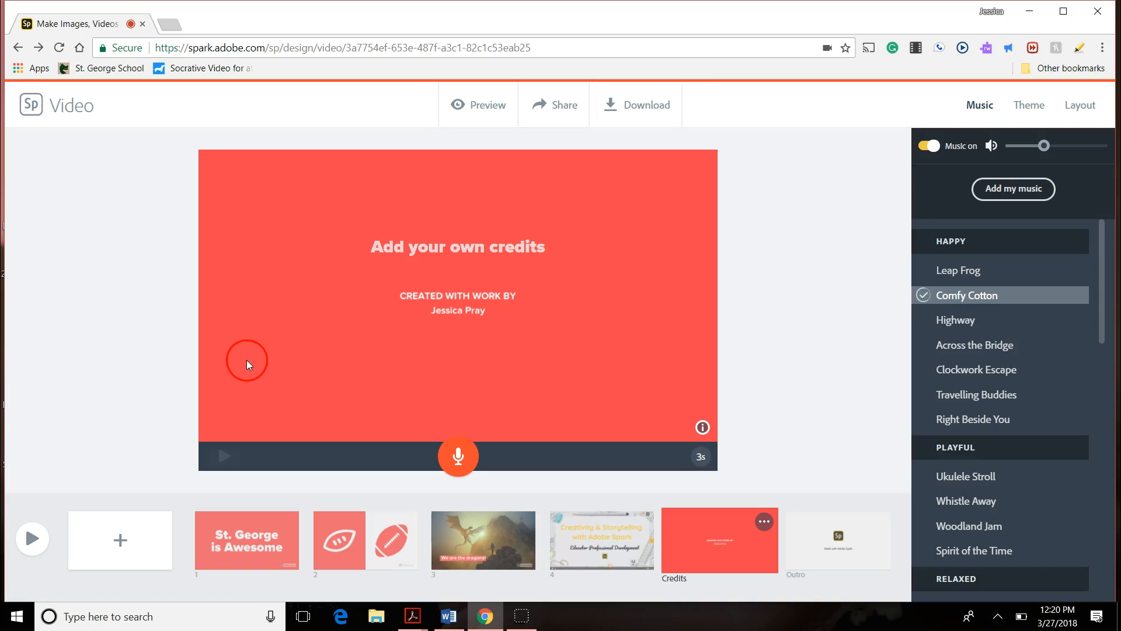
click(31, 540)
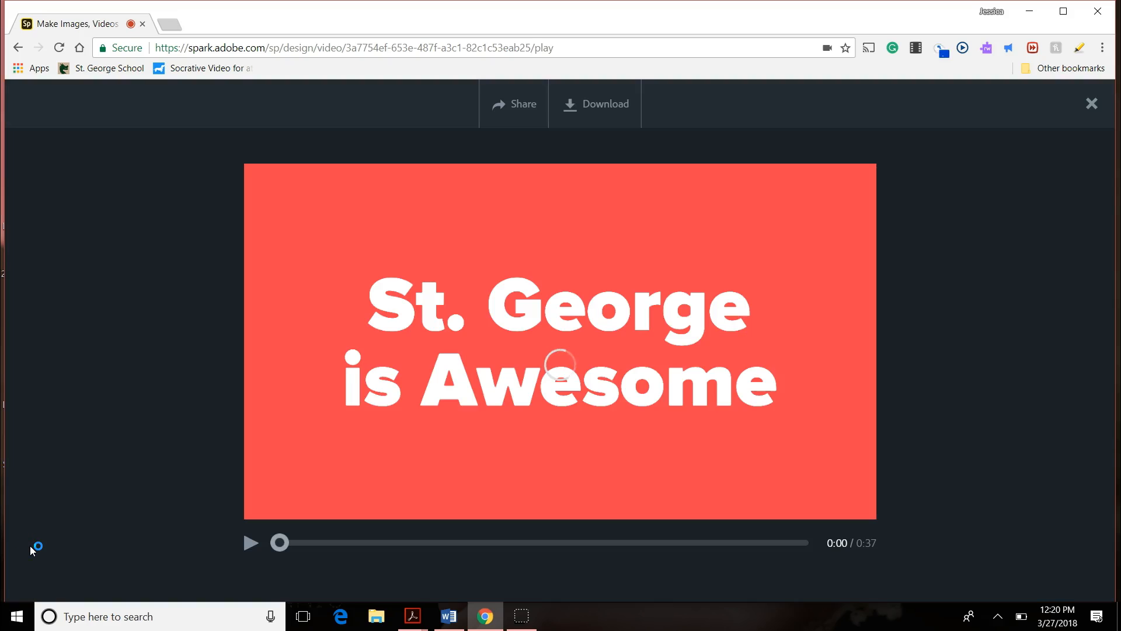
click(250, 543)
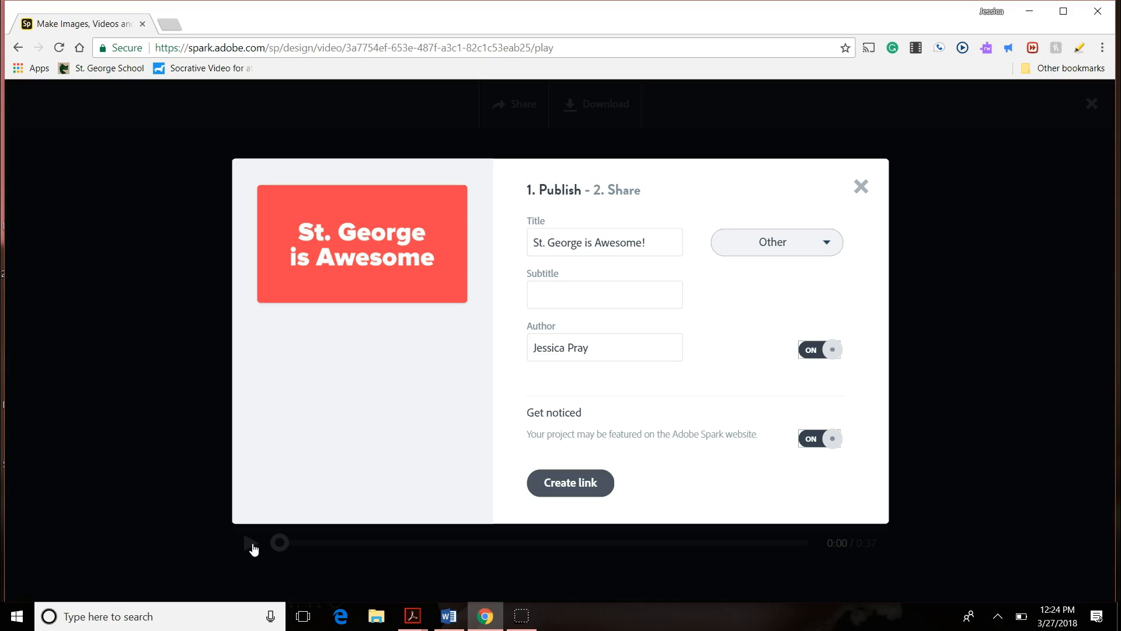
Close the video's publishing dialog, leave the preview and return to the projects overview.
click(581, 483)
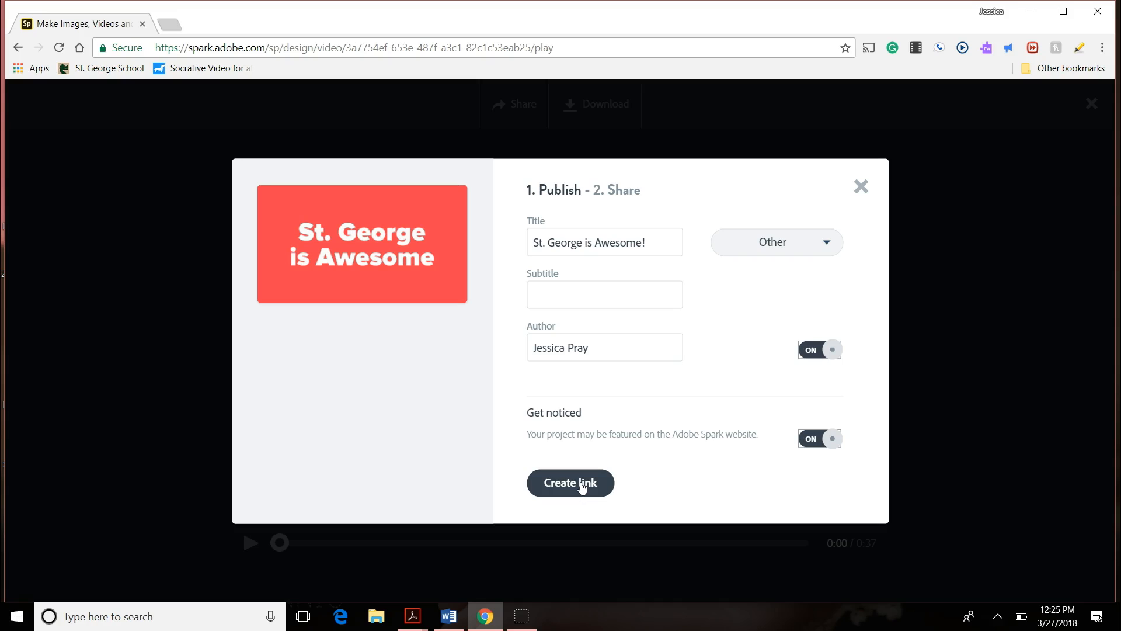
click(861, 195)
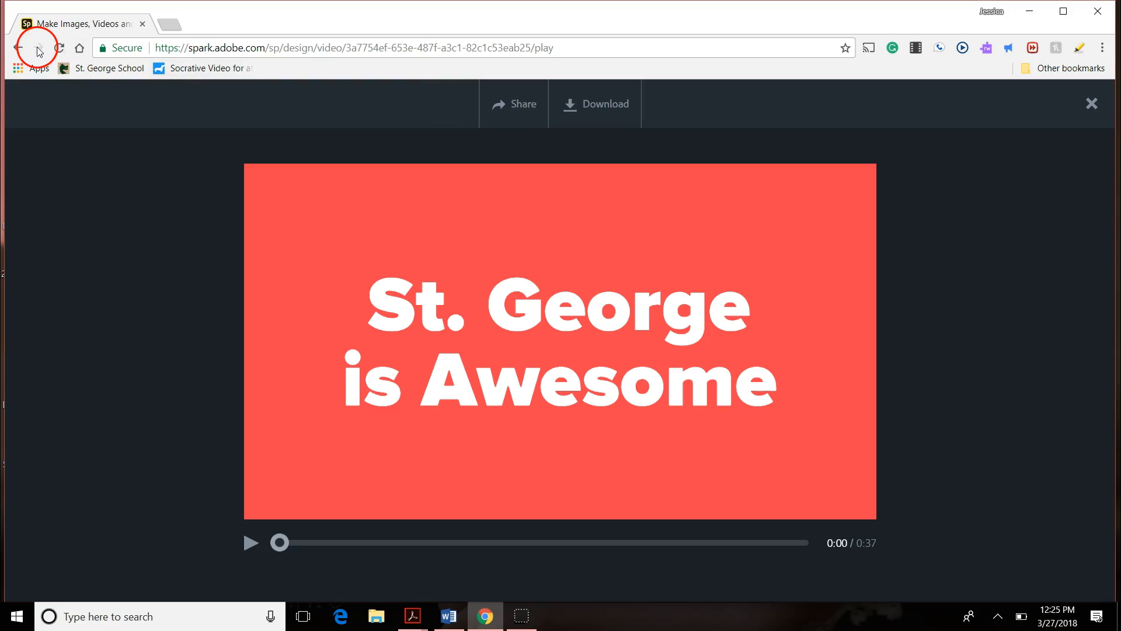
click(20, 48)
click(18, 50)
click(19, 51)
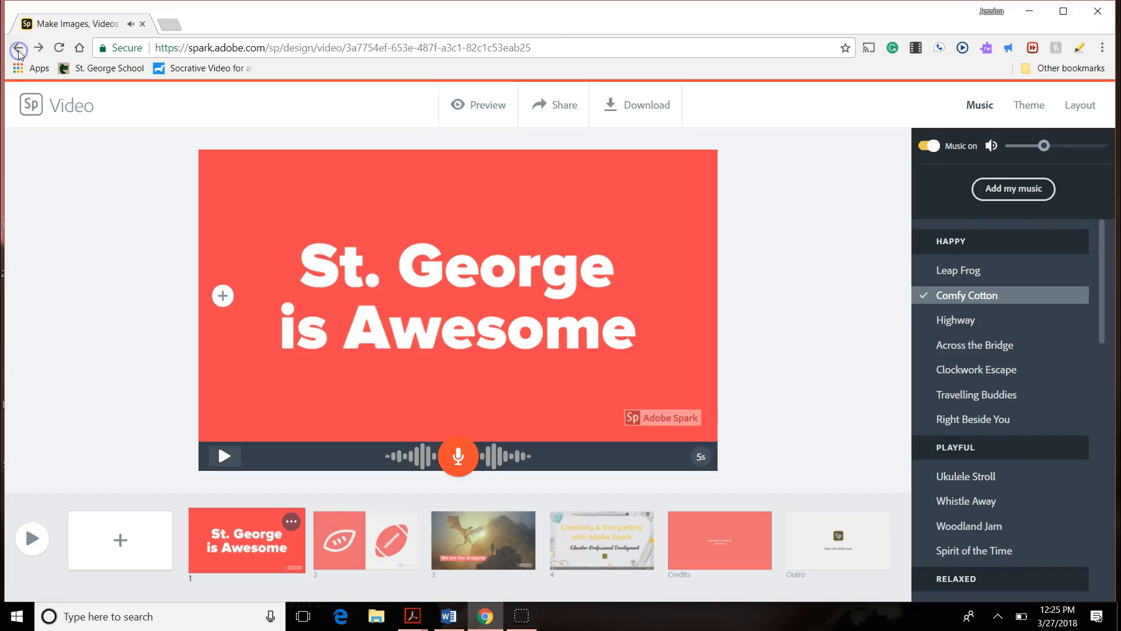
click(19, 51)
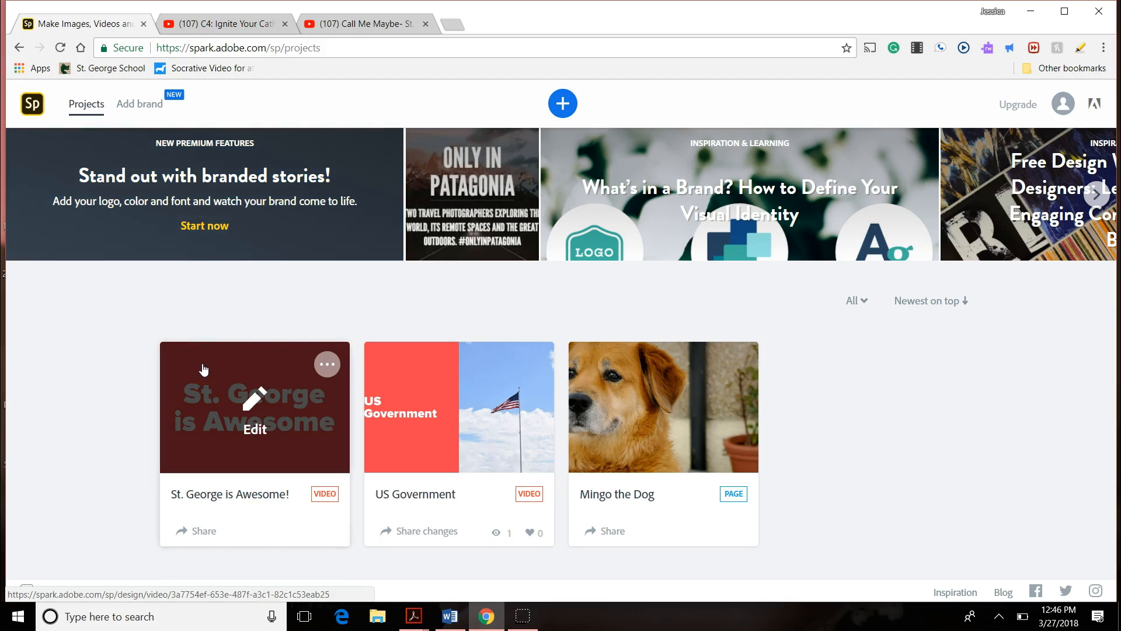
Create a new Page project and give it the title "St. George is Awesome".
click(569, 106)
click(565, 109)
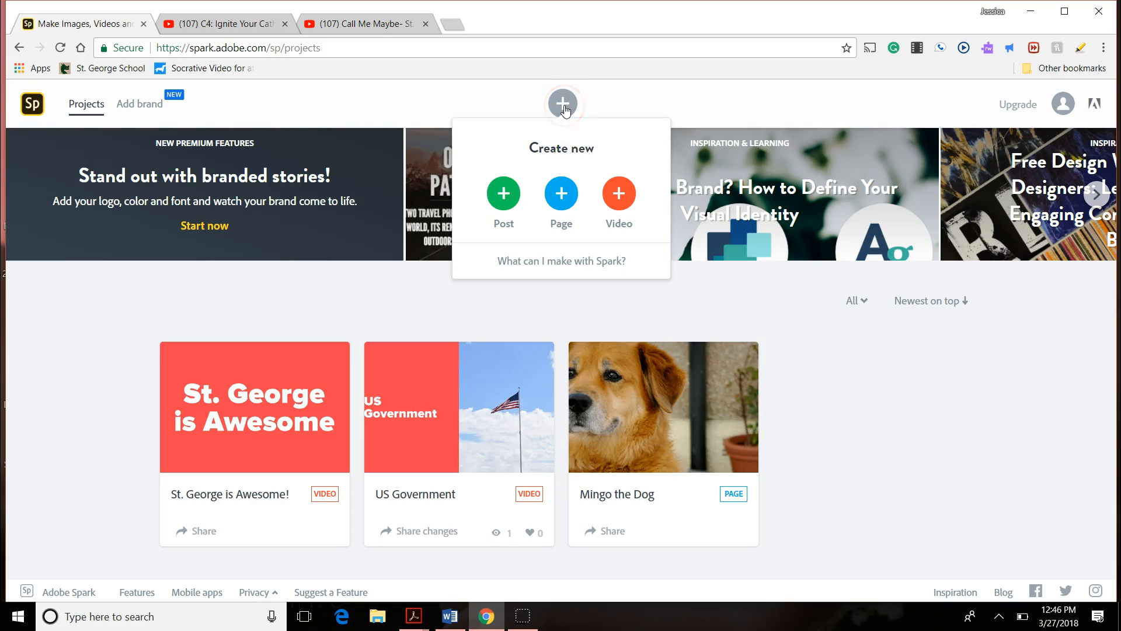
click(561, 195)
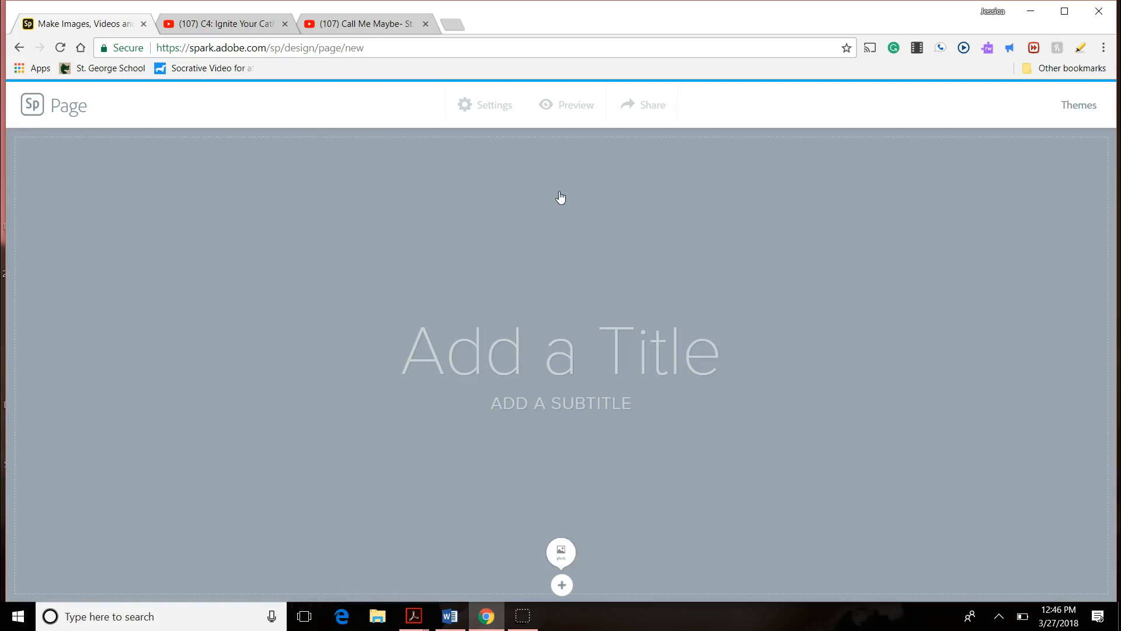
click(1081, 49)
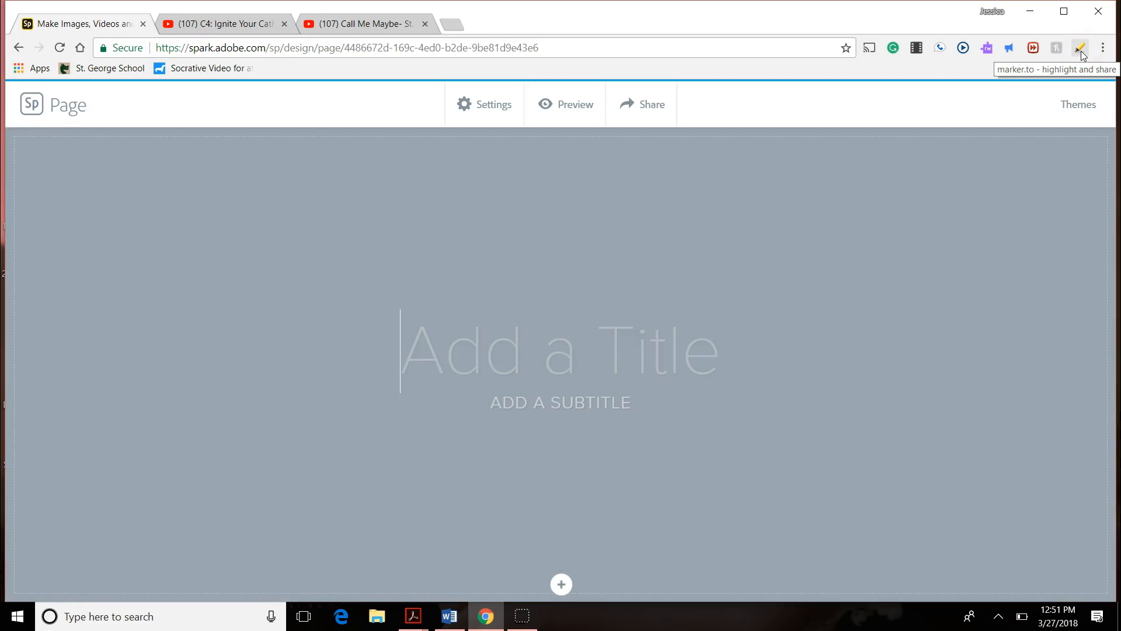
text(St. Georg)
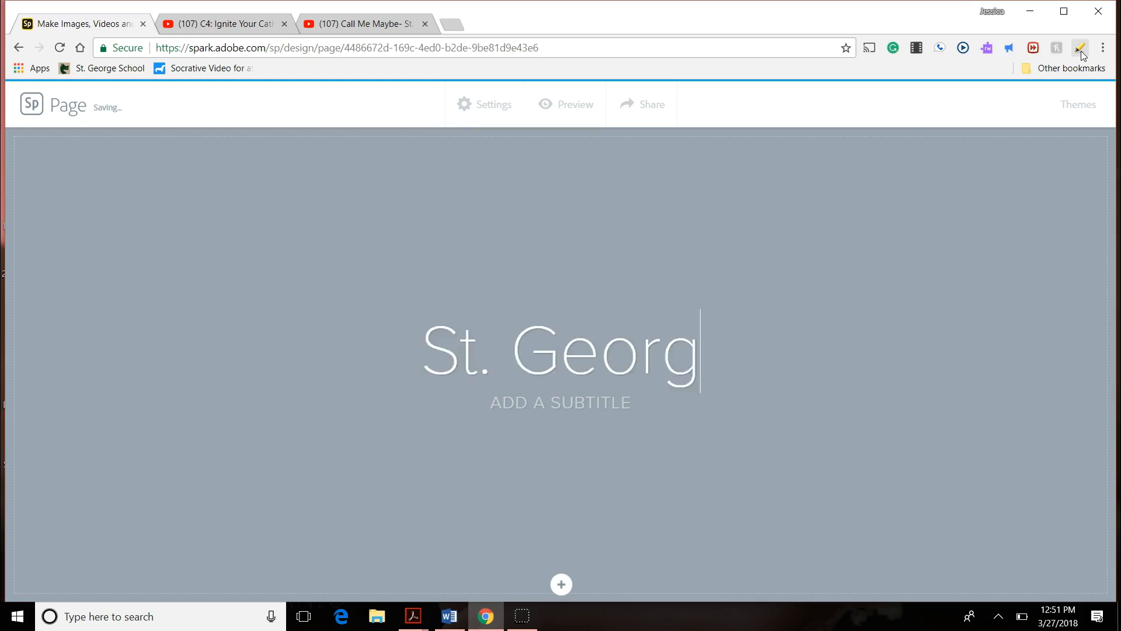
text(e is Awesome)
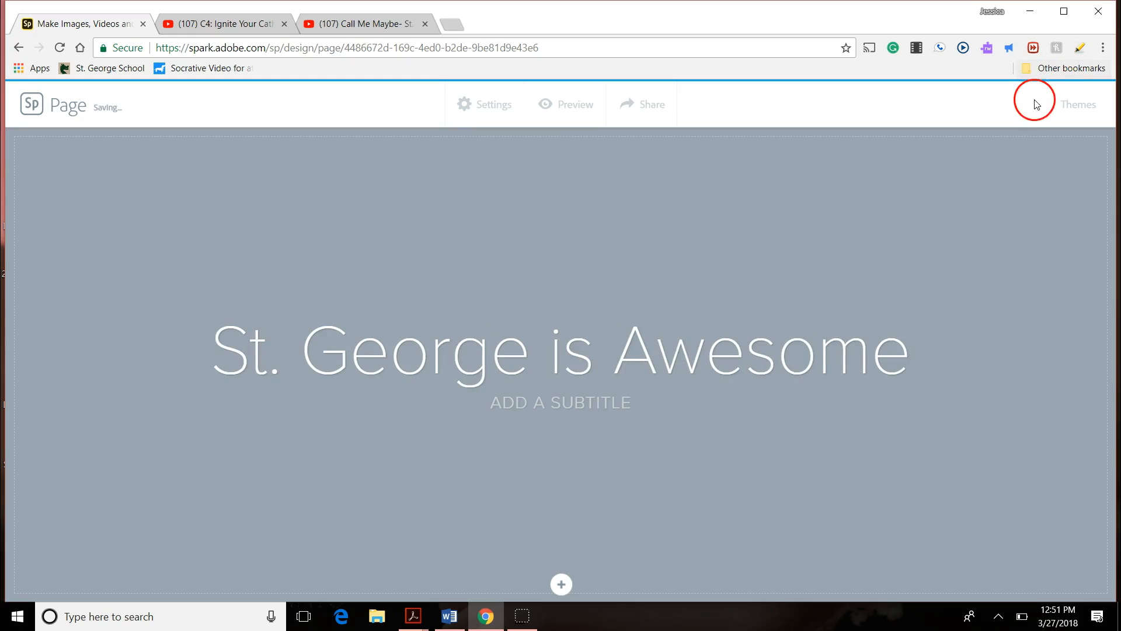
Search the free photos for "church" and use the Gothic cathedral interior as the title background.
click(562, 584)
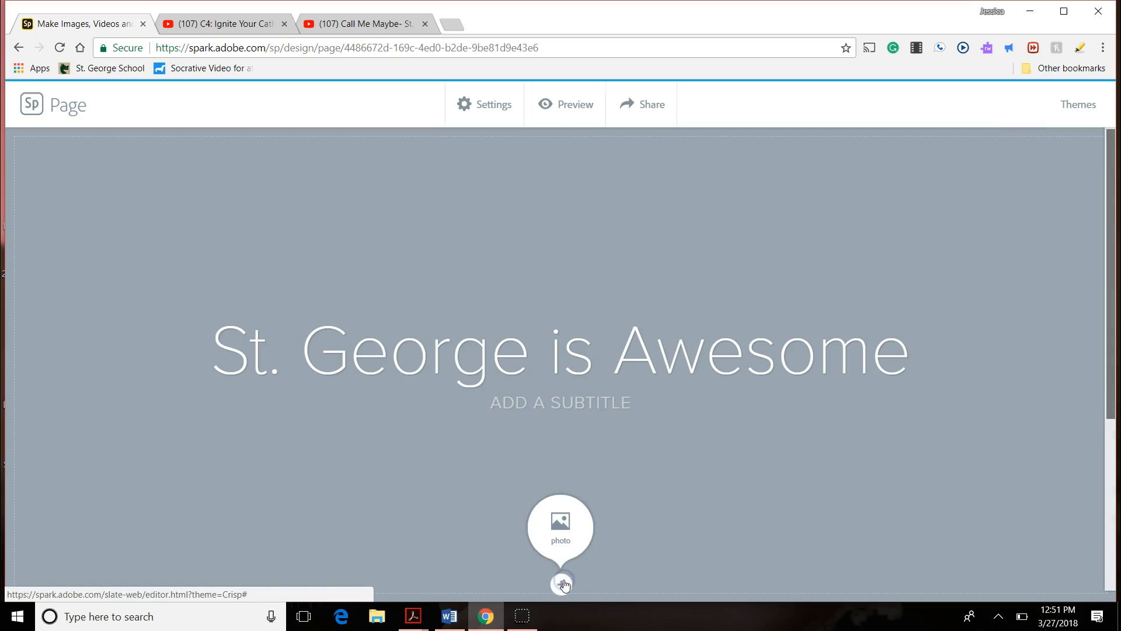
click(561, 528)
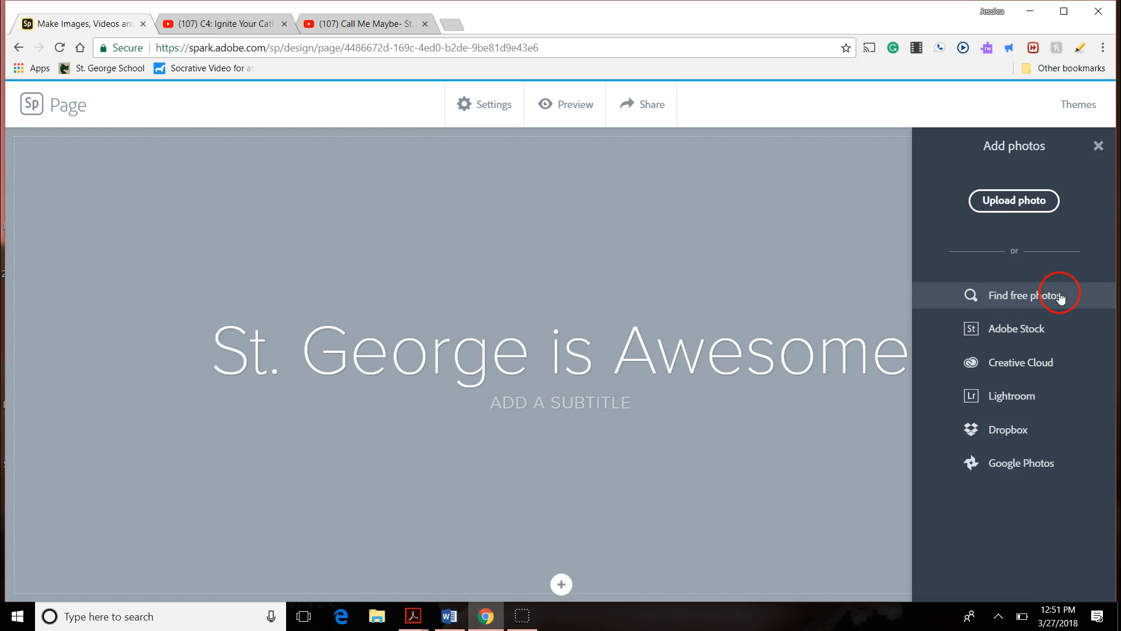
click(1059, 297)
click(1013, 186)
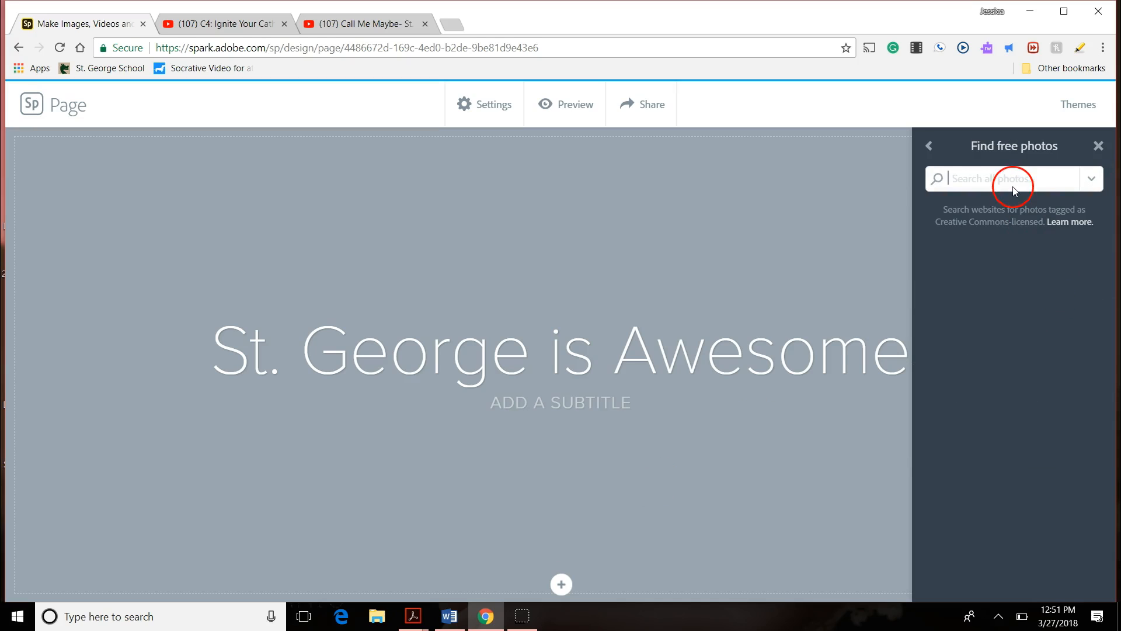
text(church)
key(Return)
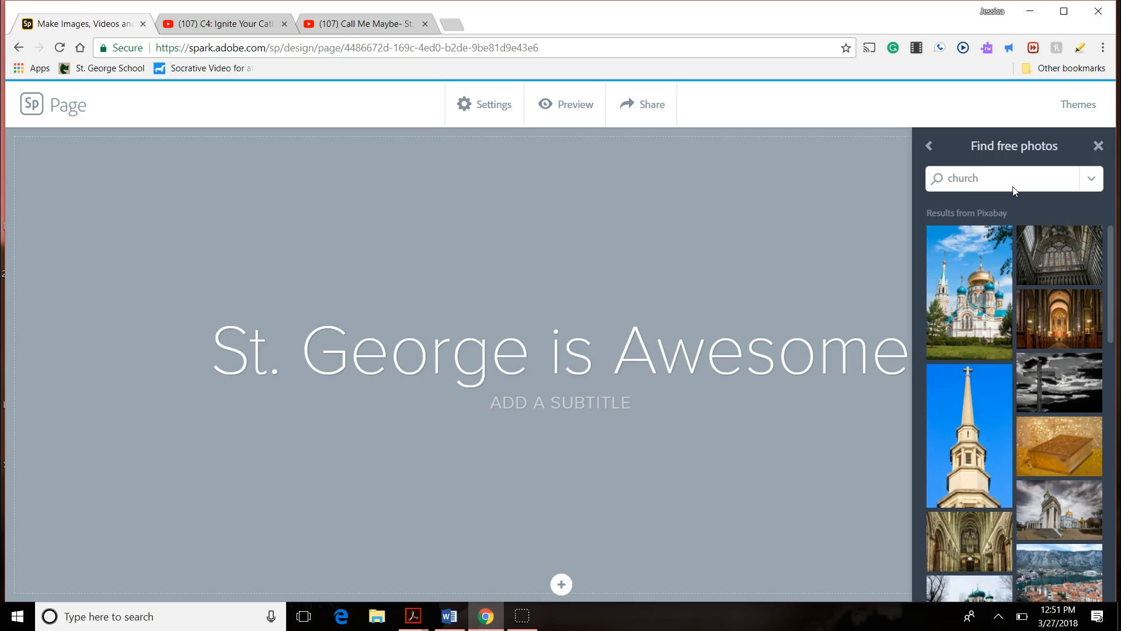
scroll(1024, 397, down, 3)
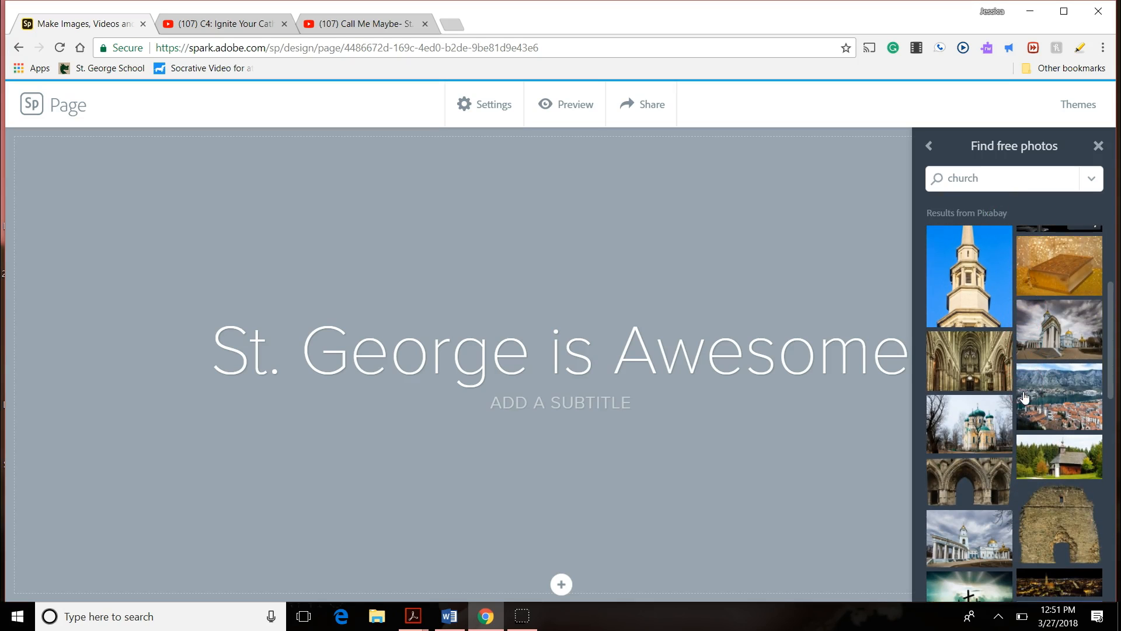
click(993, 370)
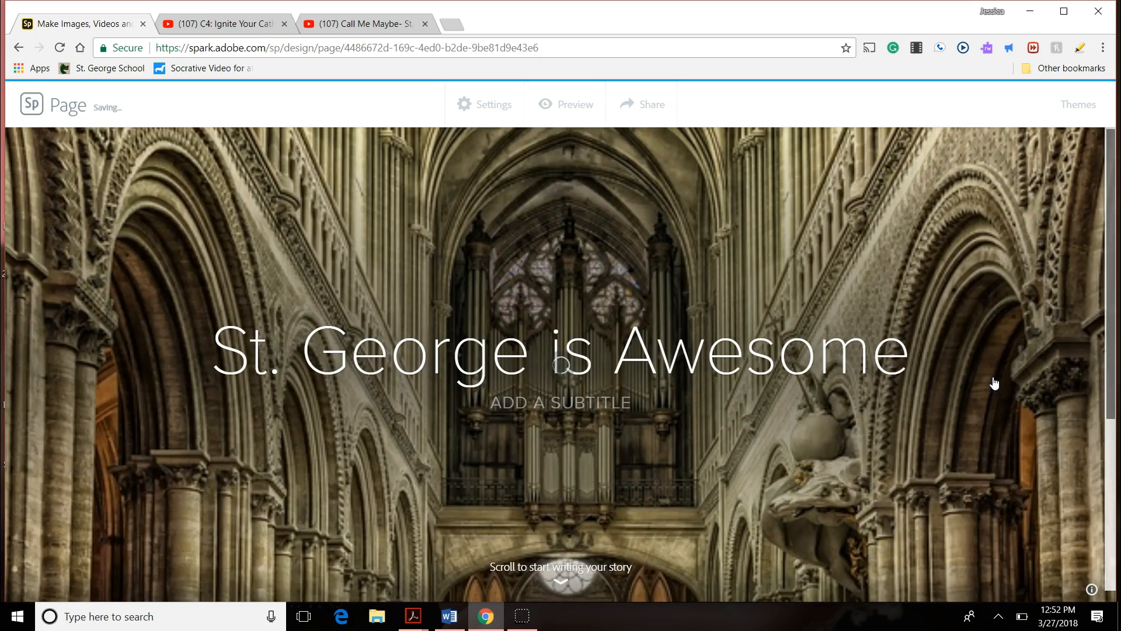
Add a glideshow below the title with the black-and-white touching-hands photo from the "God" search, and save it.
click(589, 570)
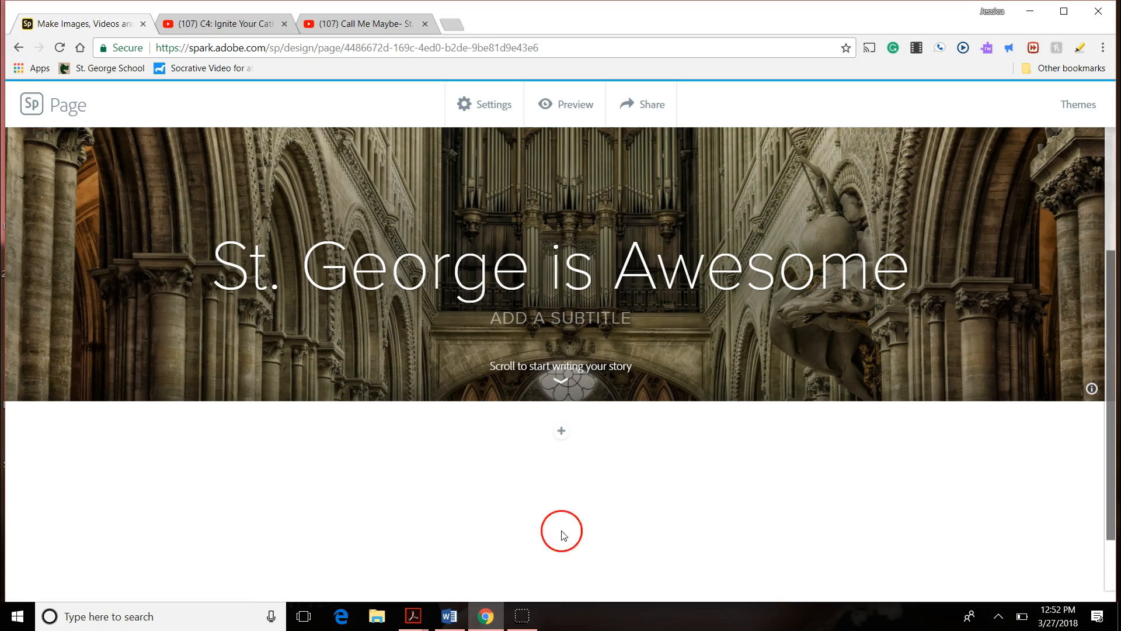
click(561, 435)
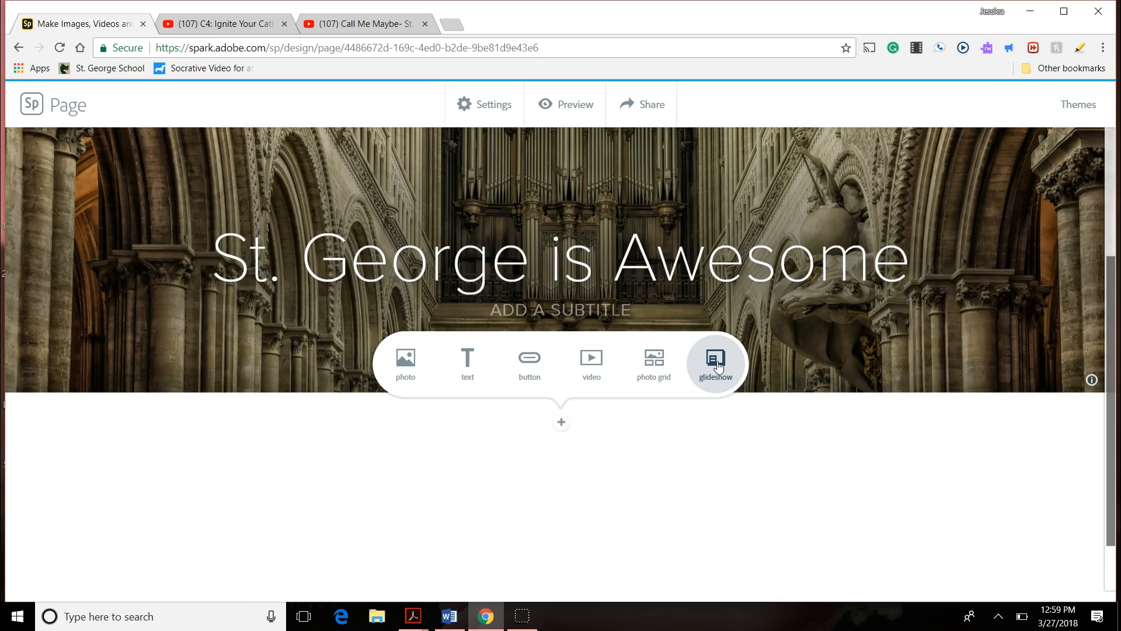
click(717, 362)
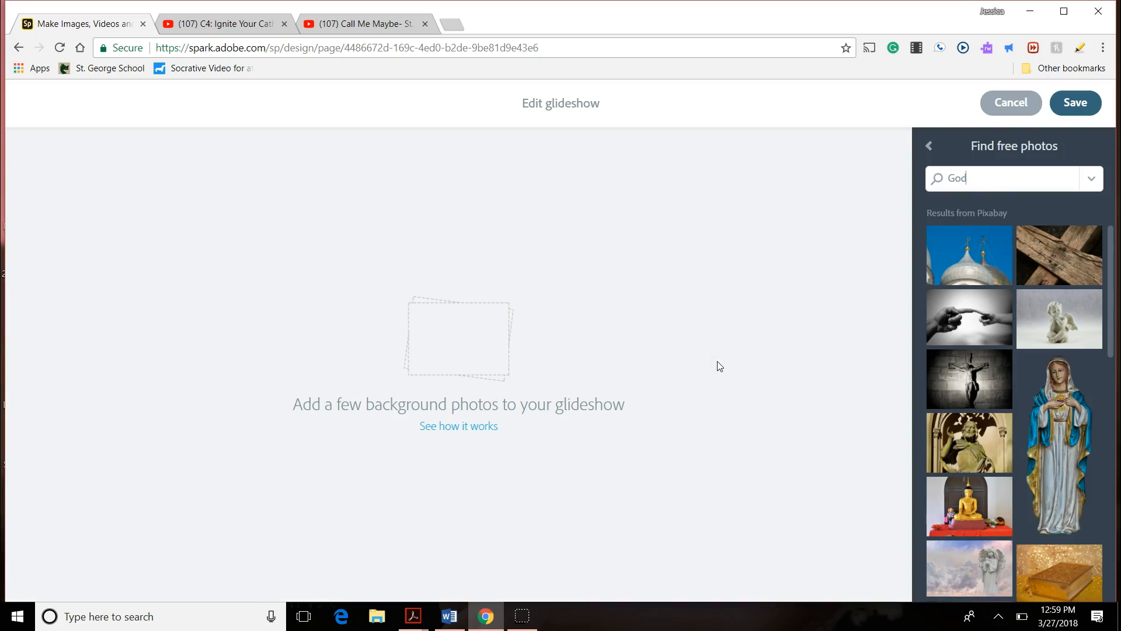
click(951, 332)
click(951, 331)
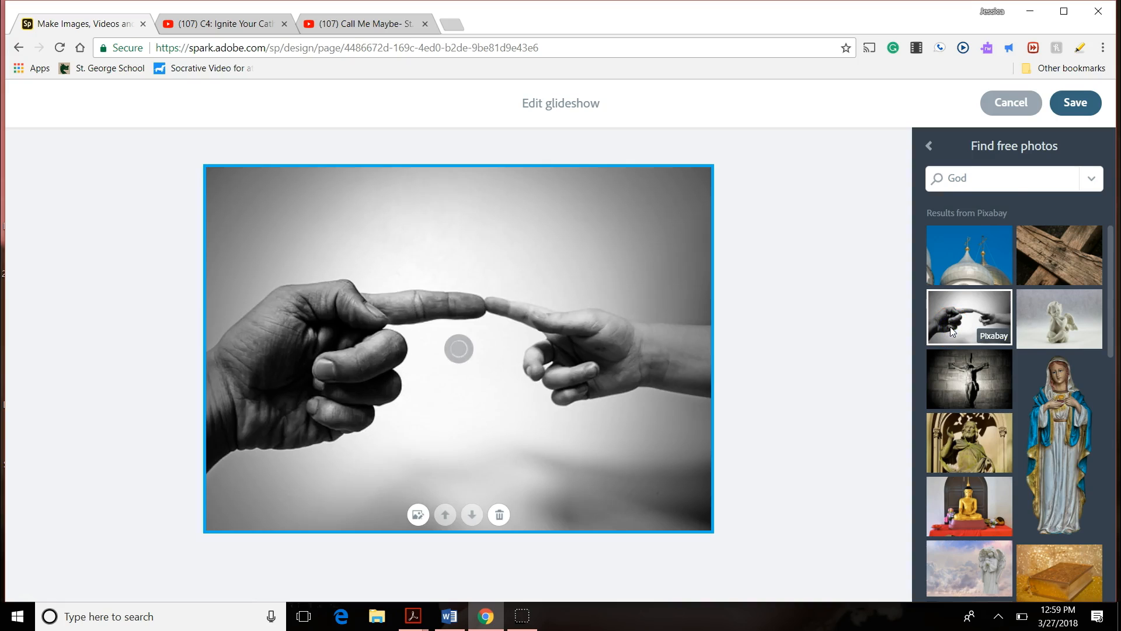
click(1075, 111)
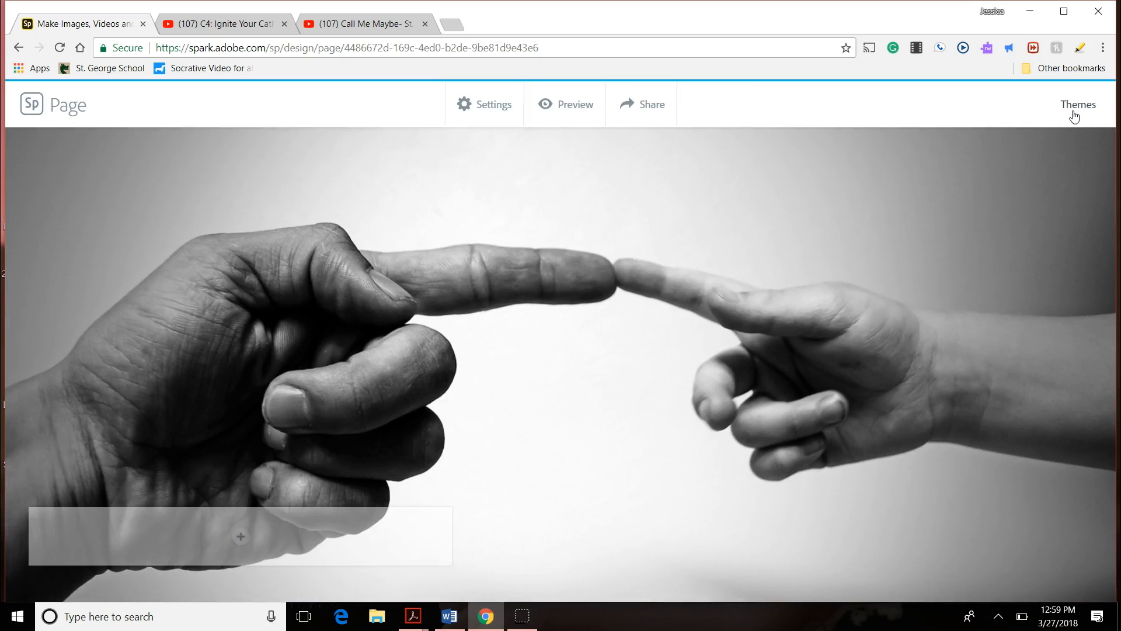
Add a button below the touching-hands glideshow and give it the text "Faith Video".
click(1004, 203)
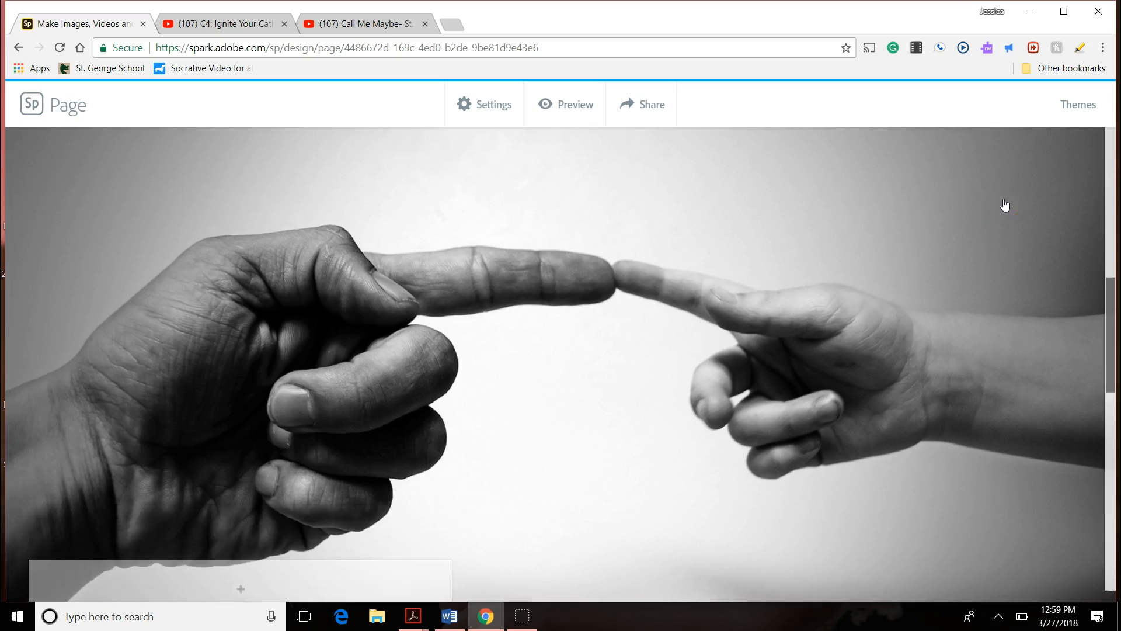
scroll(1004, 203, up, 5)
scroll(1004, 203, up, 1)
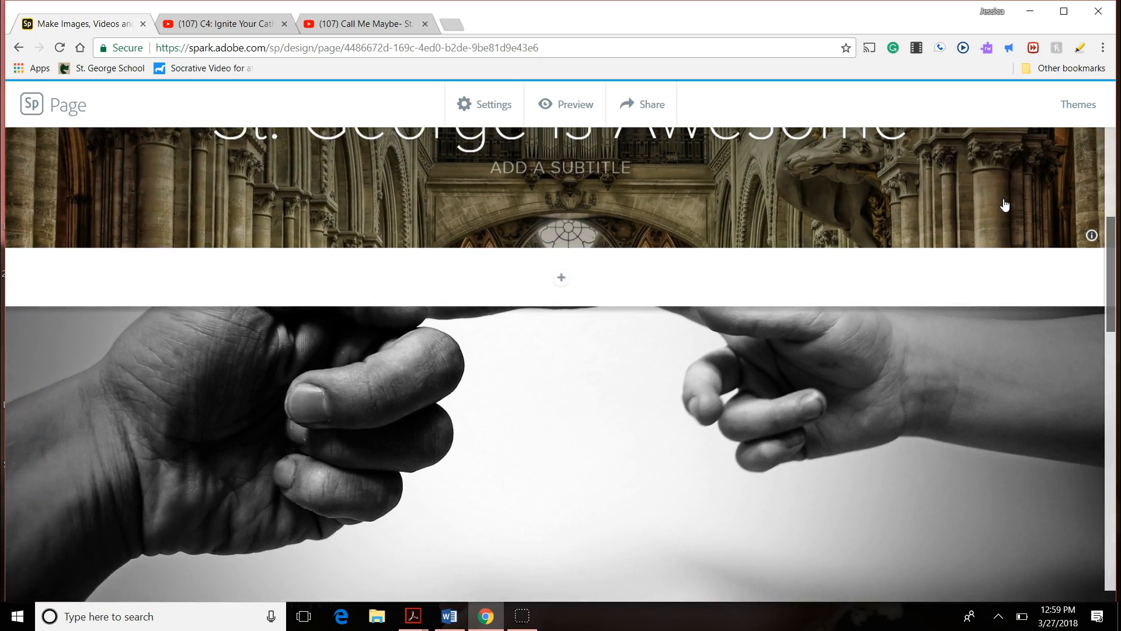
scroll(1005, 205, up, 1)
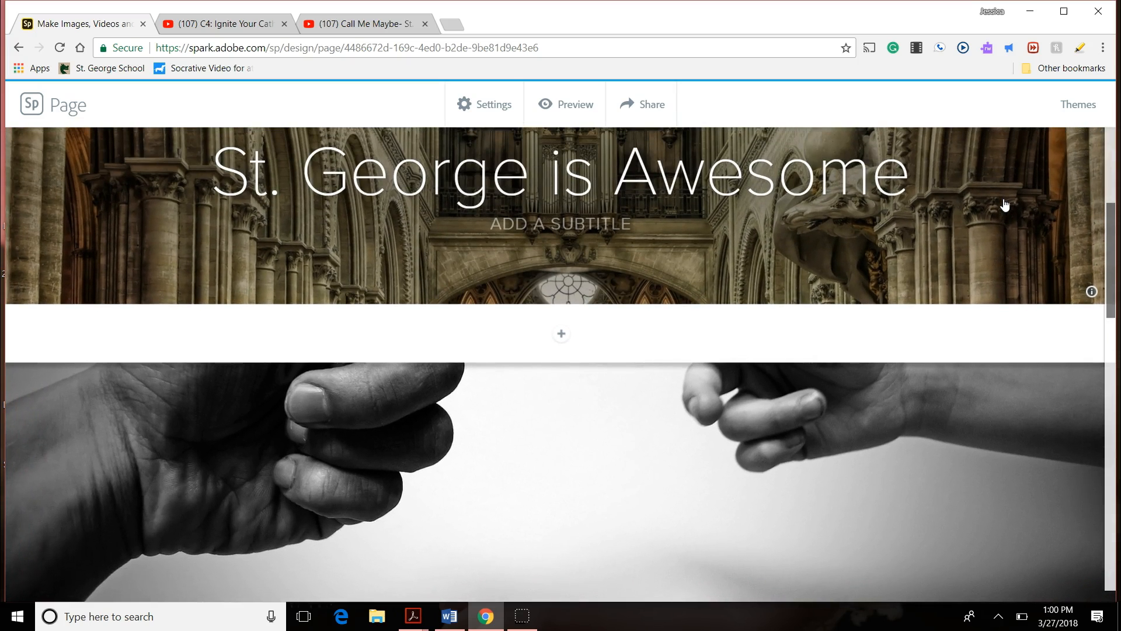
scroll(1004, 204, down, 5)
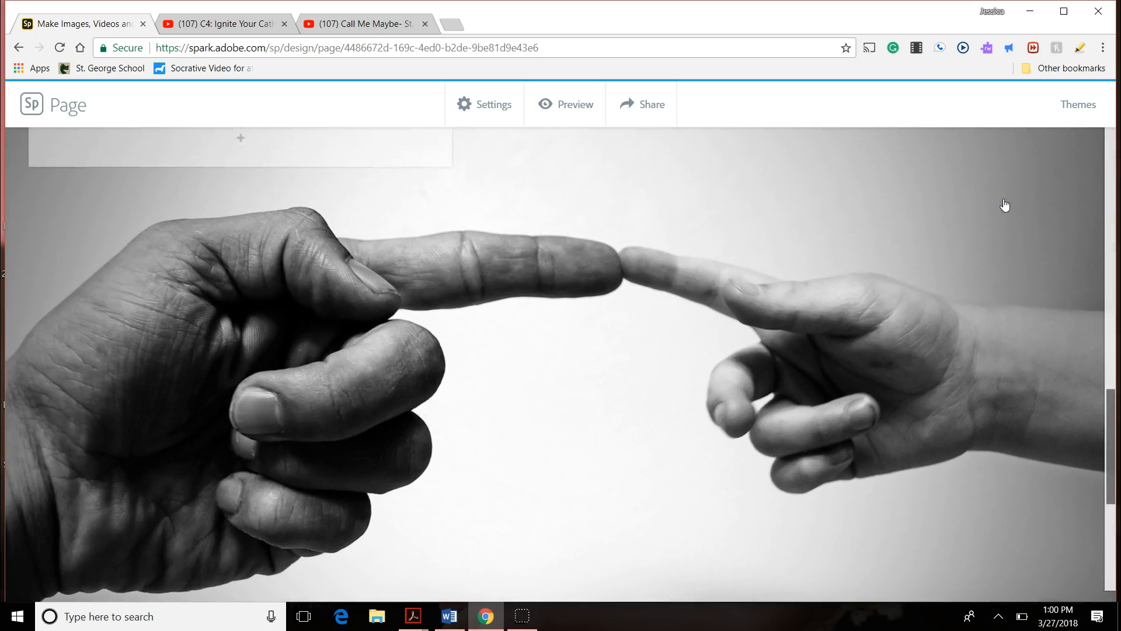
scroll(1004, 205, down, 5)
click(553, 370)
click(535, 318)
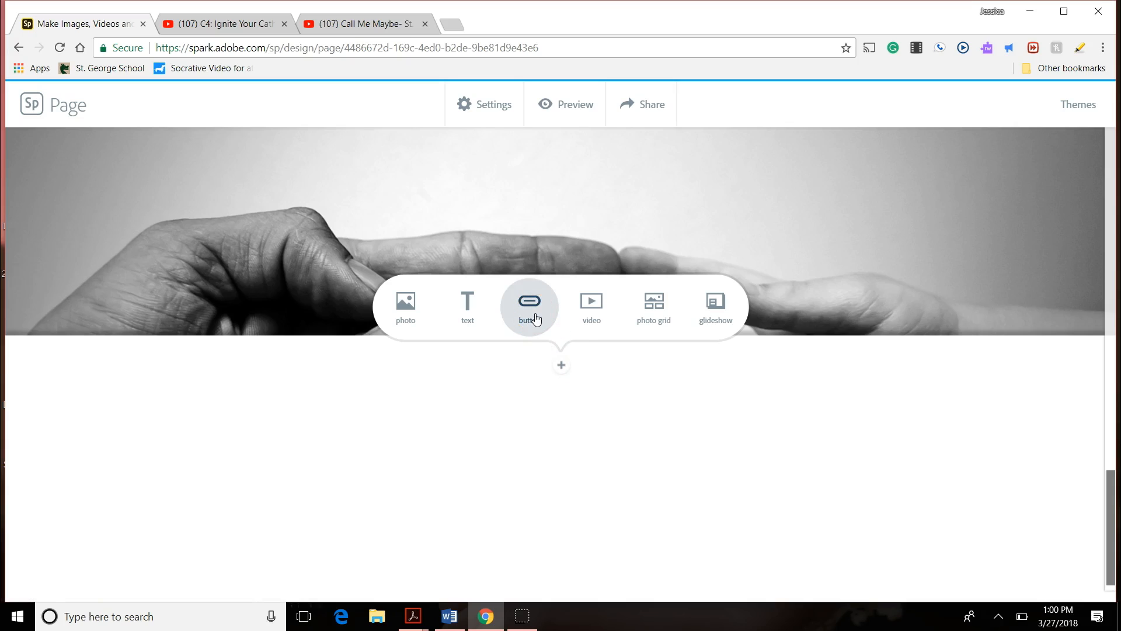
click(339, 302)
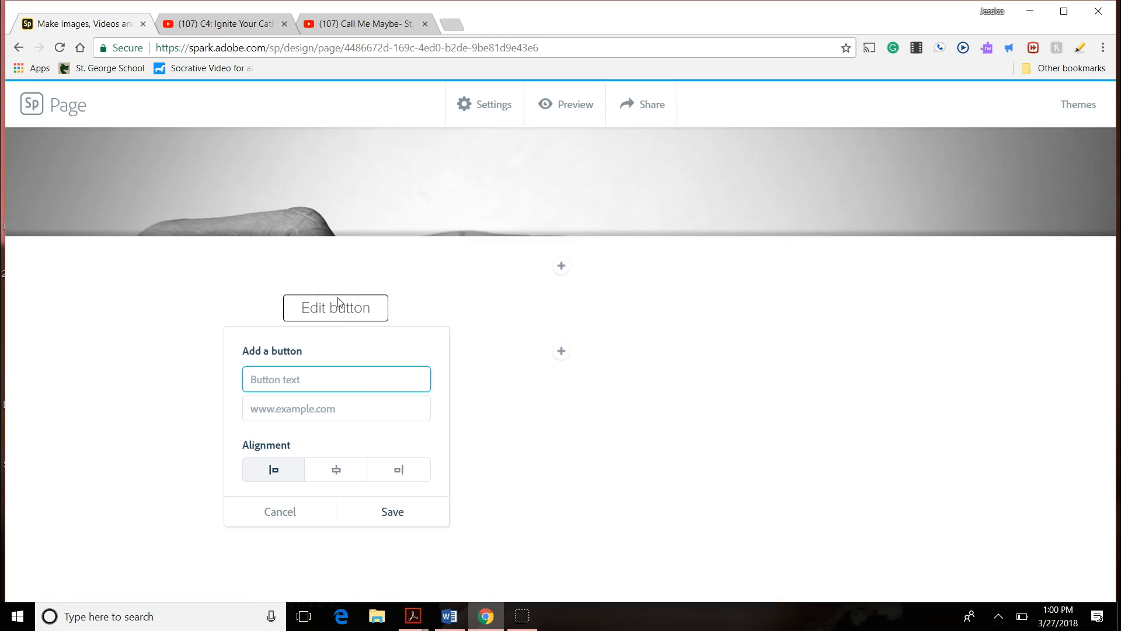
text(Faith Video)
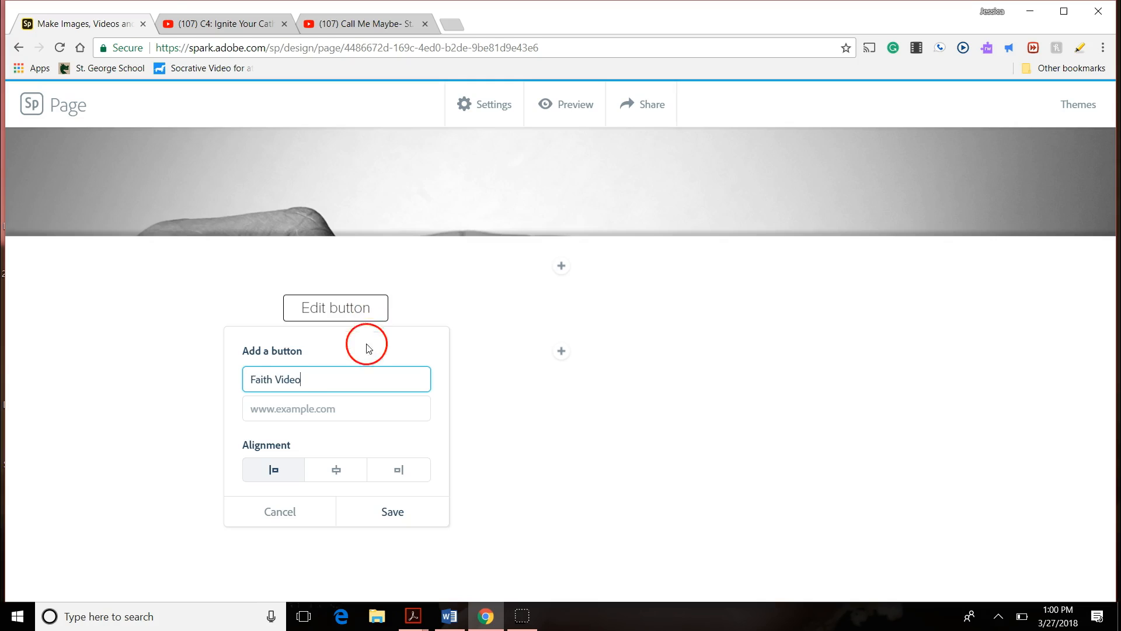
Copy the address of the "C4: Ignite Your Catholic Faith - What is Faith?" YouTube video and paste it as the button's link.
click(213, 24)
click(327, 62)
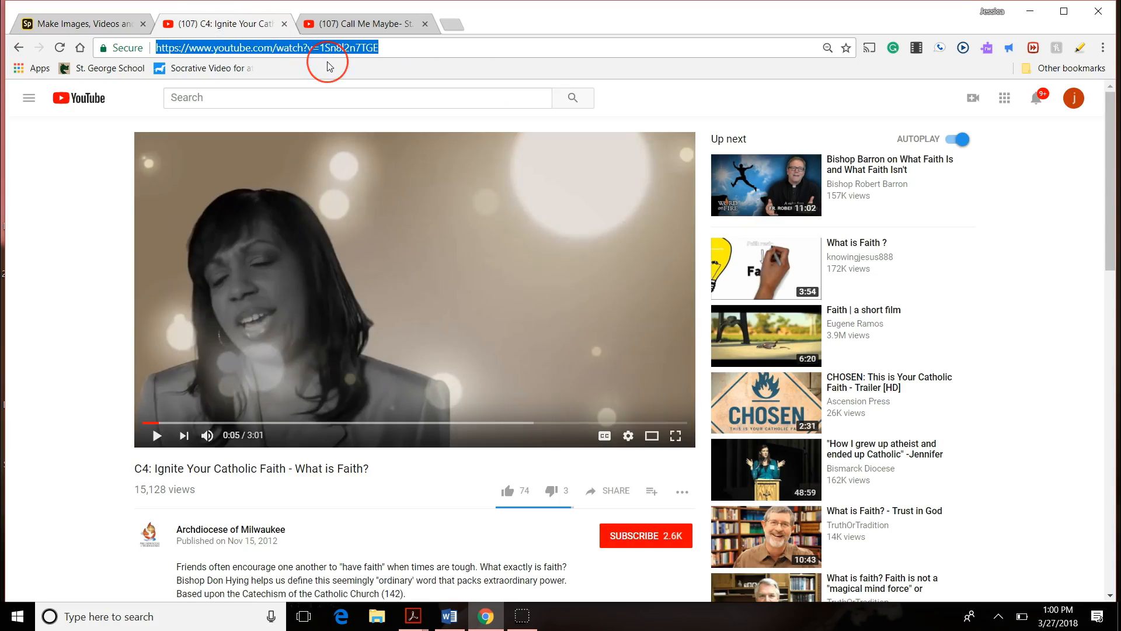
click(63, 23)
click(388, 316)
click(366, 411)
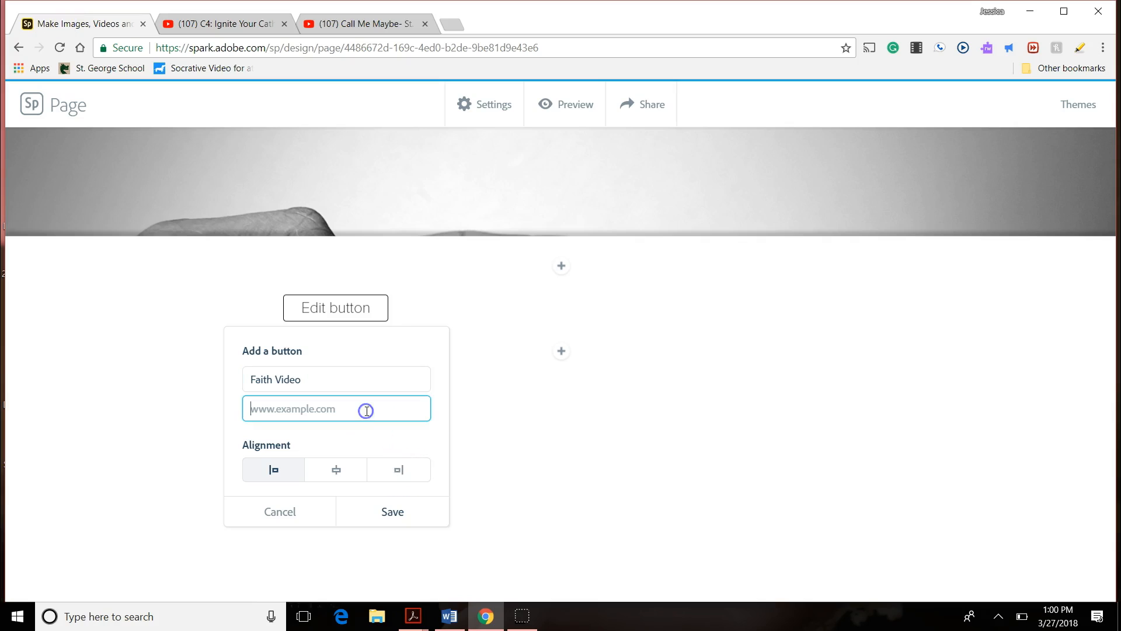
text(https://www.youtube.com/watch?v=1Sn8l2n7TGE)
Set the button's alignment to centre and save the button.
click(273, 469)
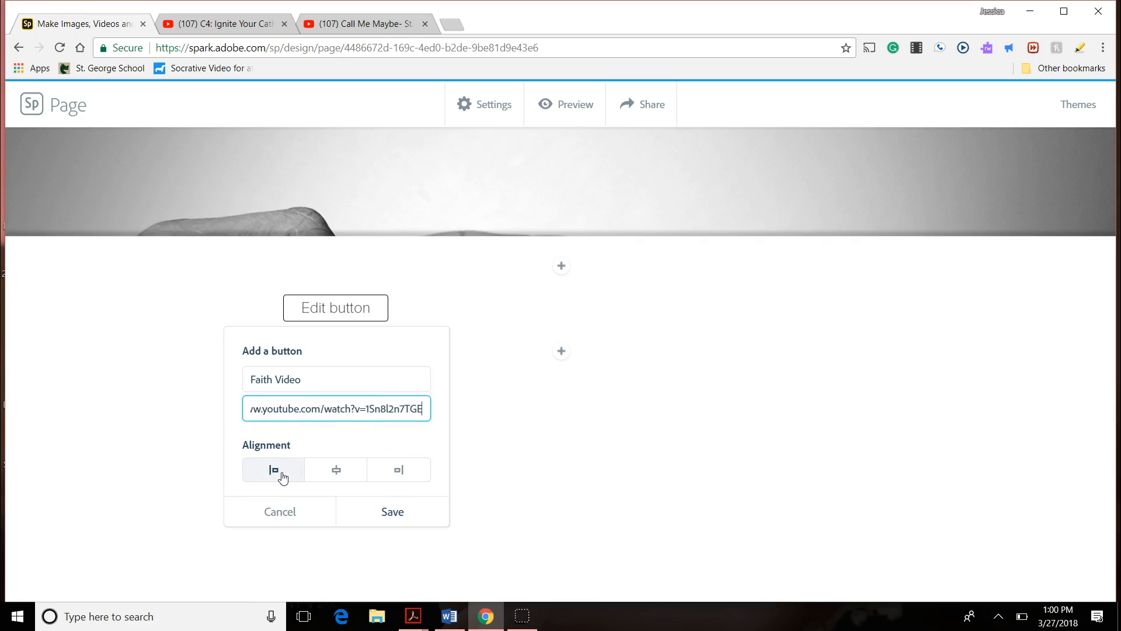
click(360, 473)
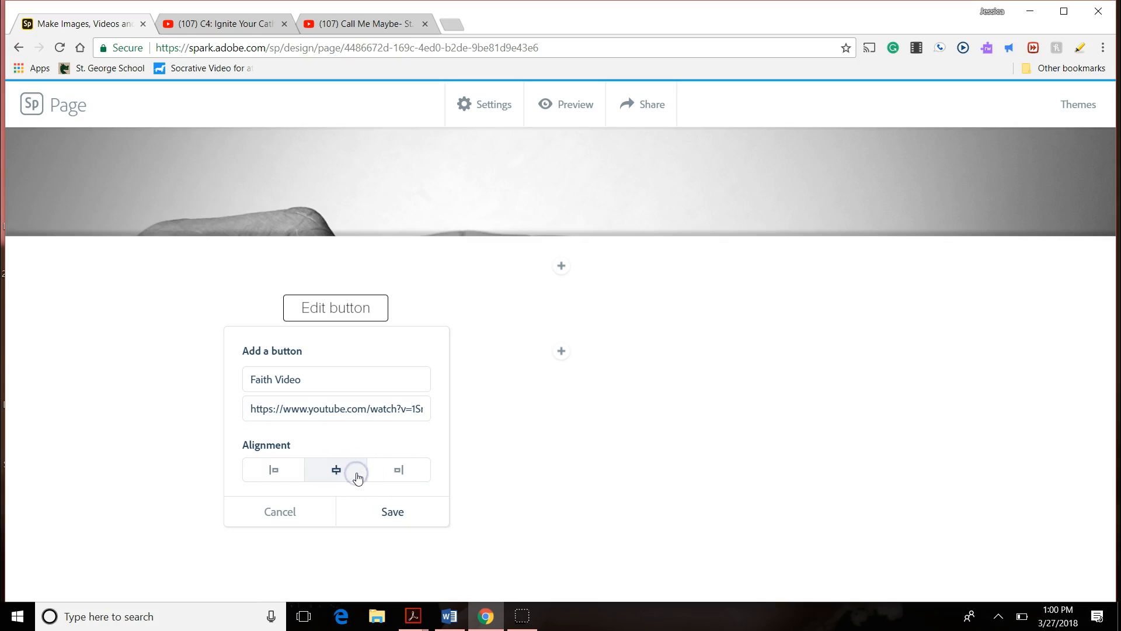
click(390, 513)
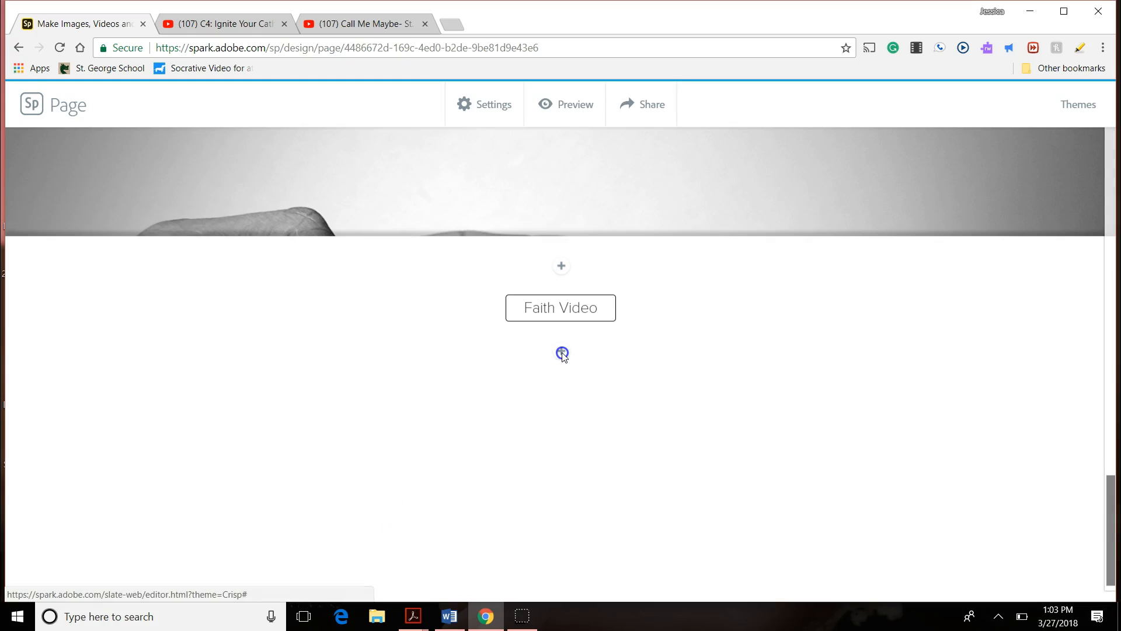
Add the text "St. George focuses on prayer and faith." below the Faith Video button and centre it.
click(562, 353)
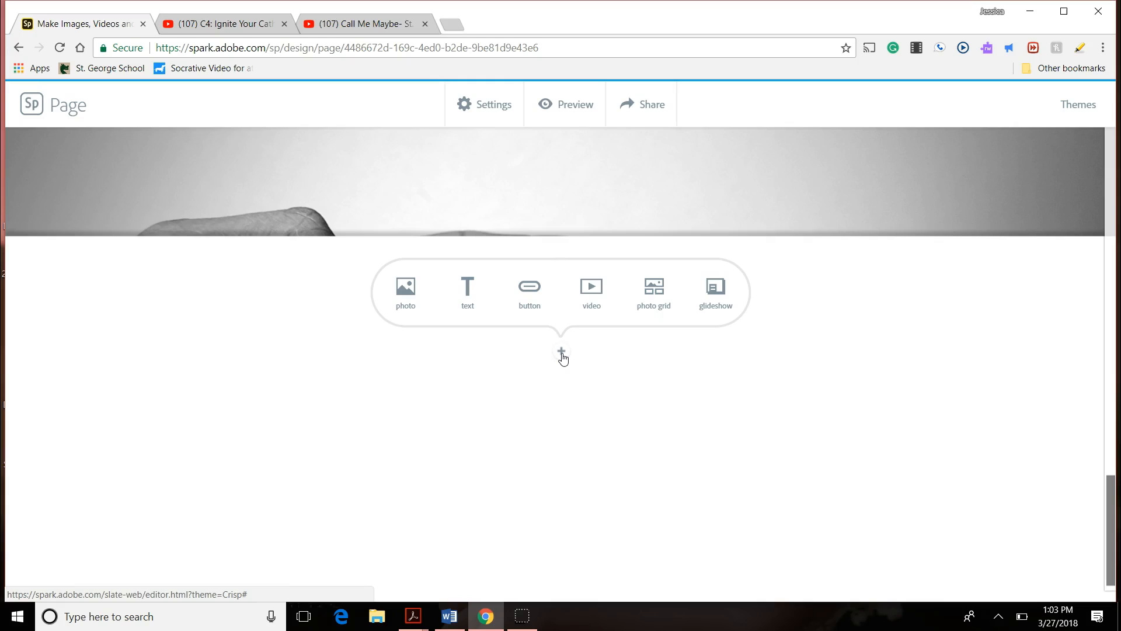
click(474, 295)
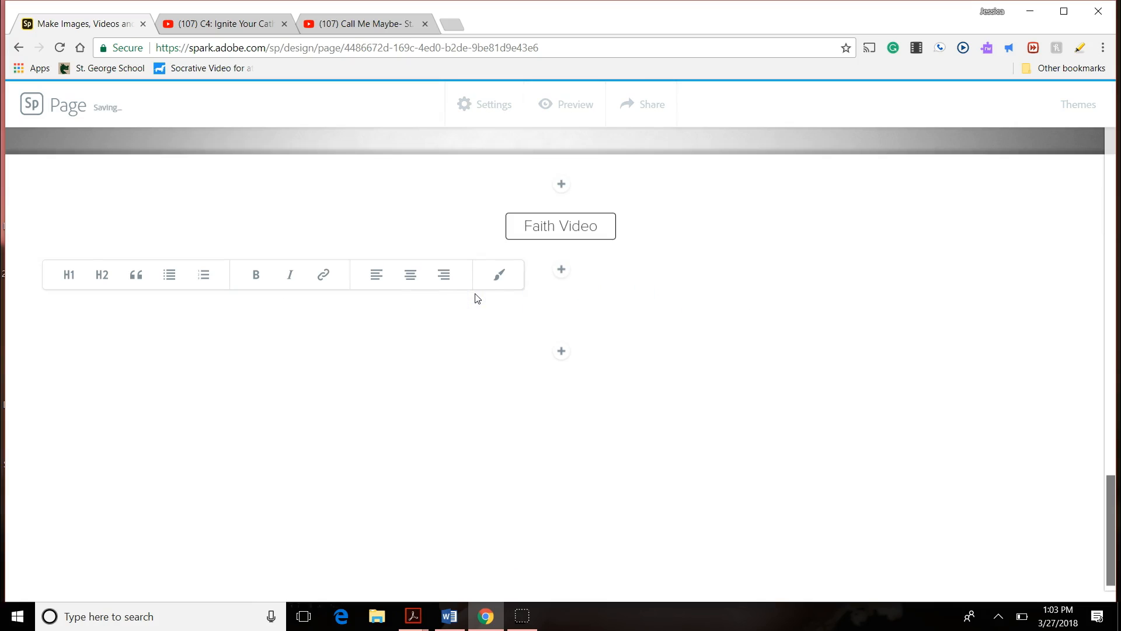
text(St)
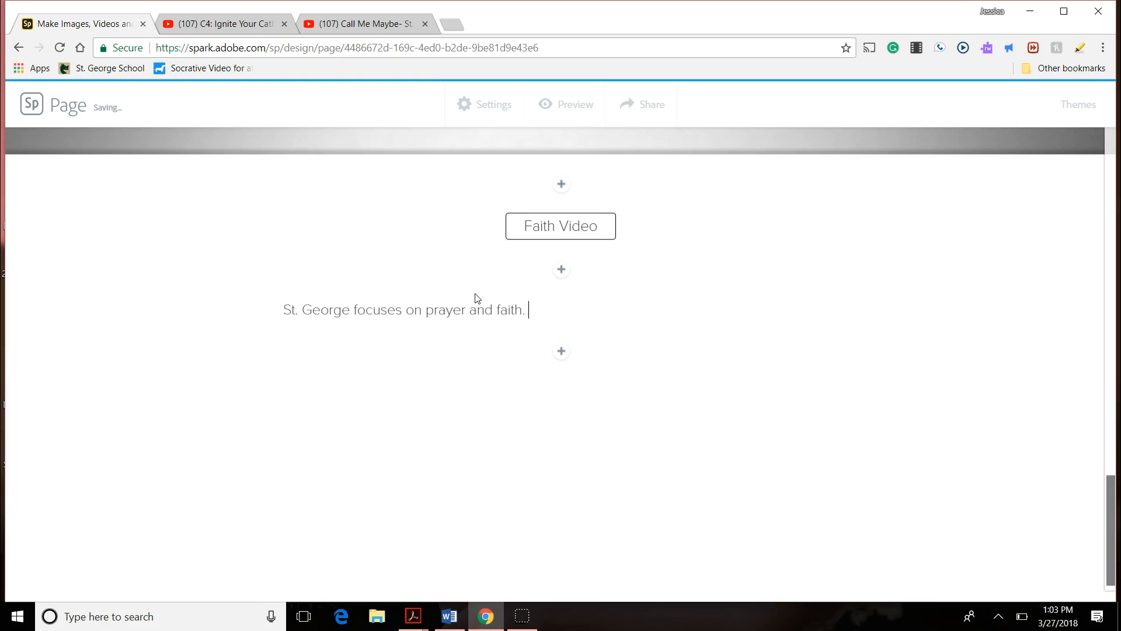
click(481, 311)
click(480, 311)
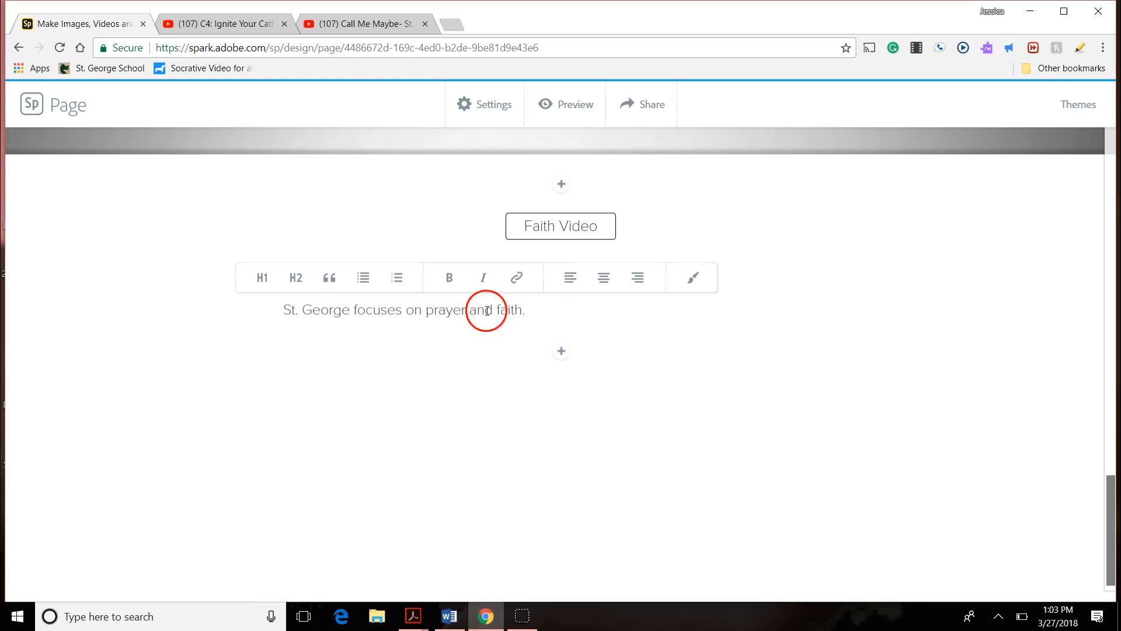
click(603, 278)
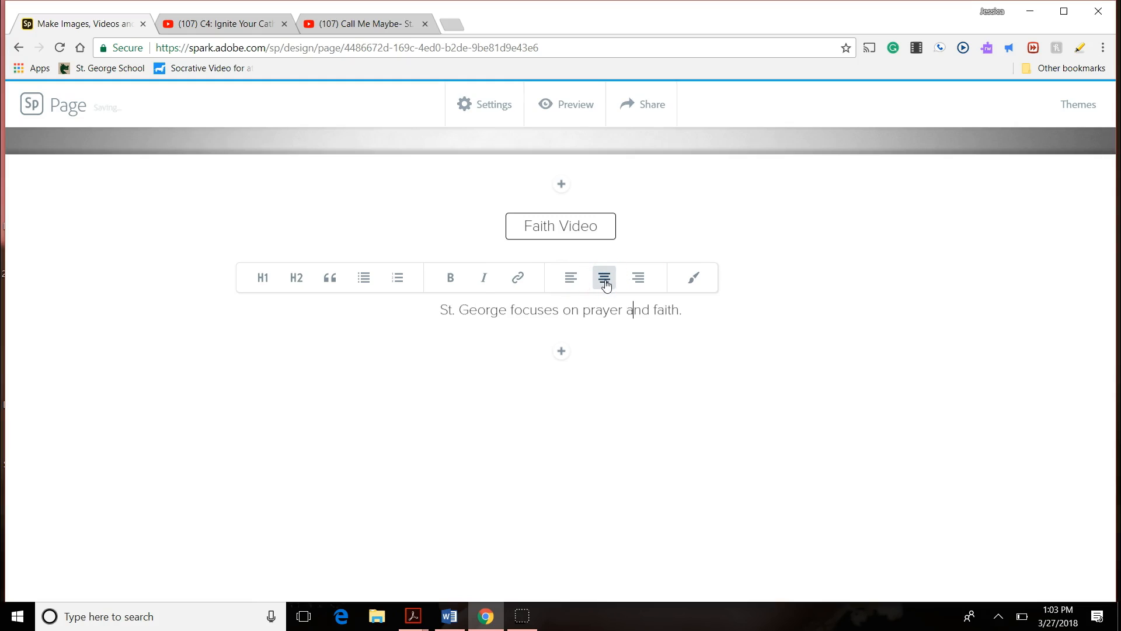
click(658, 375)
click(638, 375)
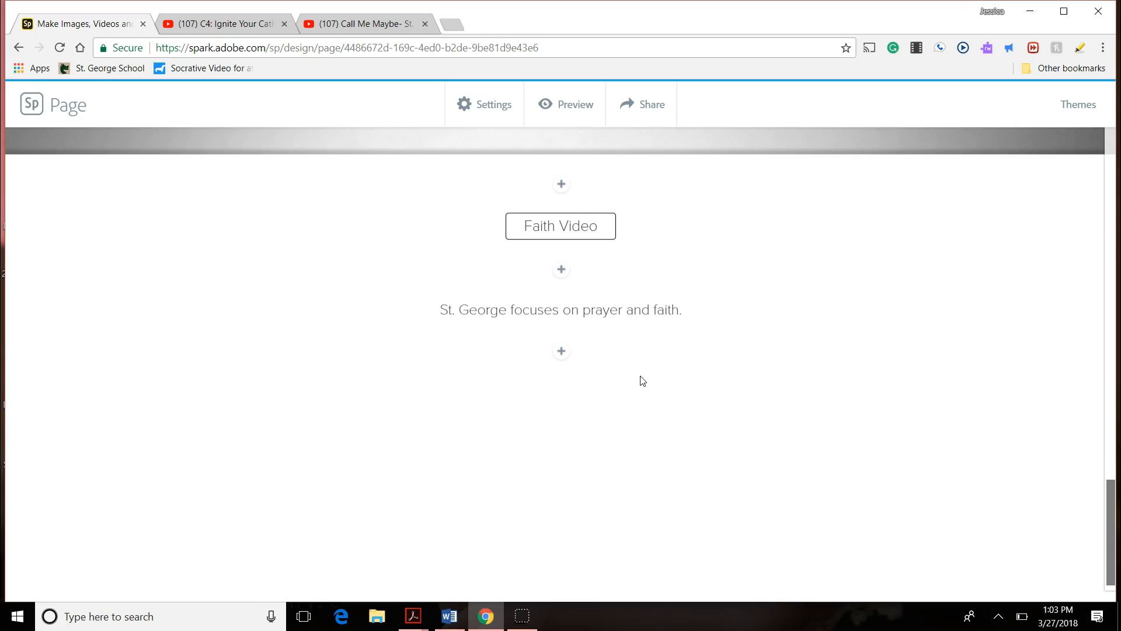
Add a glideshow below the text with the black-and-white crucifix photo from the "God" results, and save it.
scroll(642, 381, up, 3)
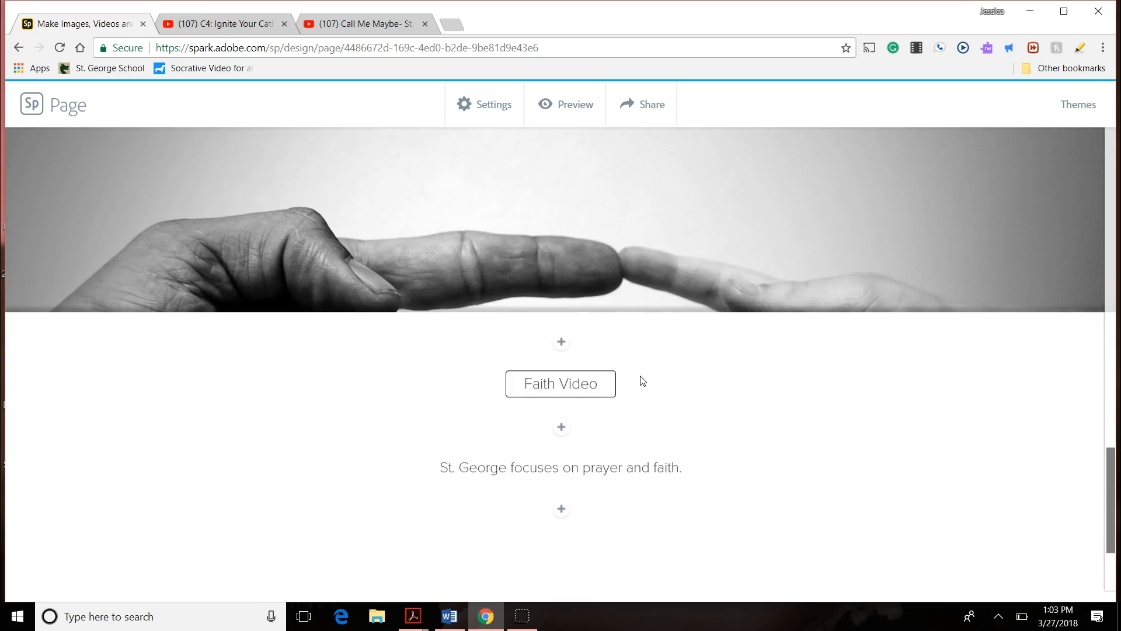
scroll(639, 381, down, 2)
click(597, 383)
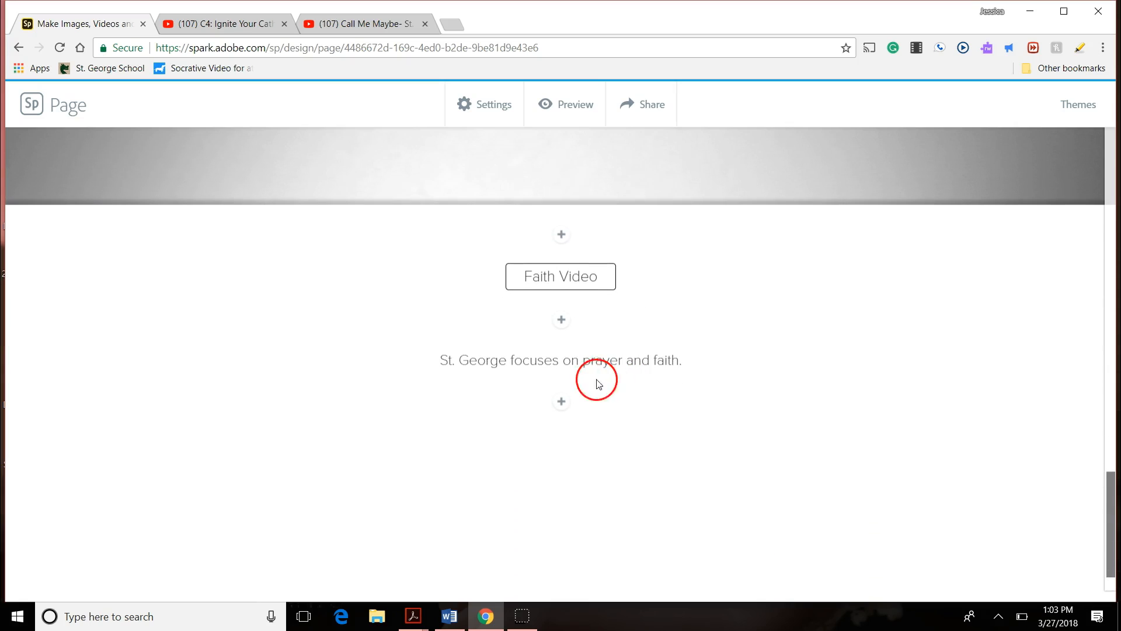
click(563, 401)
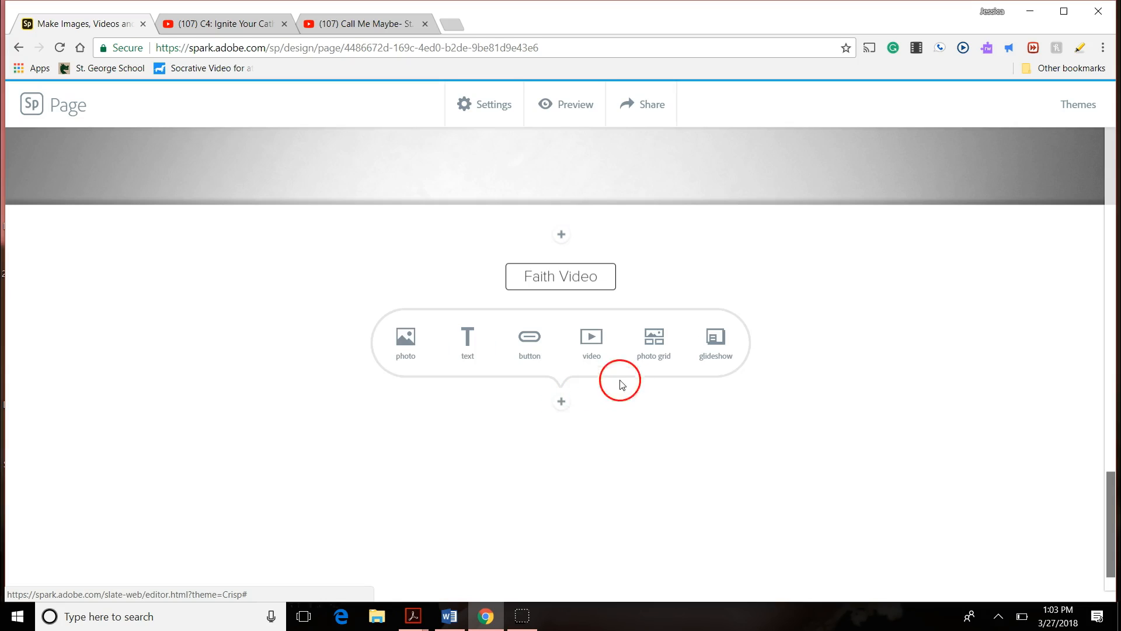
click(698, 363)
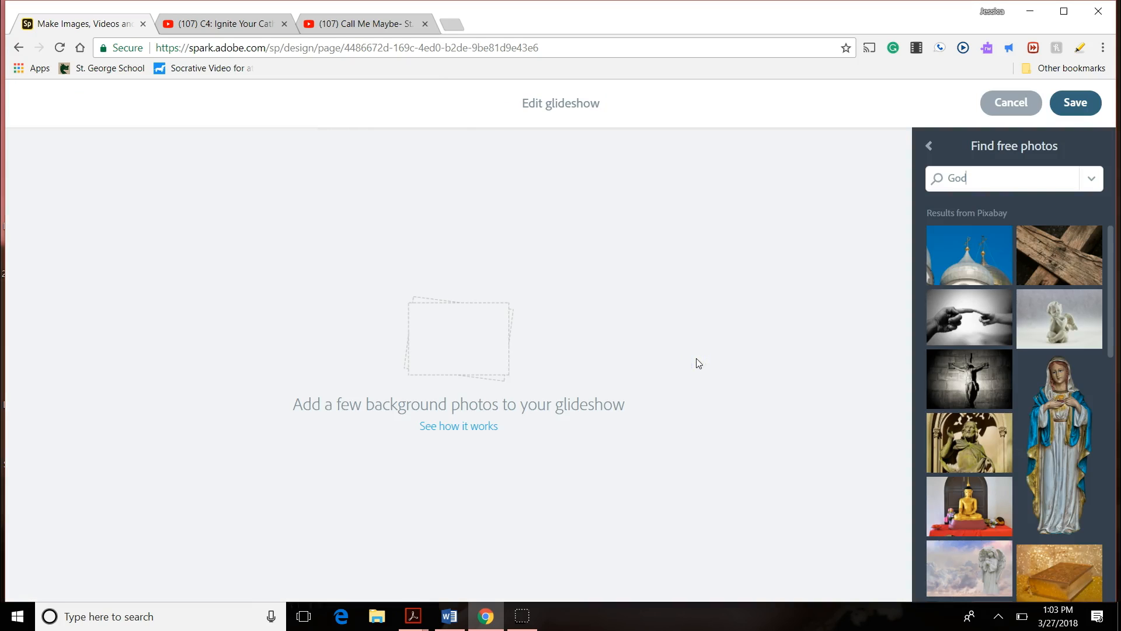
click(976, 392)
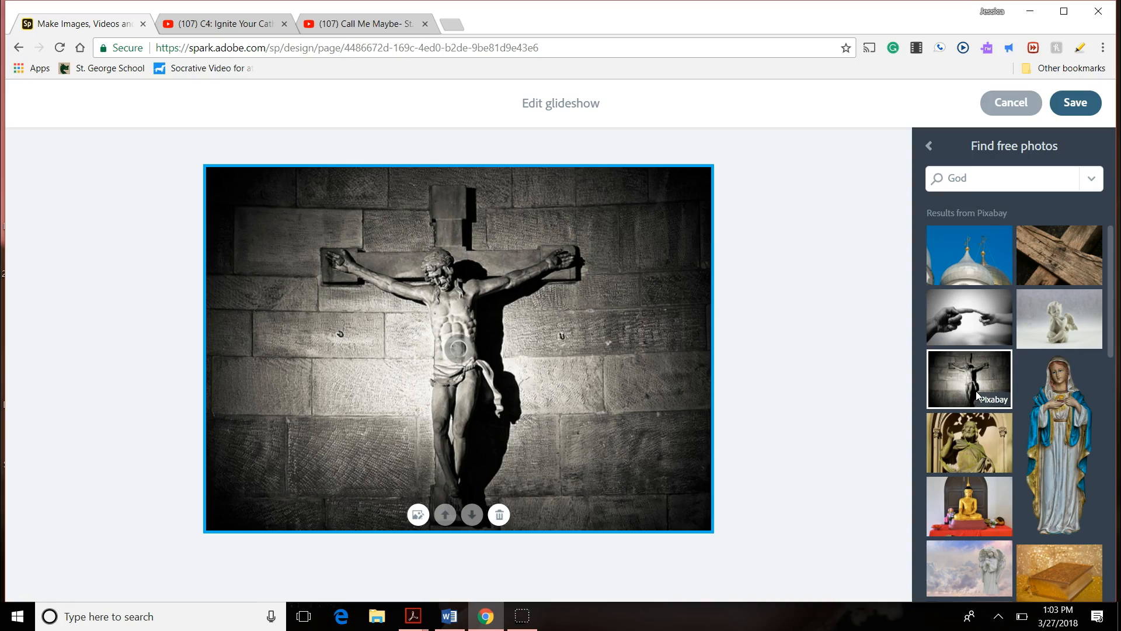
click(1075, 102)
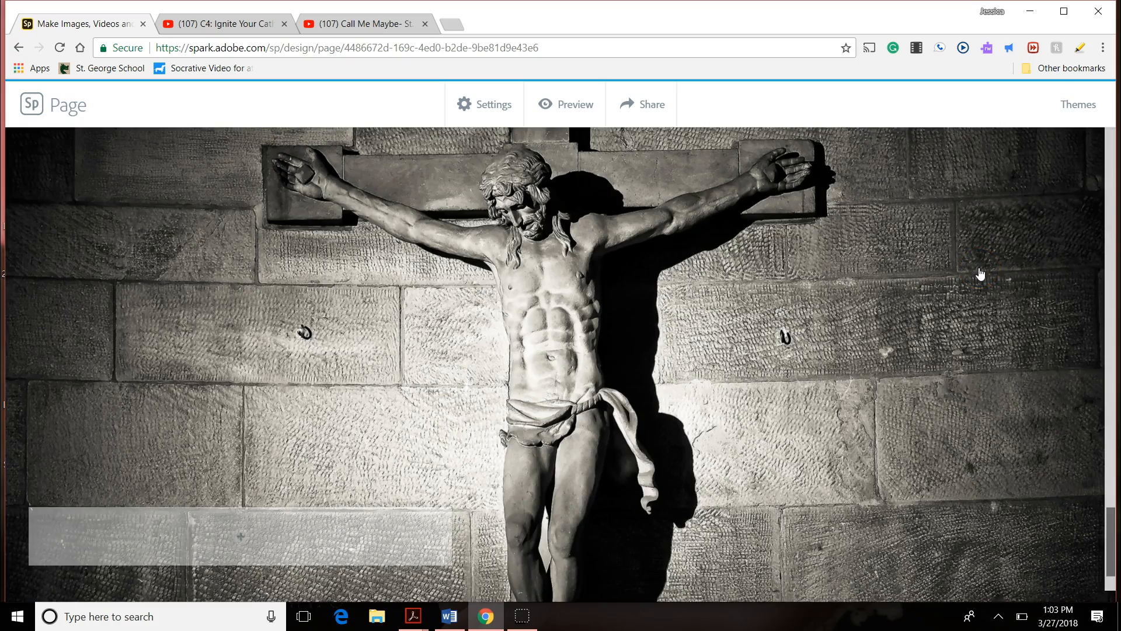
Review the page layout from the title through both glideshows, the button and the text.
scroll(980, 273, up, 5)
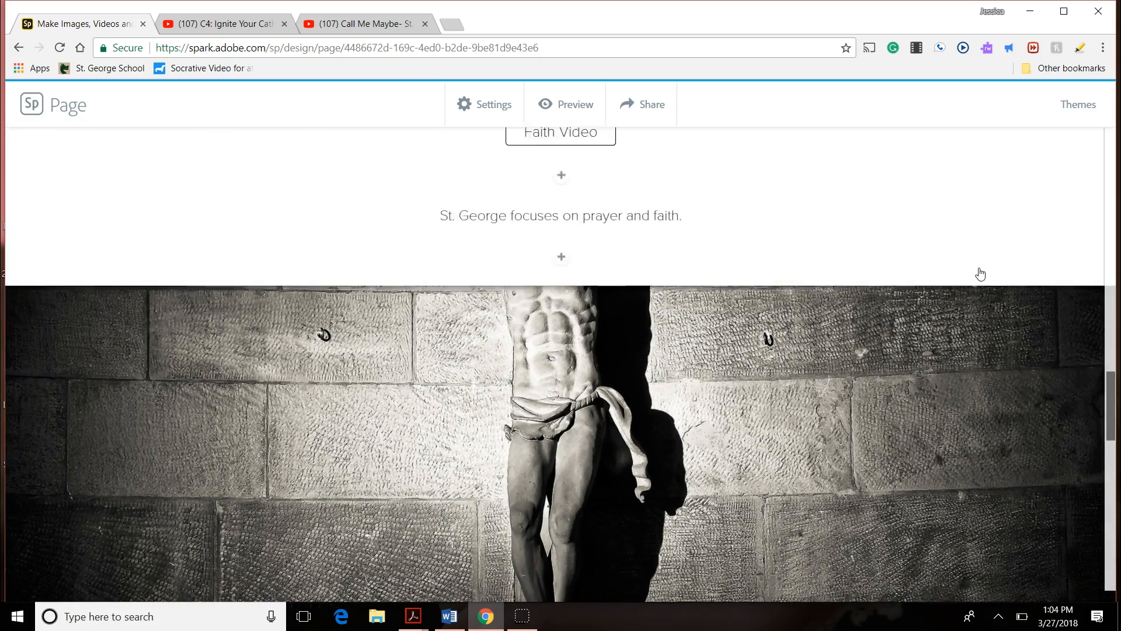
scroll(980, 274, up, 5)
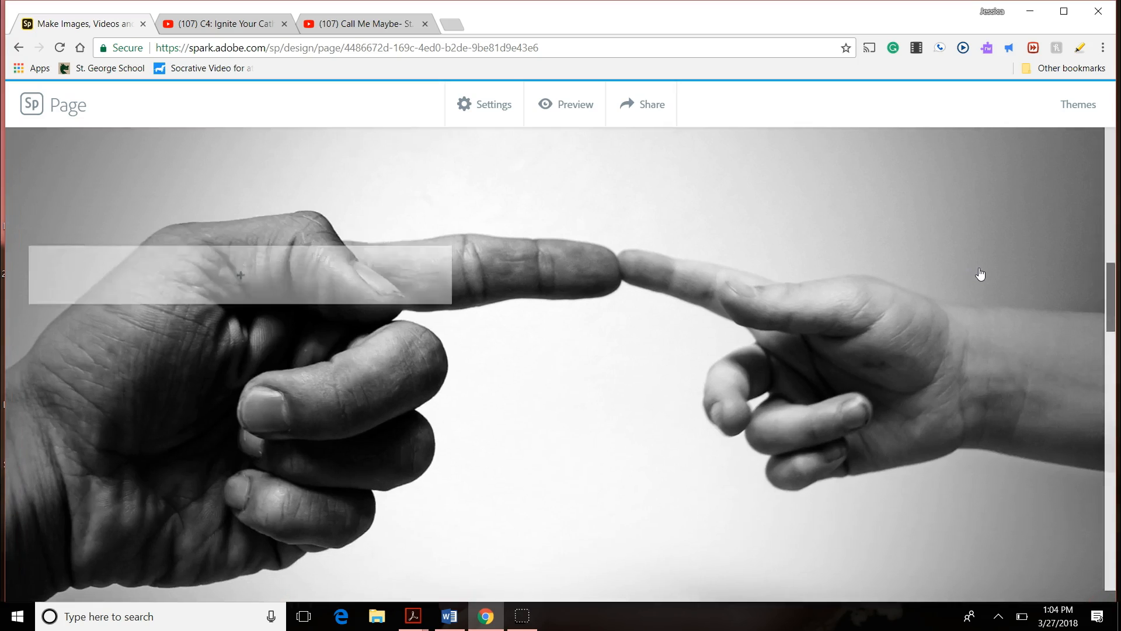
scroll(981, 274, up, 5)
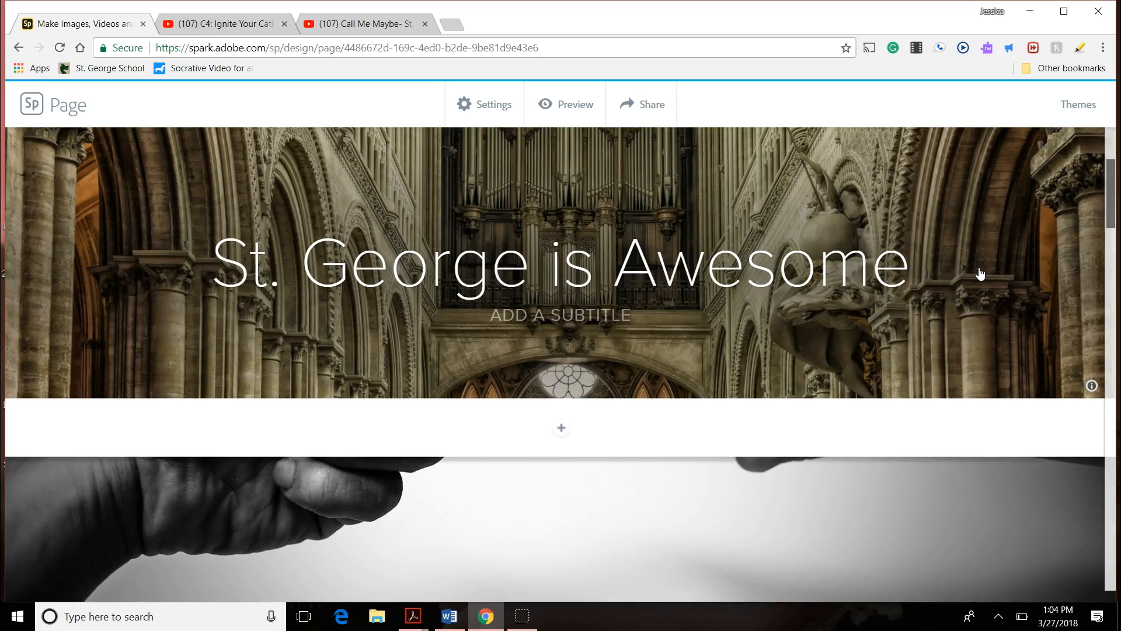
scroll(980, 274, up, 1)
scroll(980, 274, down, 3)
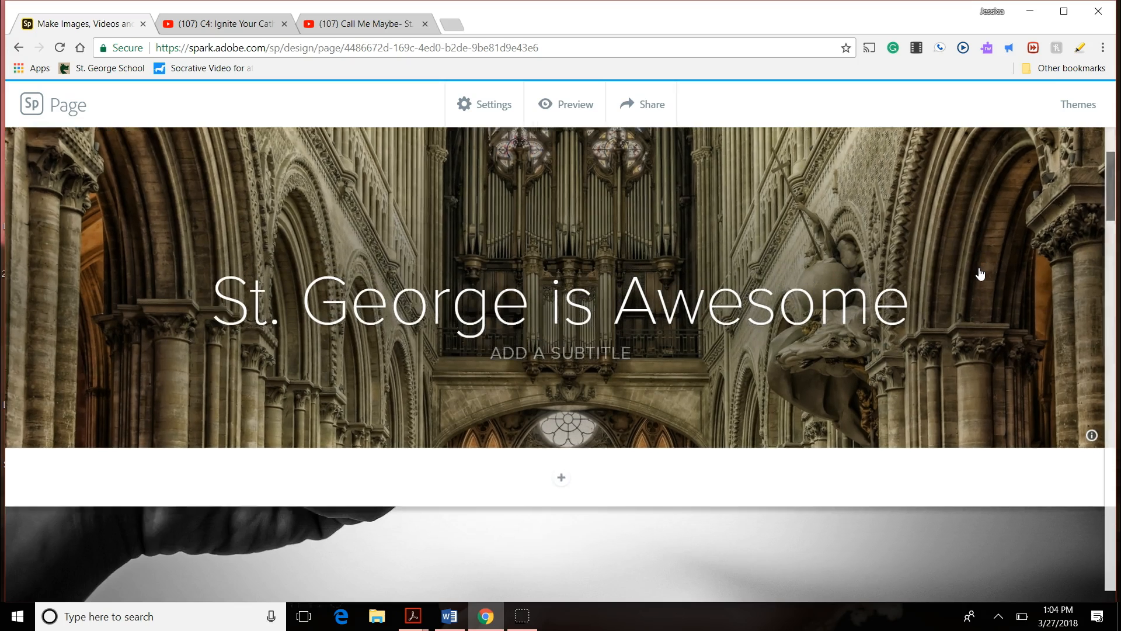
scroll(980, 274, down, 4)
click(980, 268)
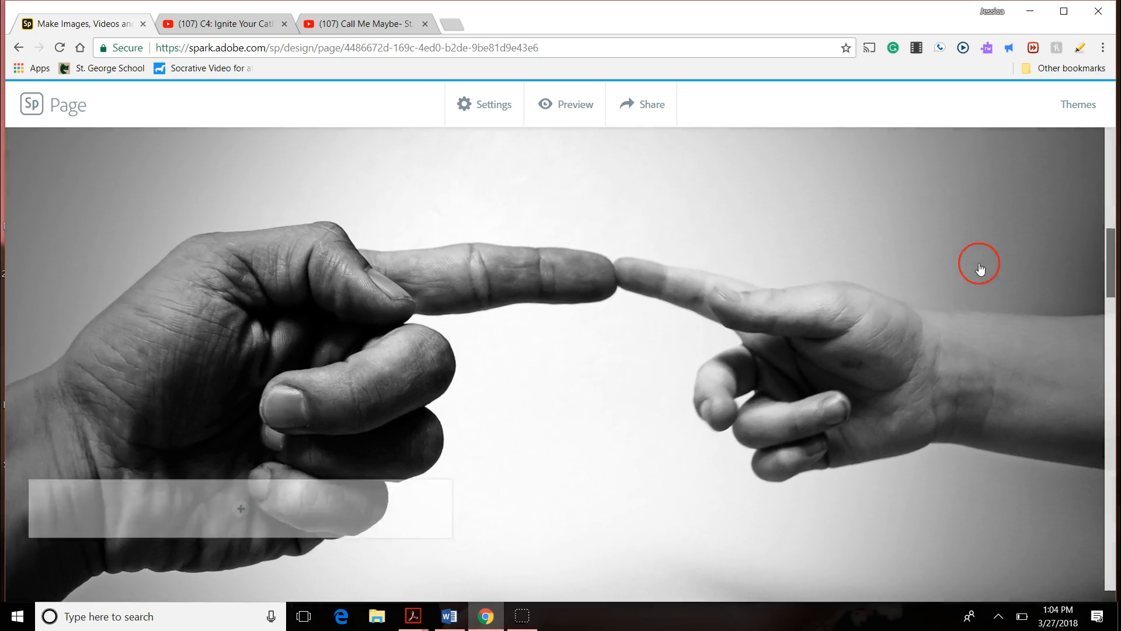
scroll(981, 269, down, 2)
scroll(980, 269, down, 5)
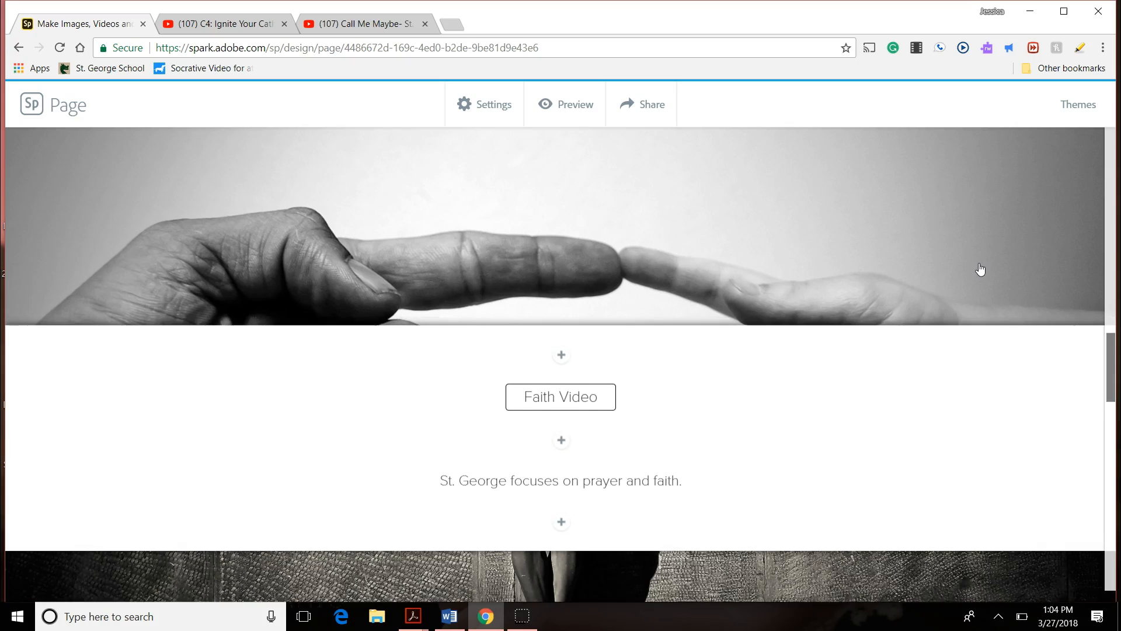
scroll(980, 269, down, 1)
scroll(980, 269, down, 2)
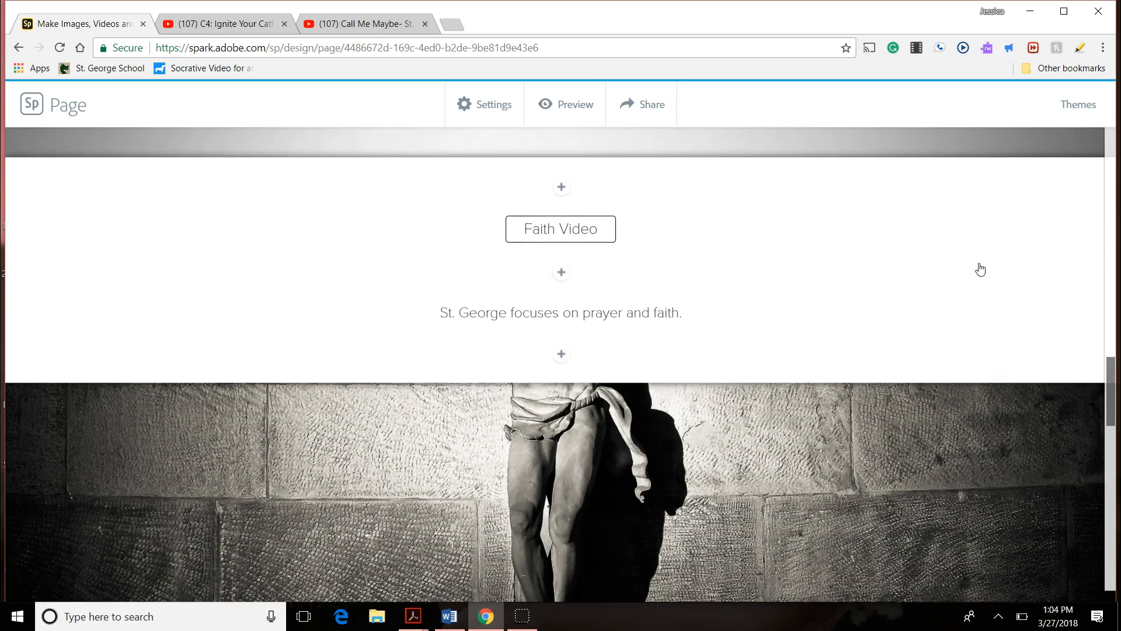
scroll(980, 270, down, 5)
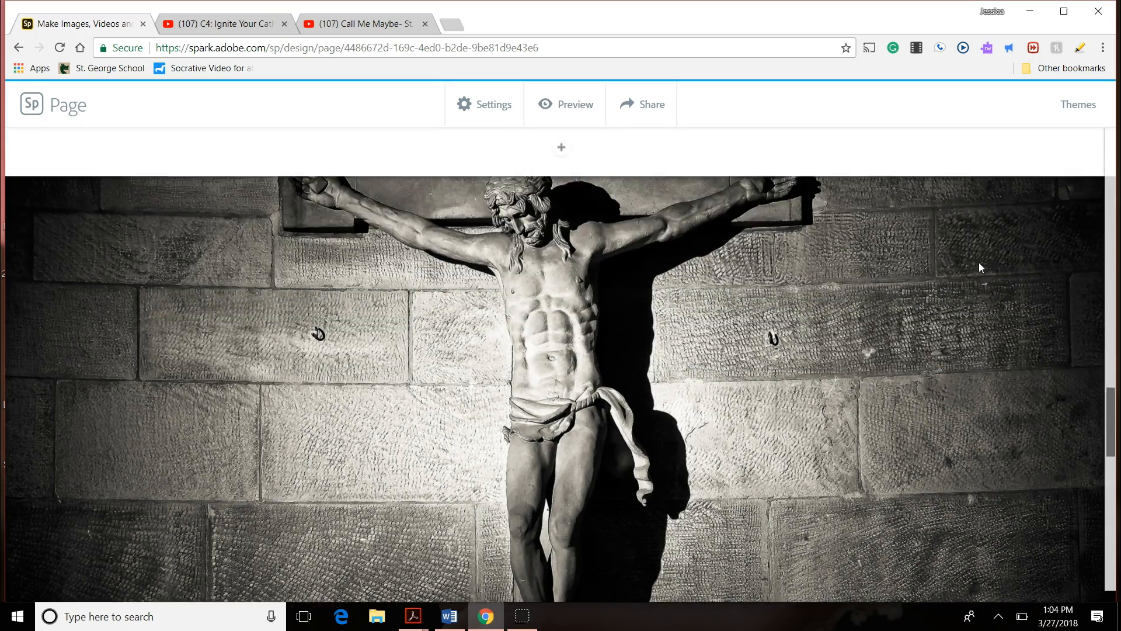
scroll(978, 261, down, 8)
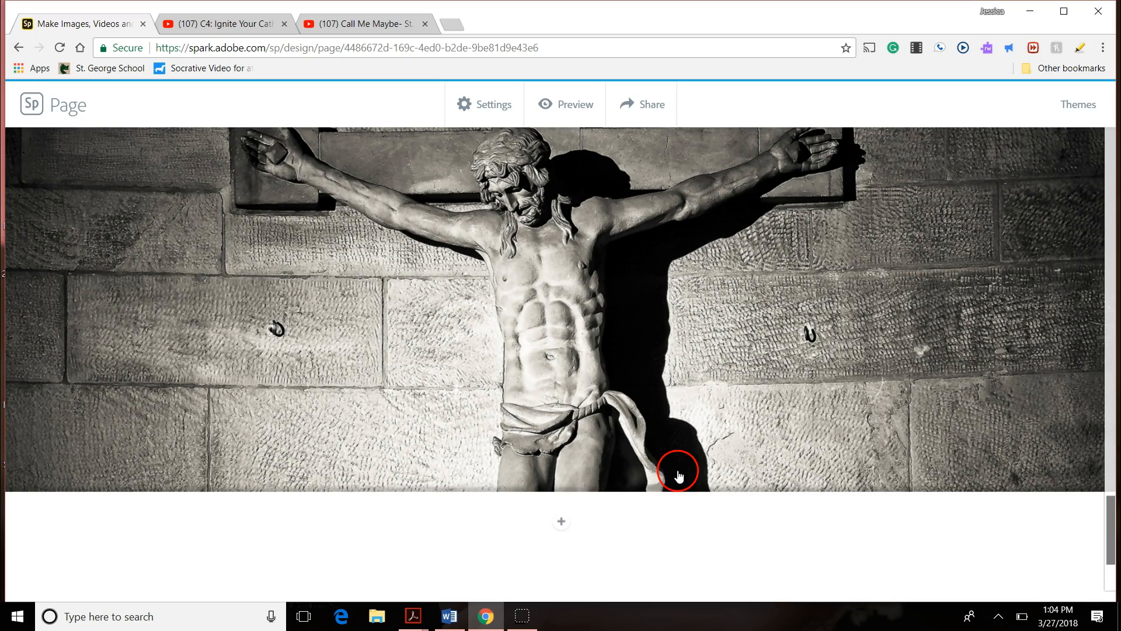
click(564, 518)
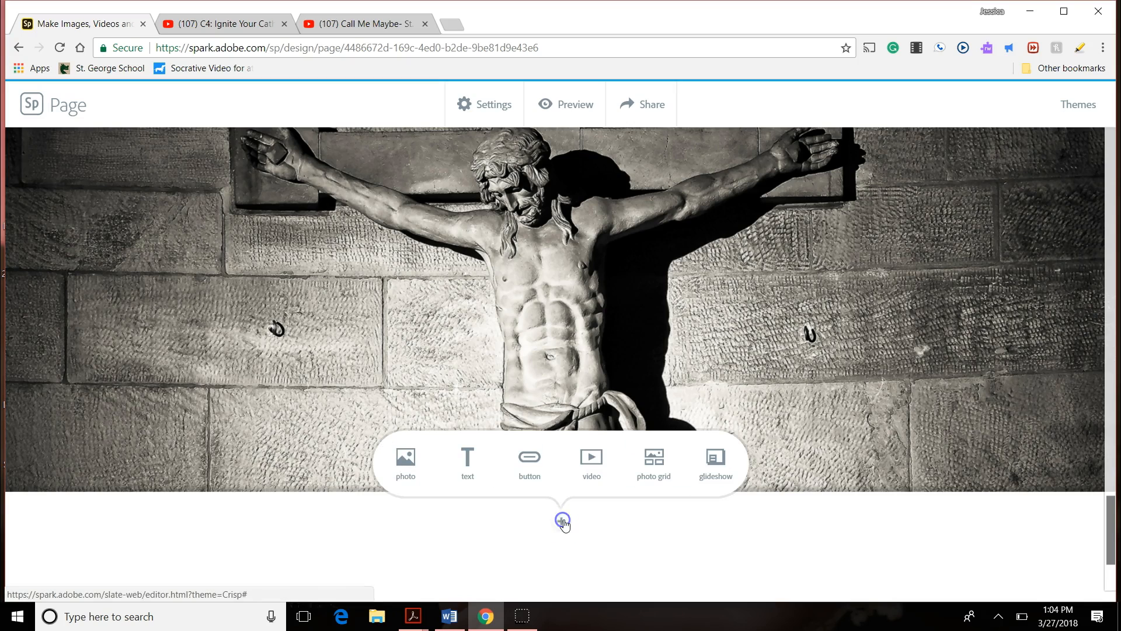
click(590, 480)
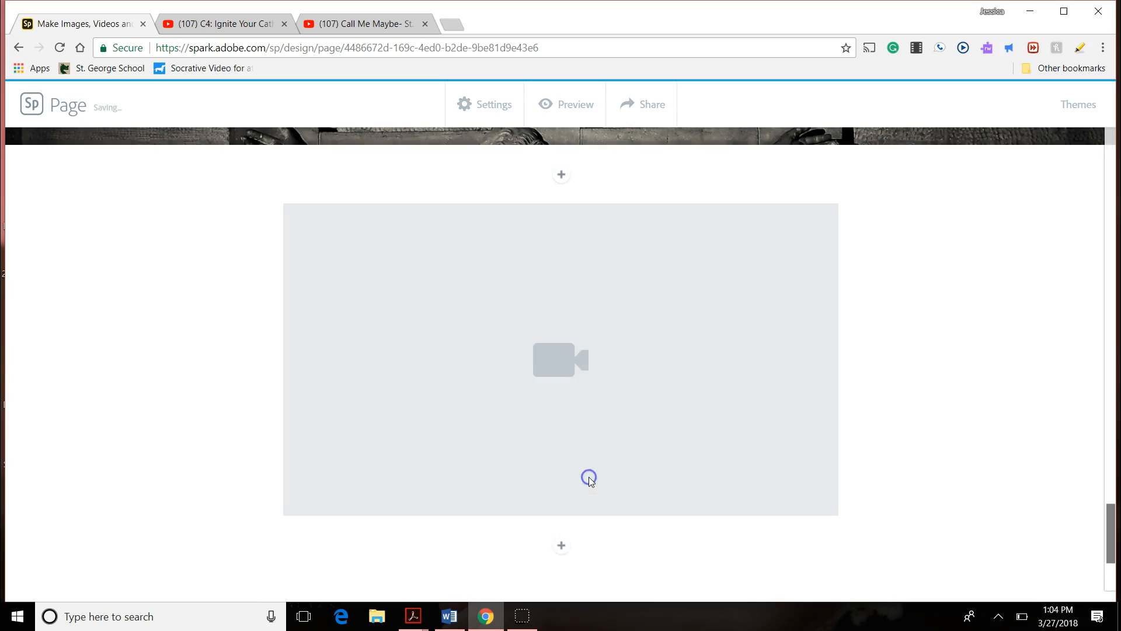
click(309, 90)
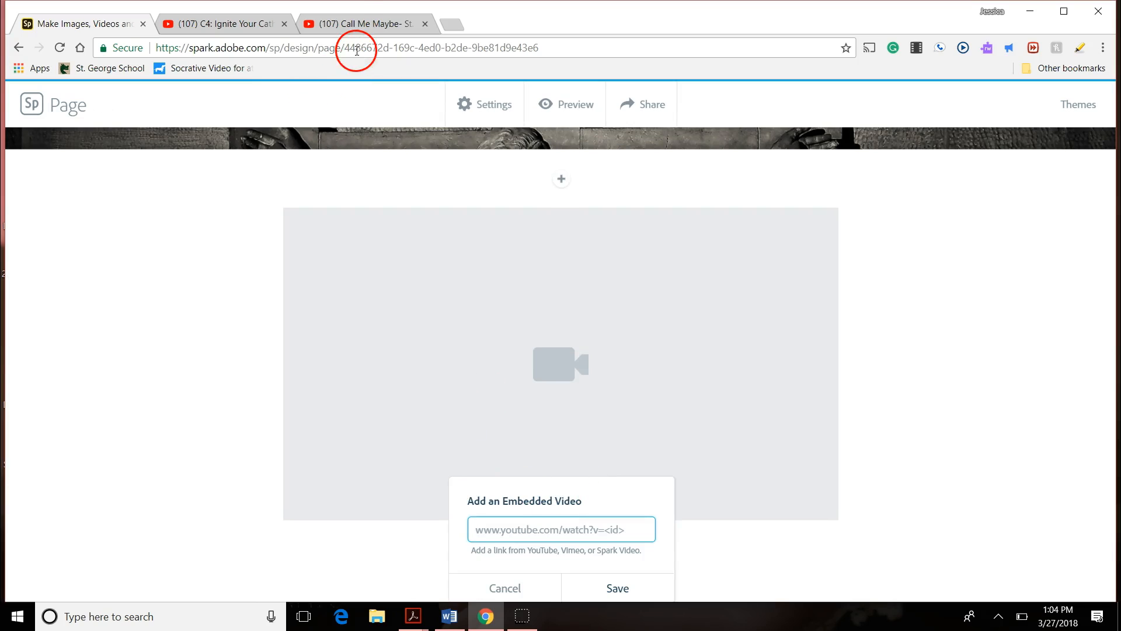
click(348, 25)
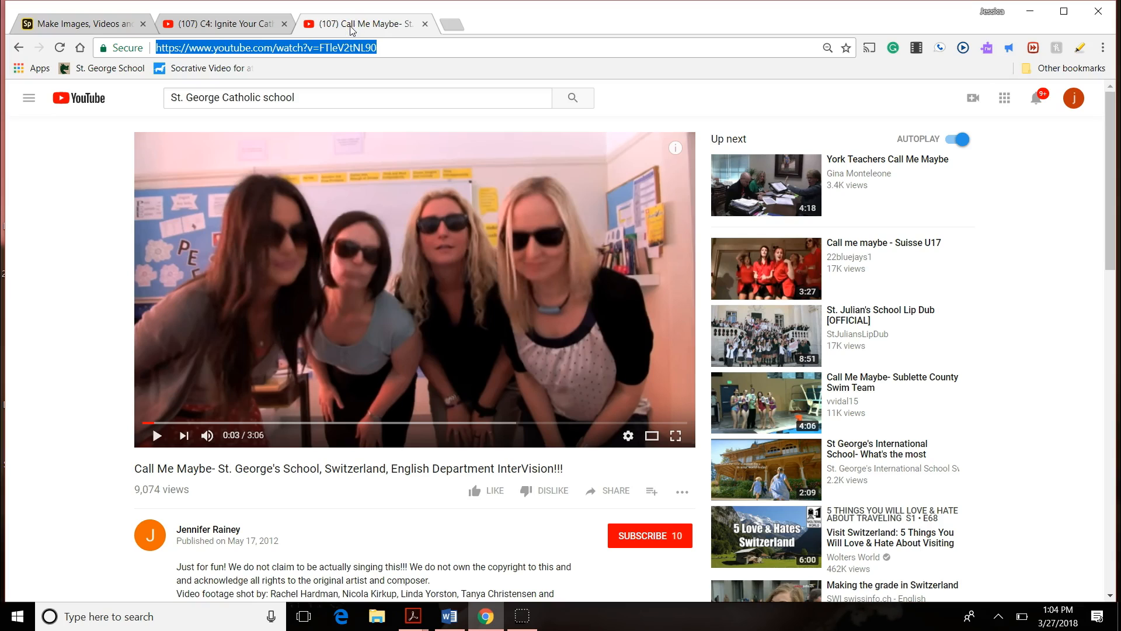
click(54, 22)
click(447, 388)
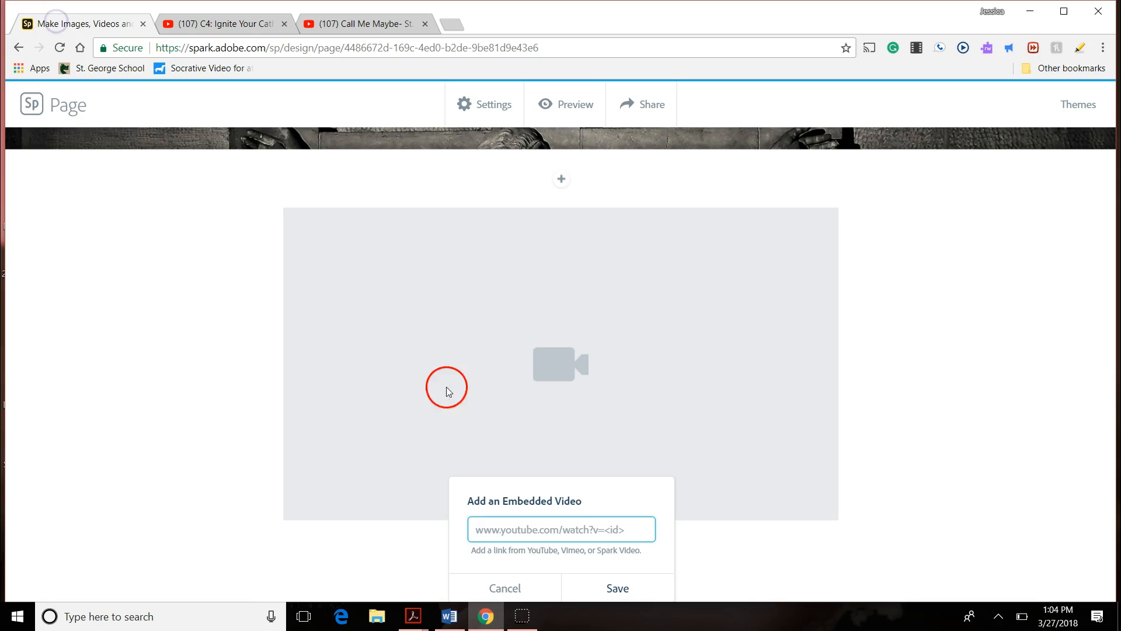
text(https://www.youtube.com/watch?v=FTleV2tNL90)
click(631, 584)
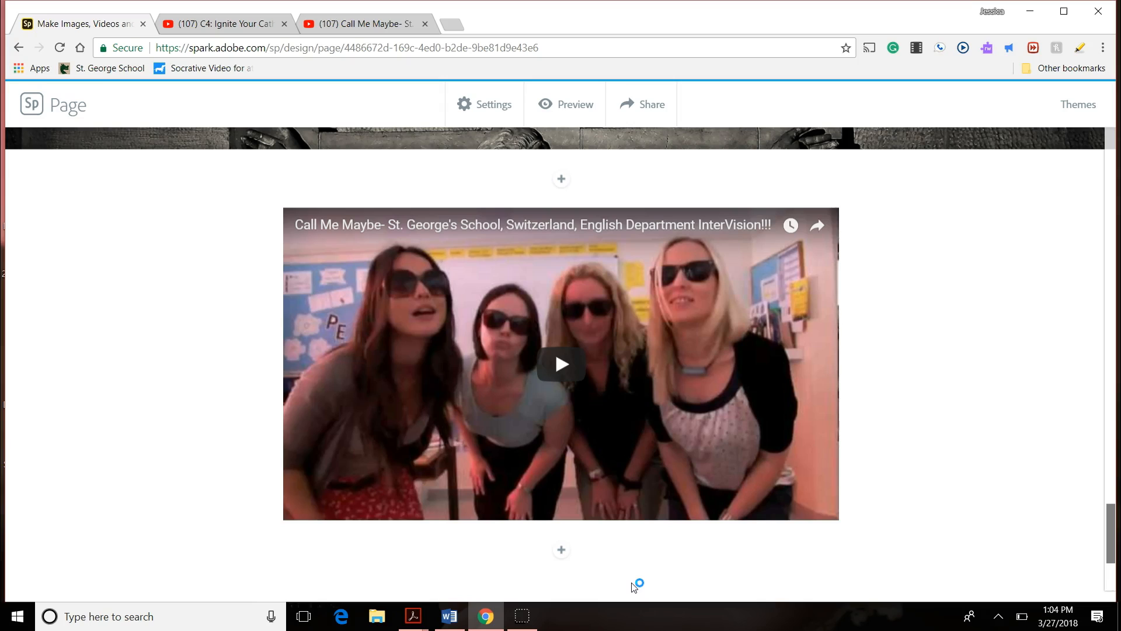
Add a glideshow below the embedded video with the mossy stone statue photo from the "God" results, and save it.
click(566, 553)
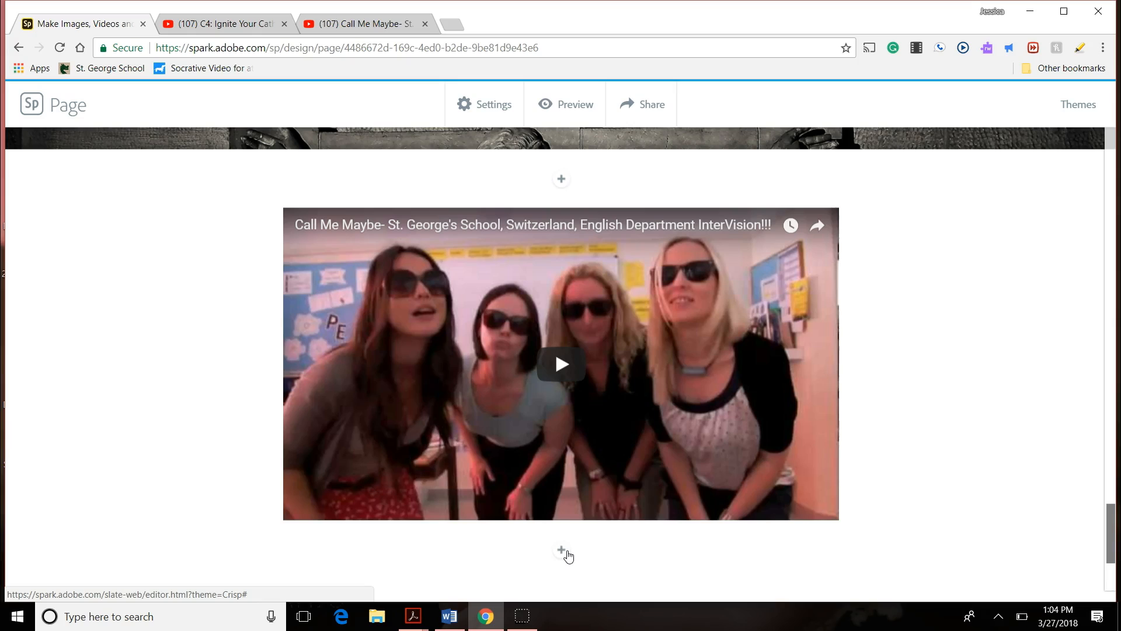
click(662, 525)
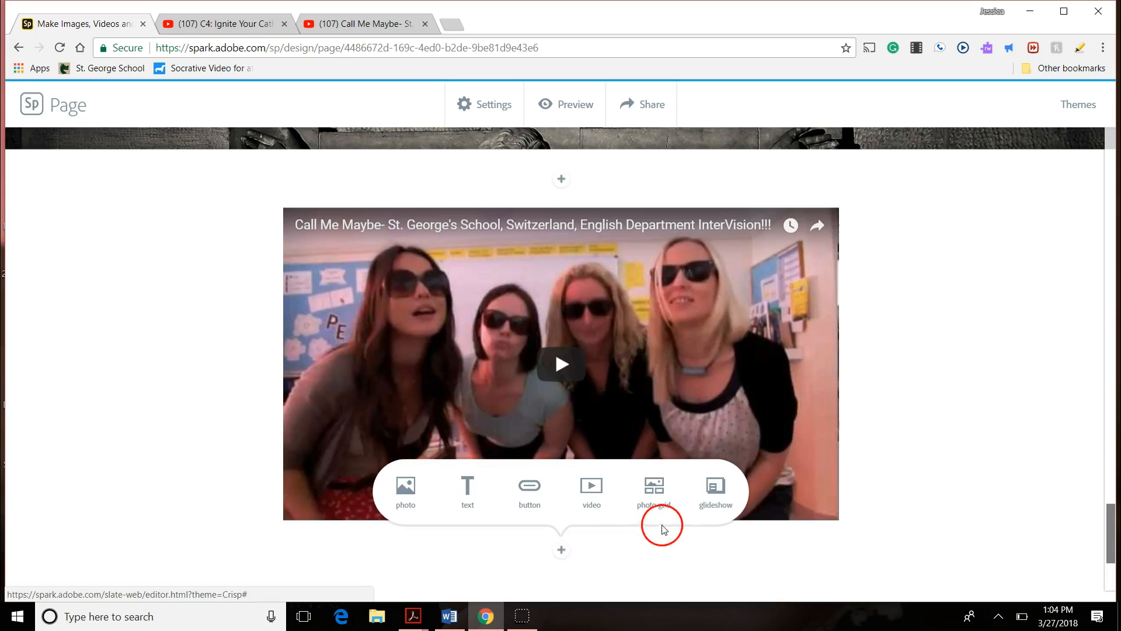
click(707, 512)
click(808, 515)
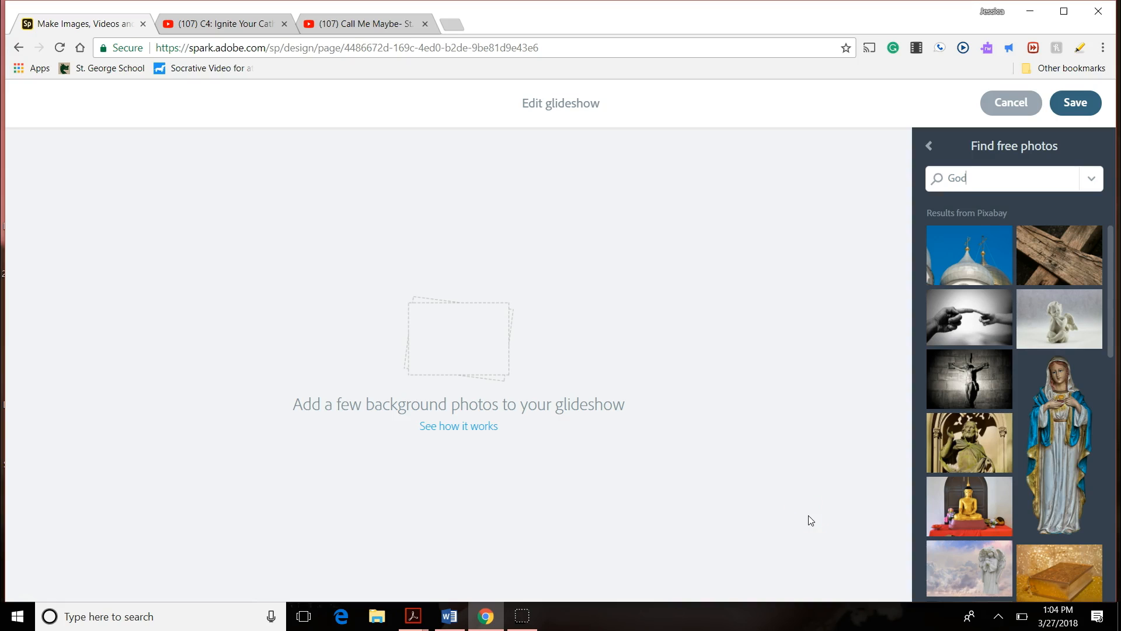
click(958, 451)
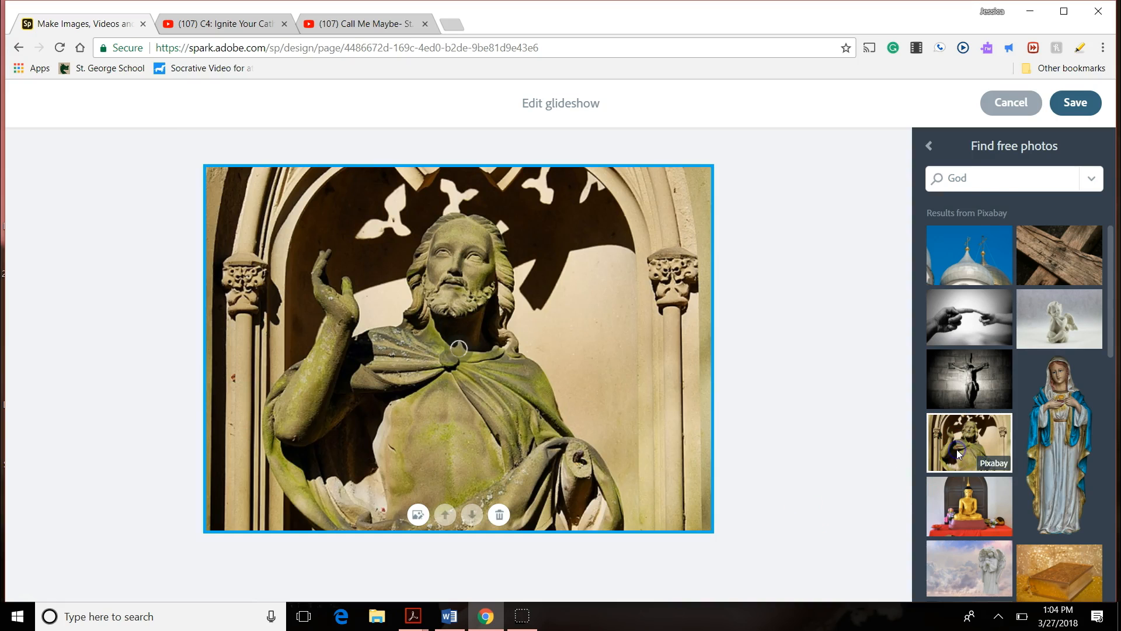
click(1074, 103)
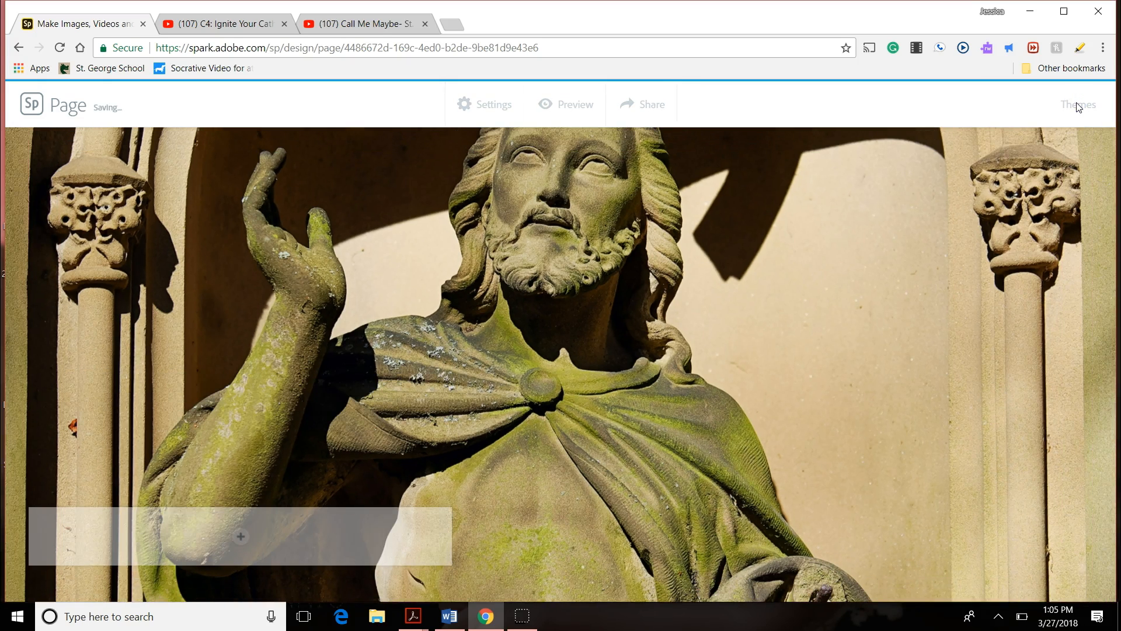
Insert the golden book photo from the "God" results into the content box of the statue glideshow.
click(828, 293)
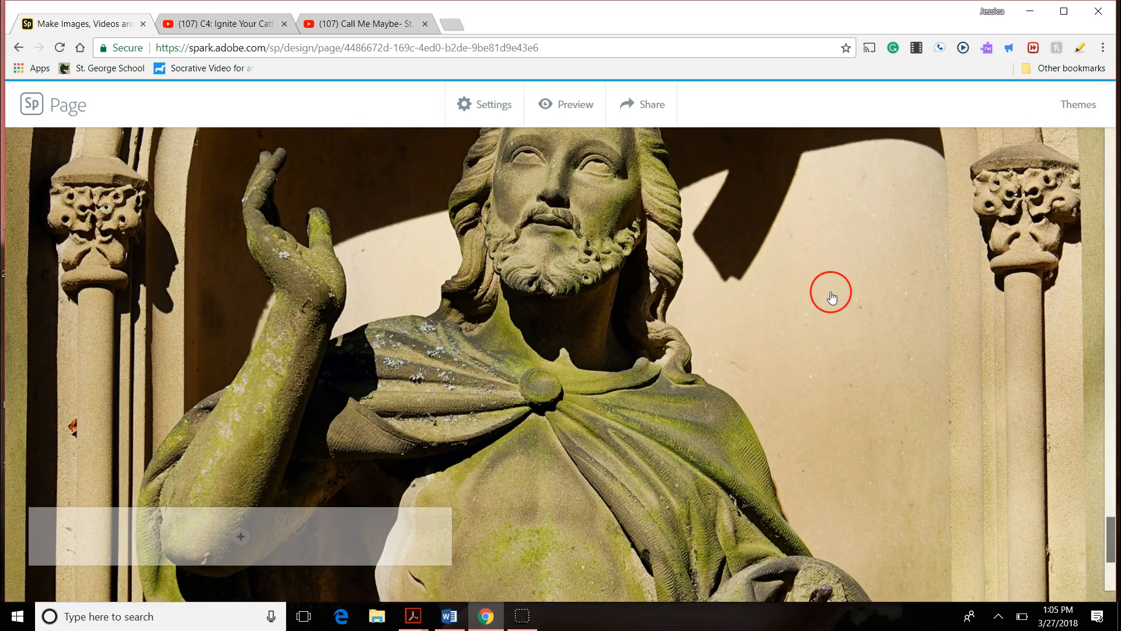
scroll(830, 295, up, 3)
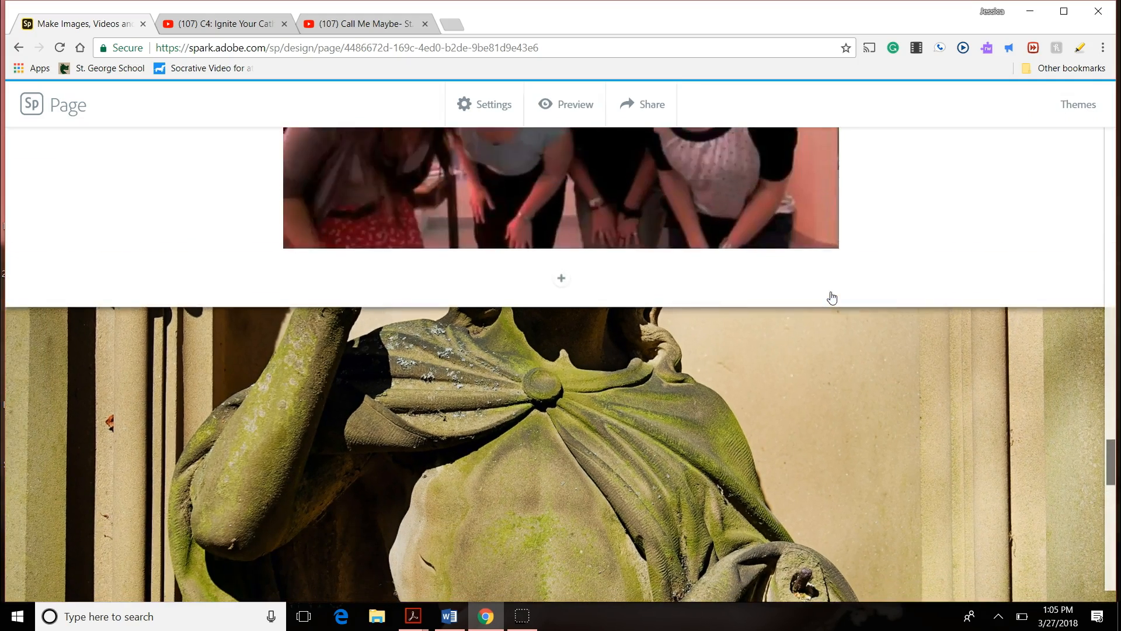
scroll(832, 298, down, 3)
scroll(832, 298, down, 2)
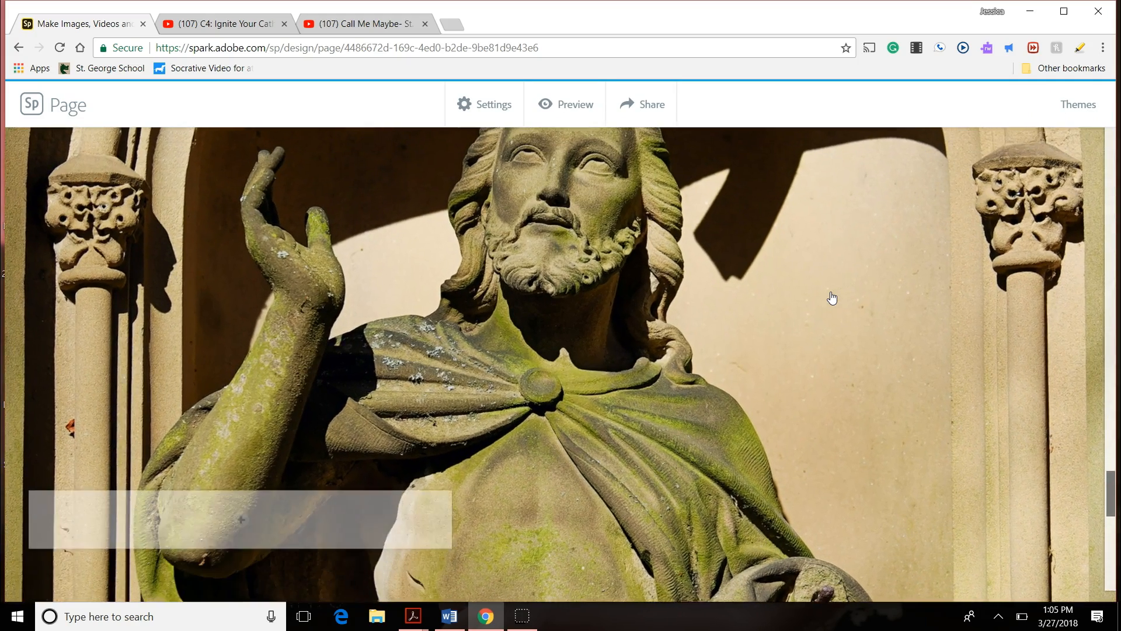
click(234, 501)
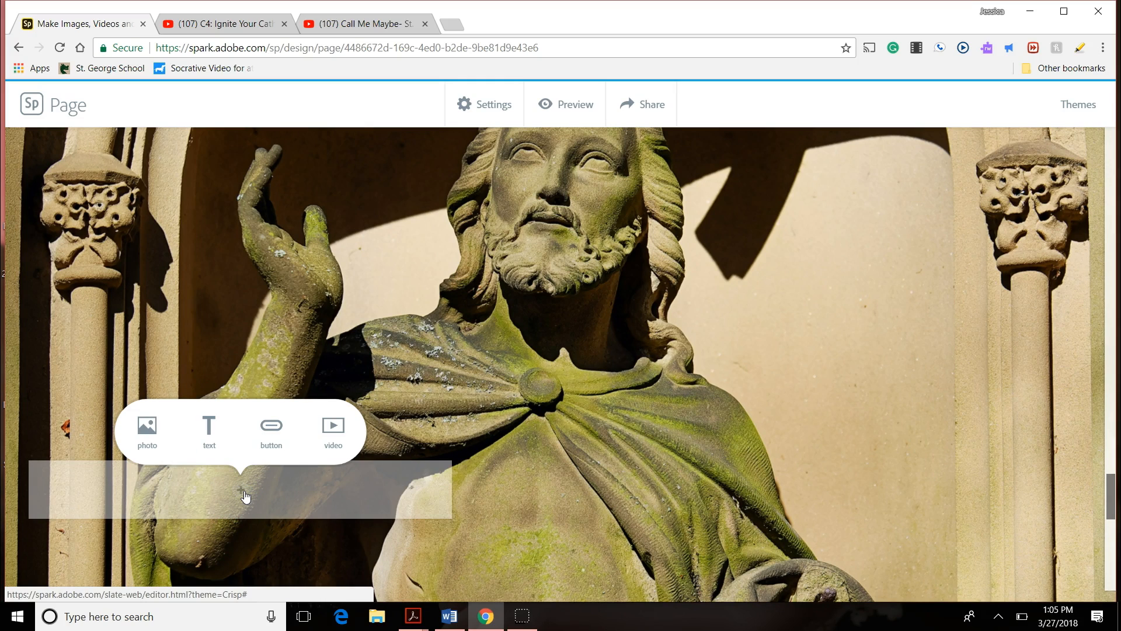
click(151, 429)
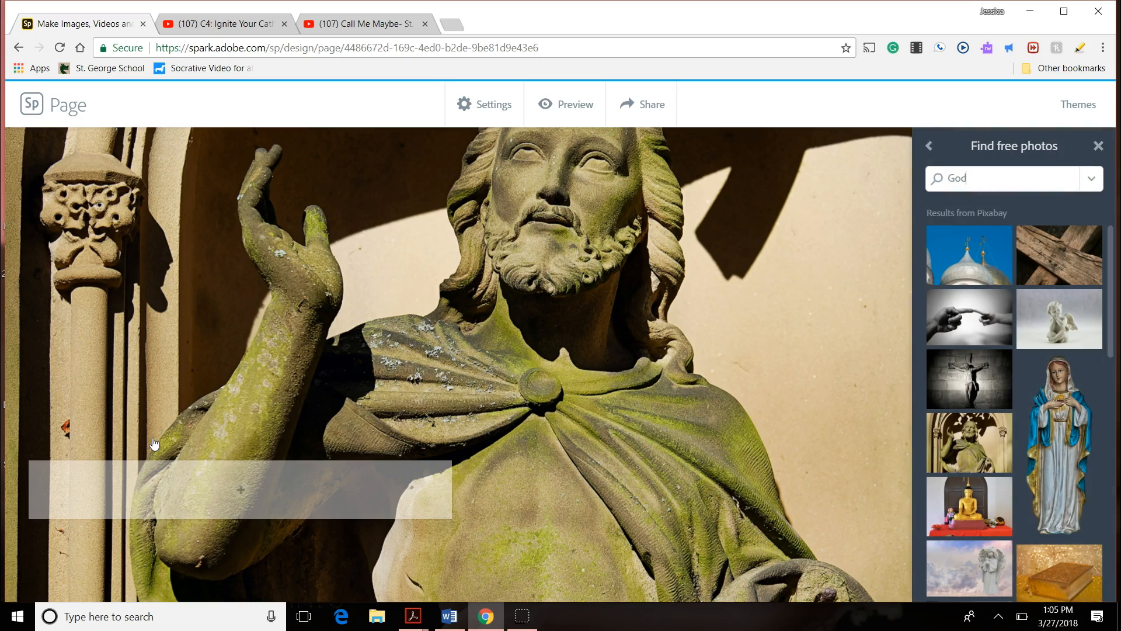
click(1037, 570)
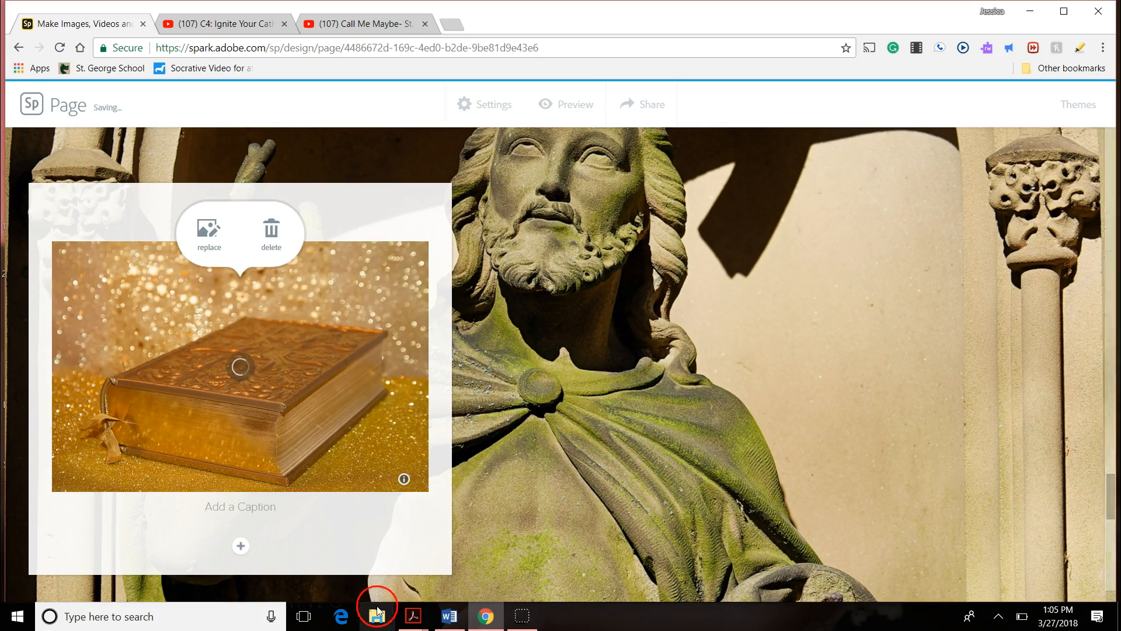
Caption the golden book photo "The bible helps guide our lives.".
click(244, 518)
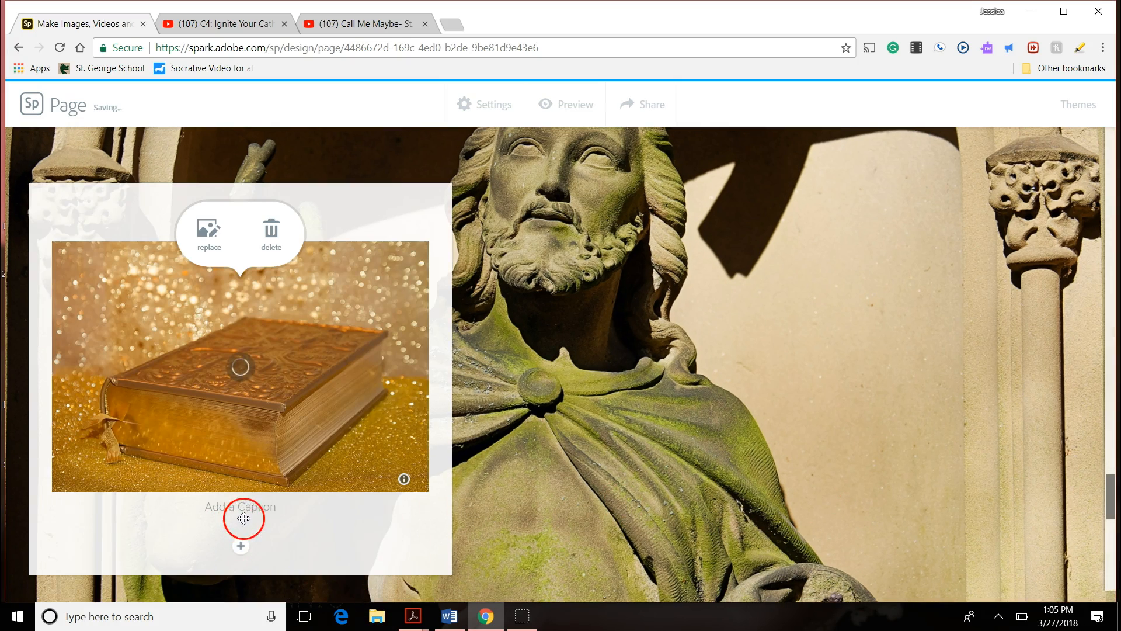
click(248, 513)
text(The bible helps guide )
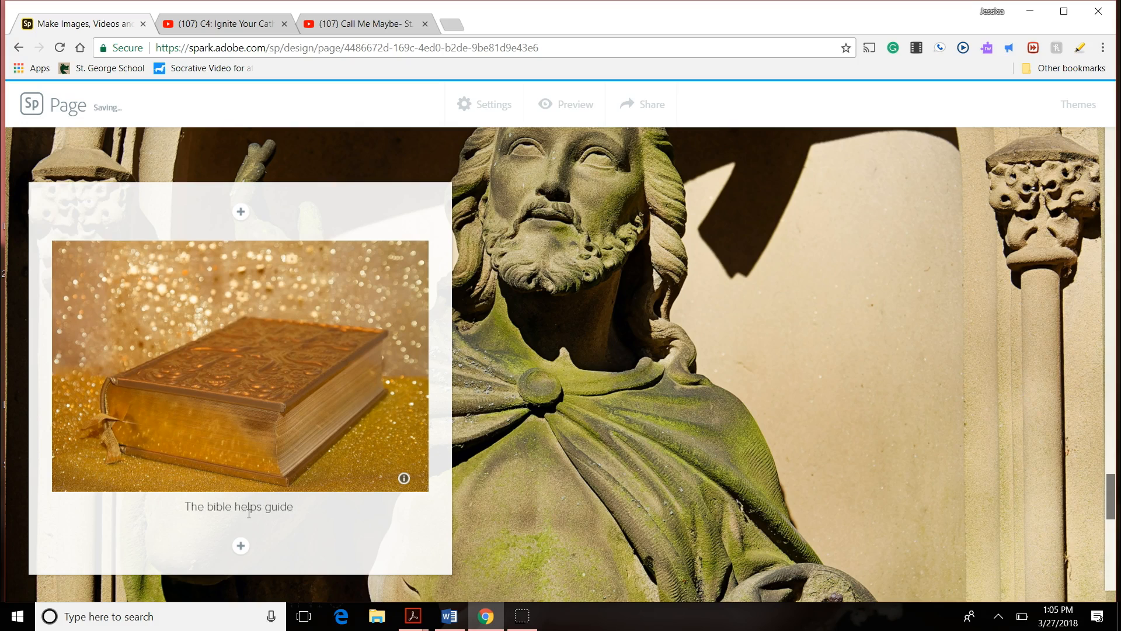
text(our lives.)
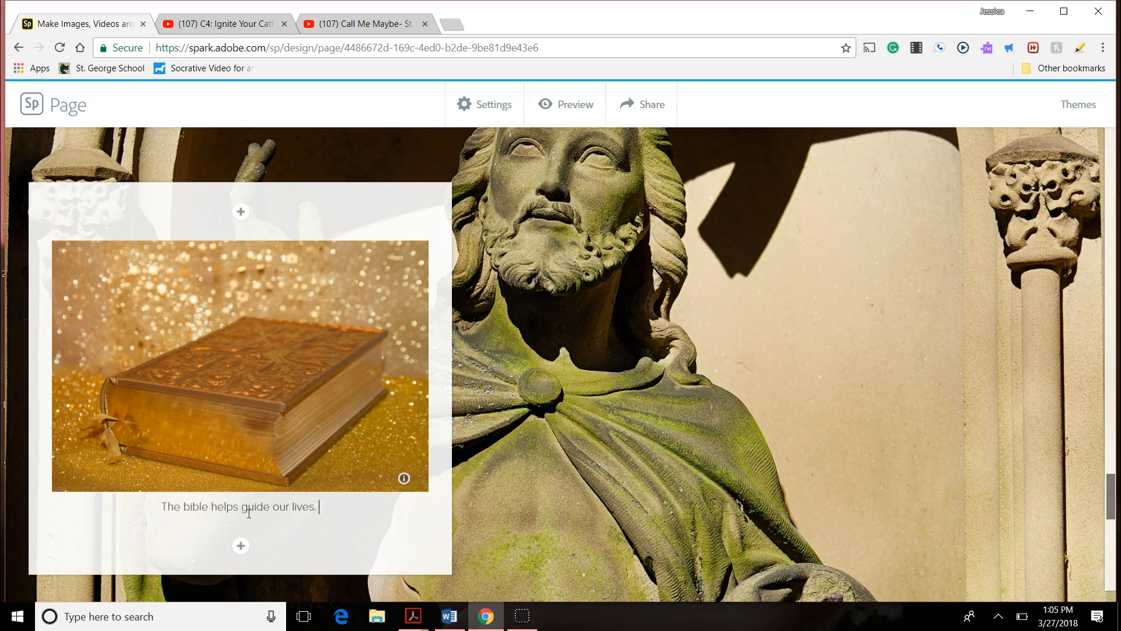
click(569, 509)
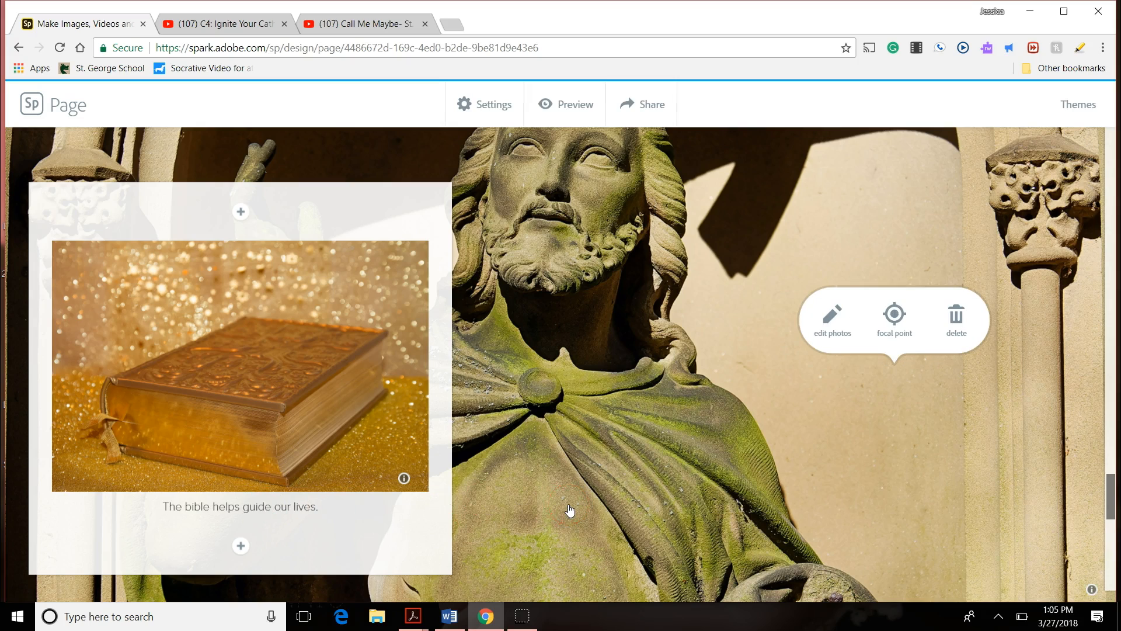
Start a photo grid below the statue glideshow, search free photos for "football" and add the diving Navy player photo.
scroll(291, 508, down, 4)
scroll(291, 507, down, 5)
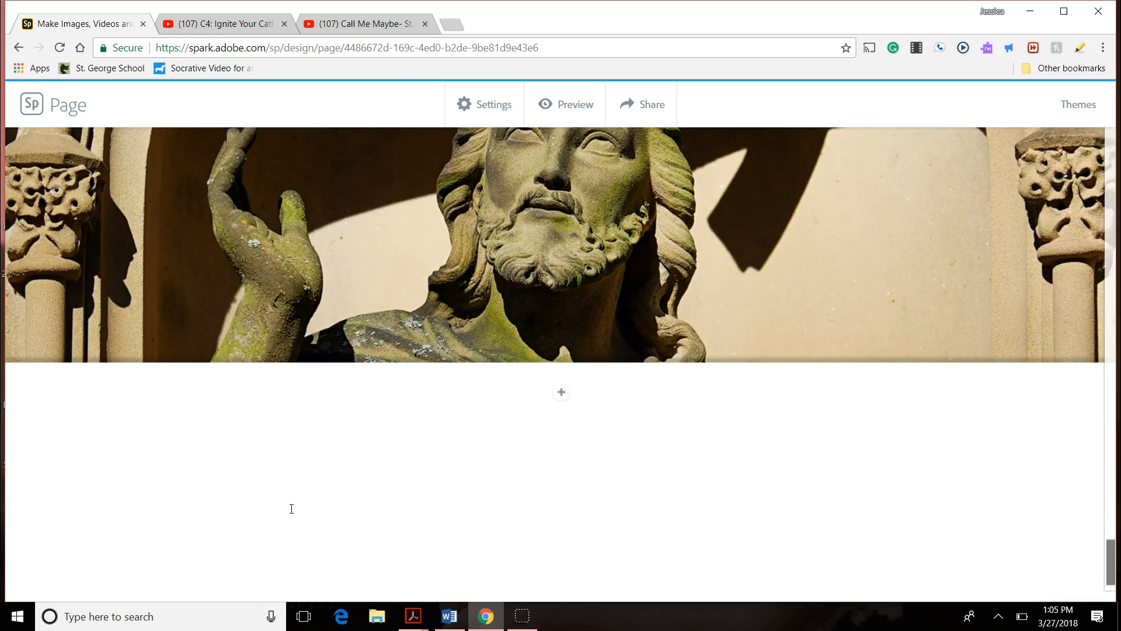
click(560, 401)
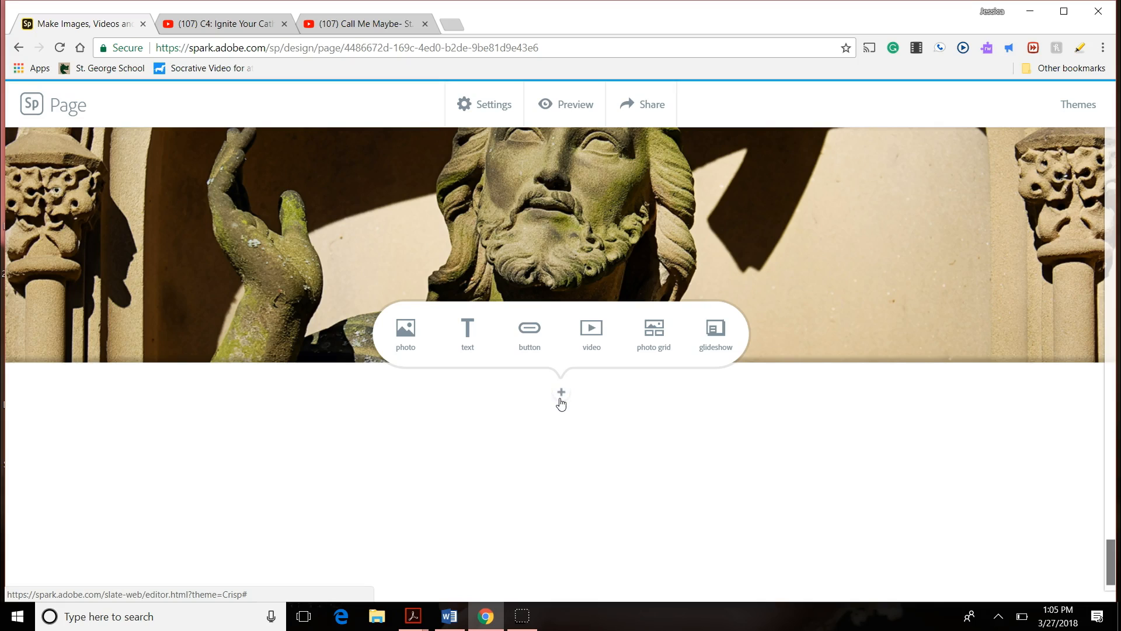
click(664, 354)
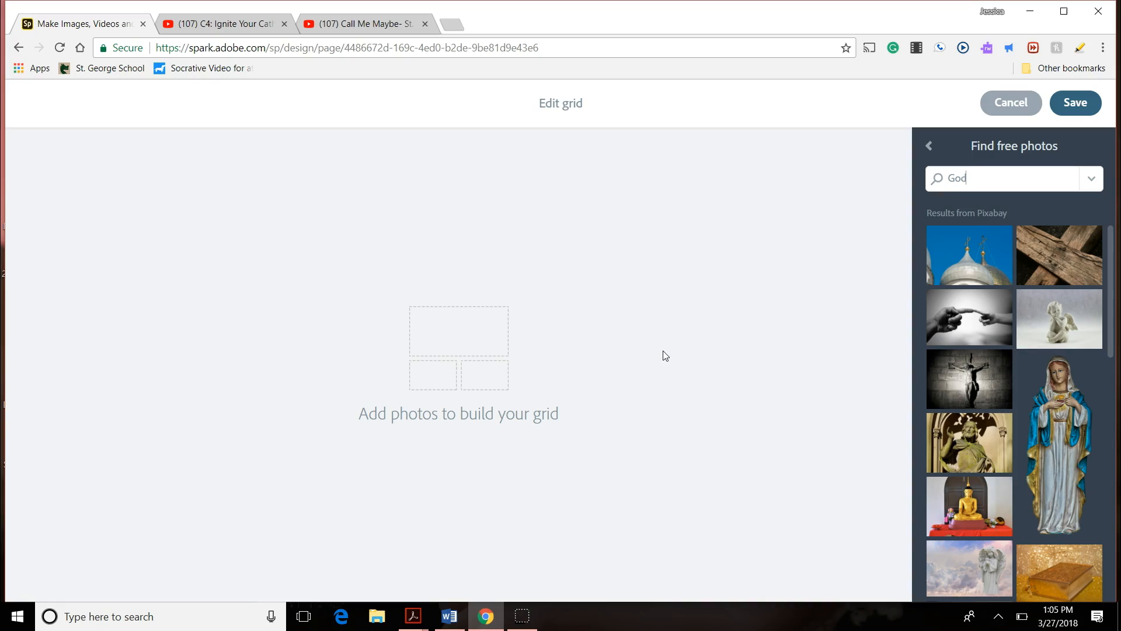
key(BackSpace)
text(football)
key(Return)
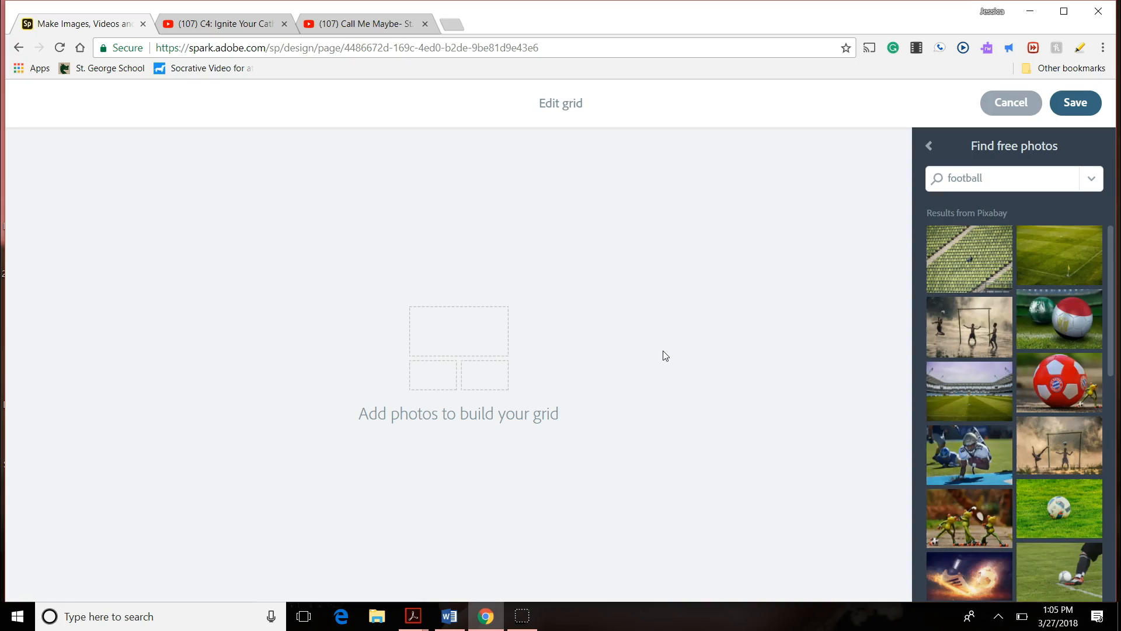
click(932, 438)
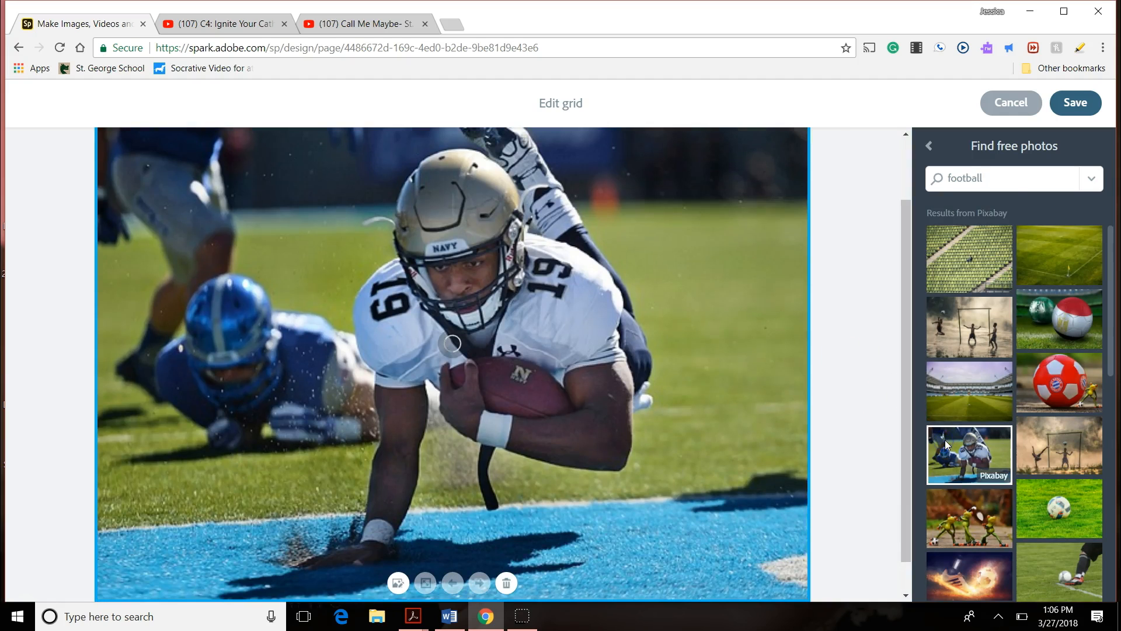
Search free photos for "basketball" and add the photo of the ball on the hoop's rim to the grid.
click(993, 175)
text(basketball)
key(Return)
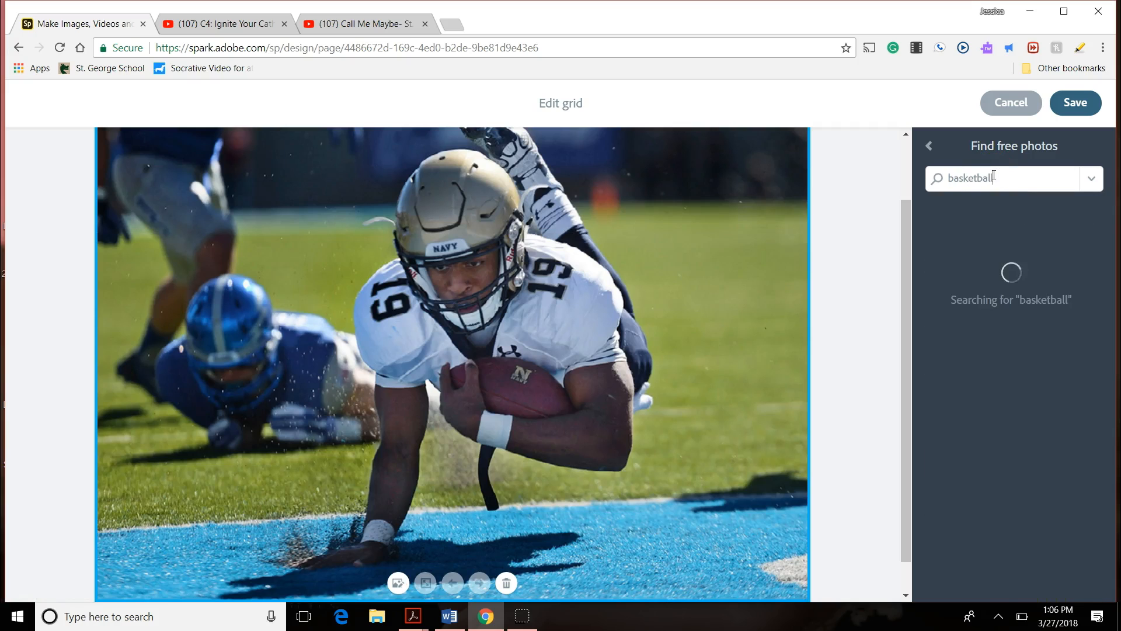
click(1101, 278)
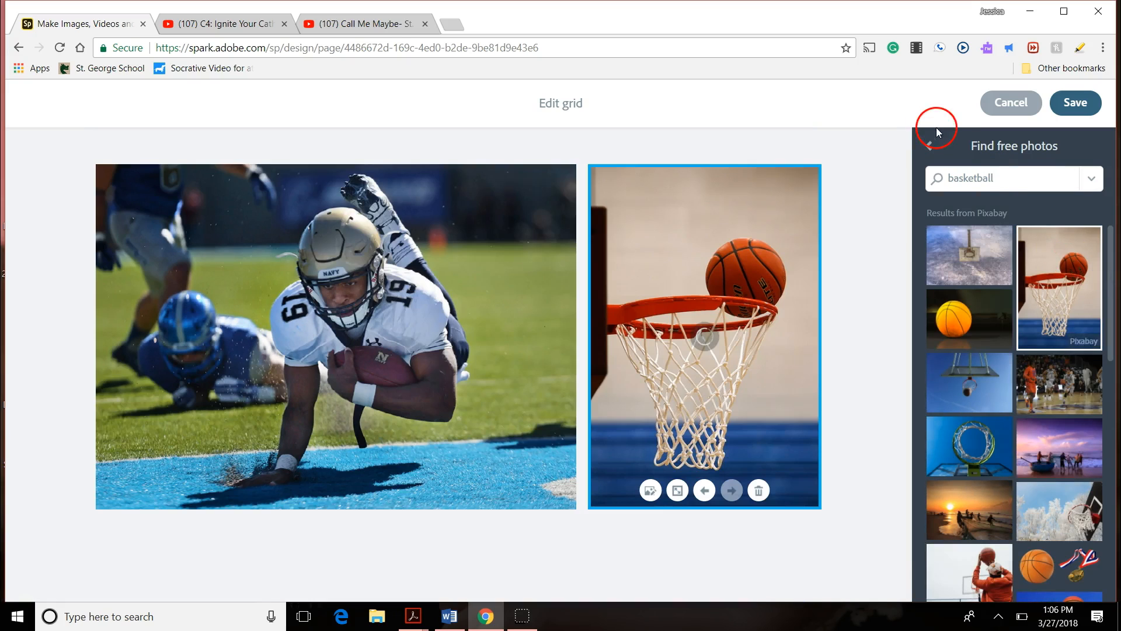
Search free photos for "dance", add the ribbon dancer photo to the grid, and save the grid.
click(980, 178)
text(danc)
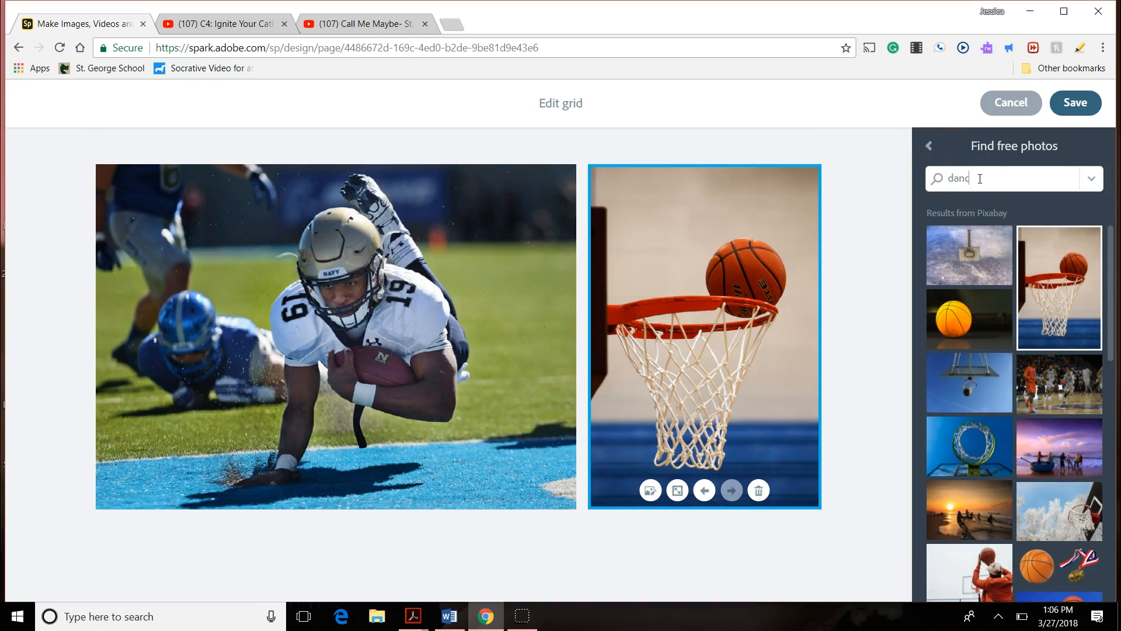
text(e)
key(Return)
click(1015, 408)
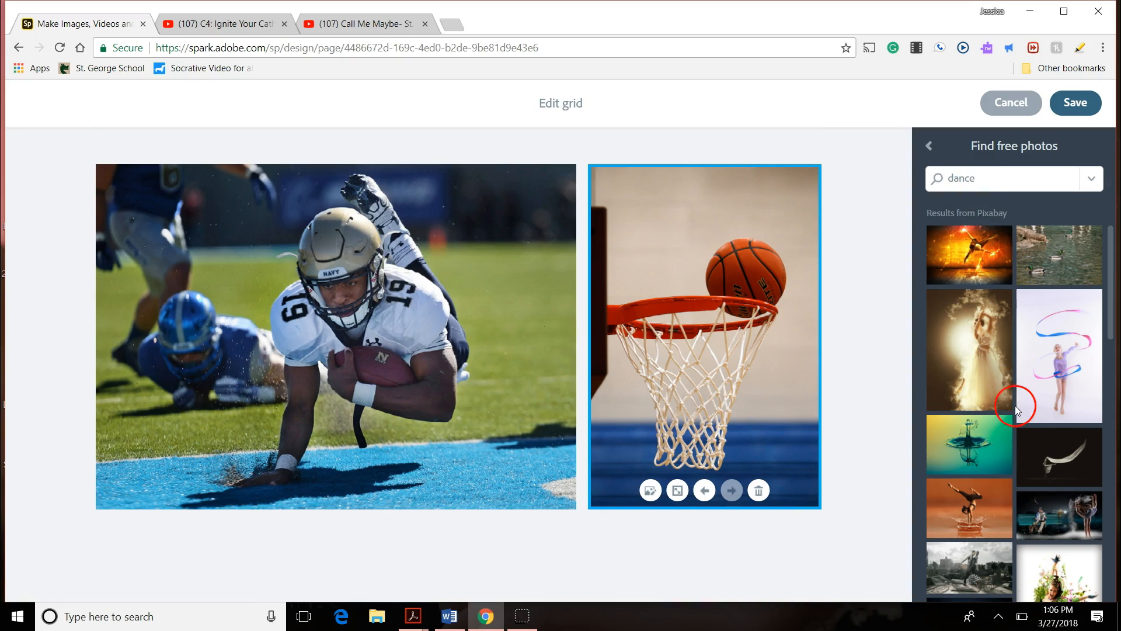
click(1070, 392)
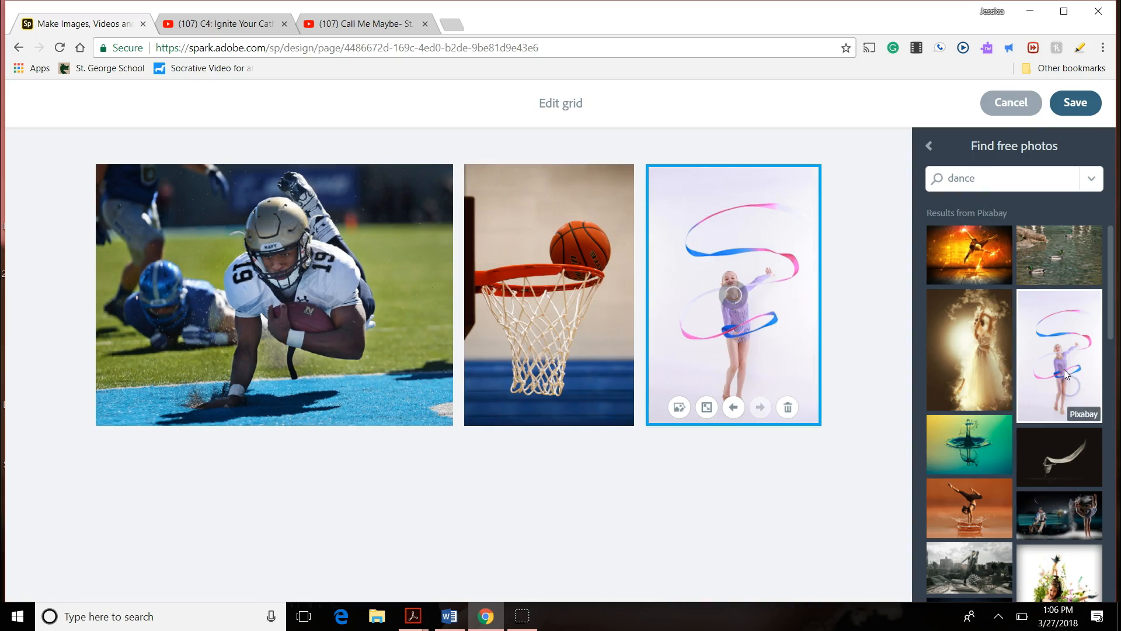
double_click(998, 177)
click(918, 12)
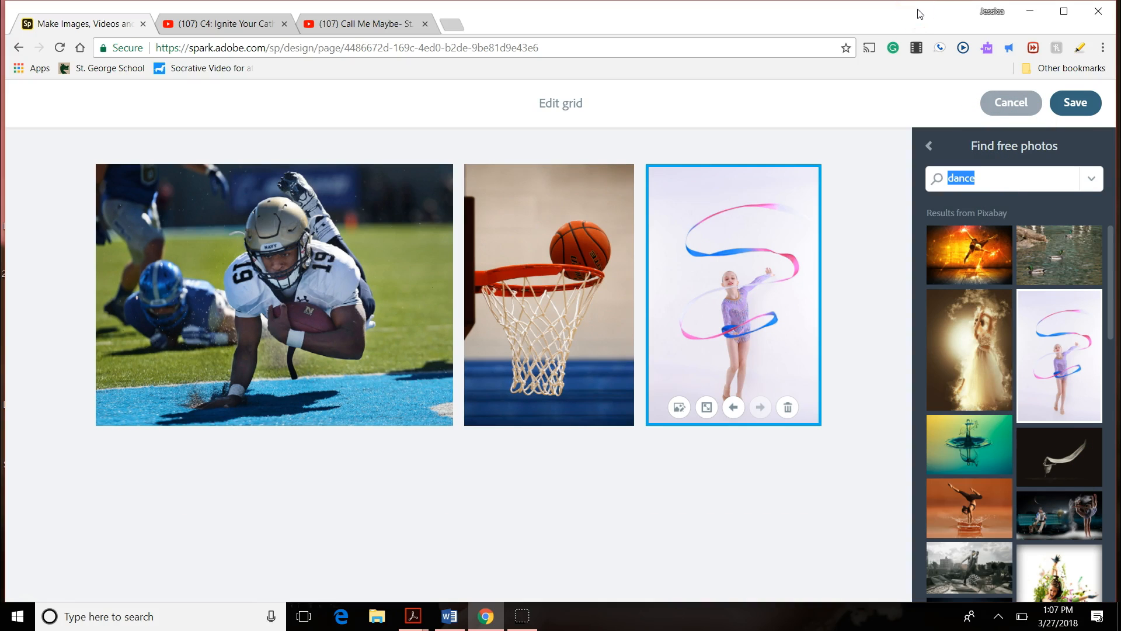
click(1070, 111)
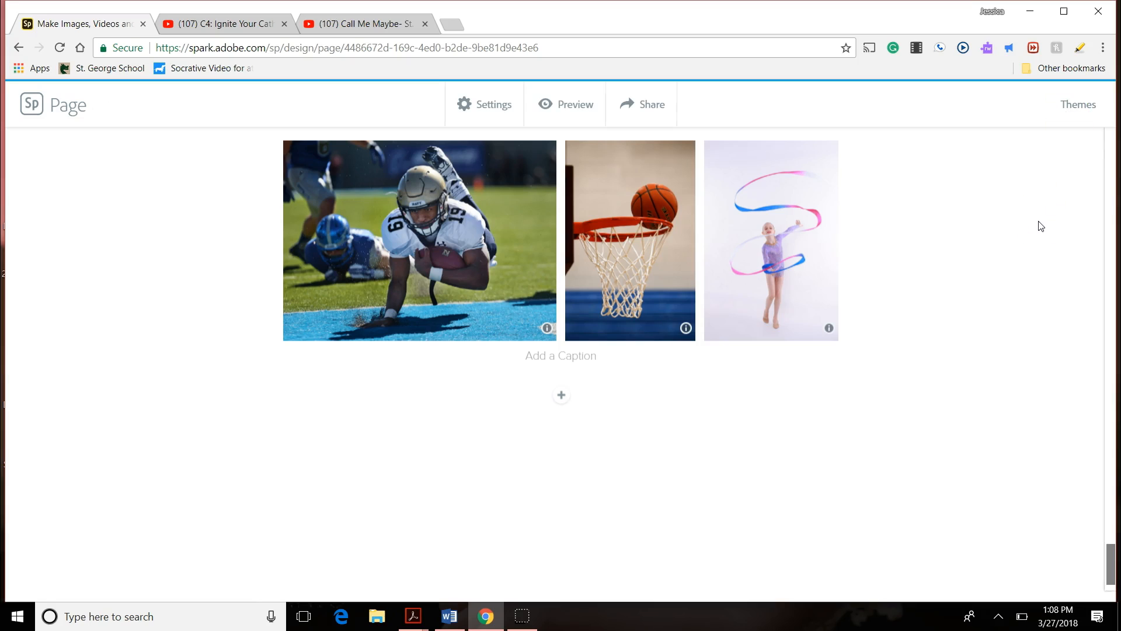
Apply the Tereza theme to the page and close the theme list.
scroll(1040, 226, up, 8)
scroll(1038, 222, up, 10)
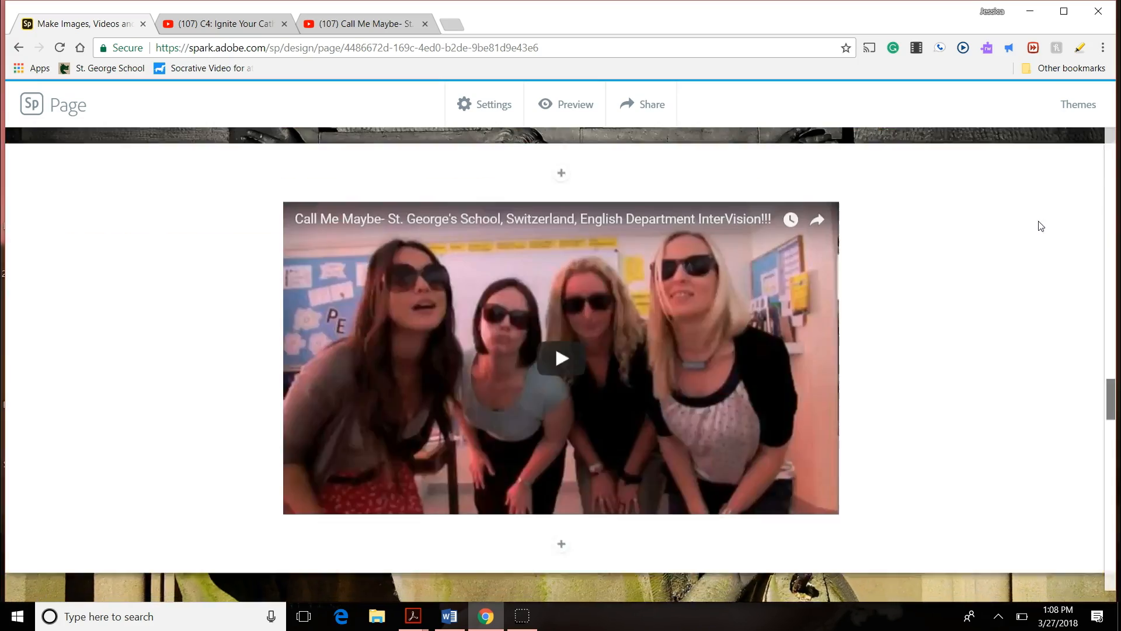
scroll(1040, 228, up, 10)
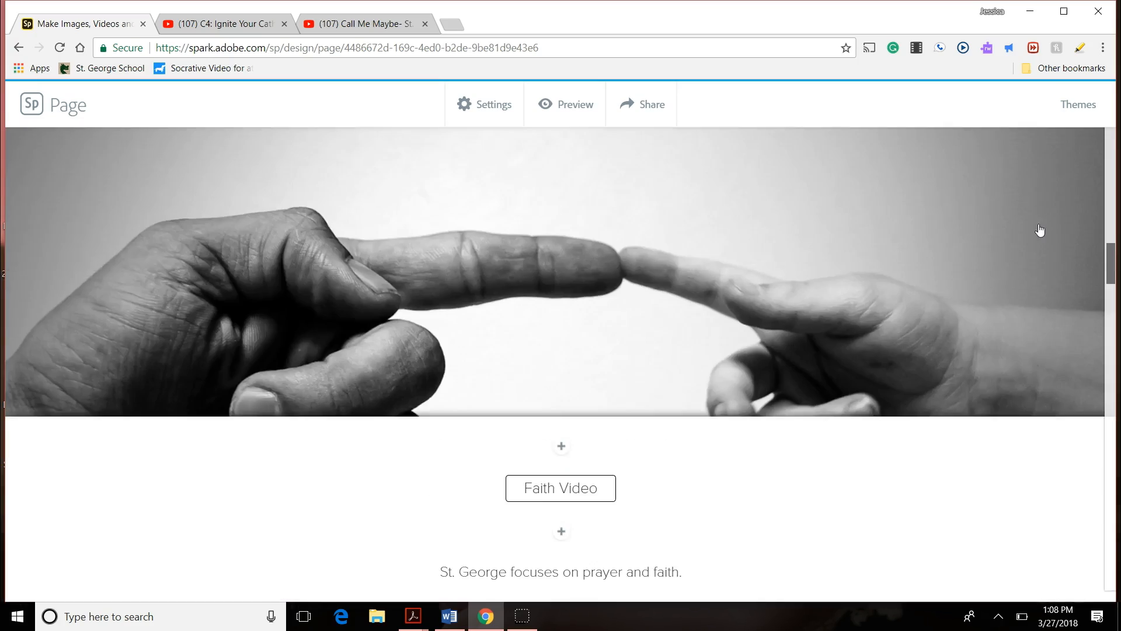
scroll(1040, 229, up, 10)
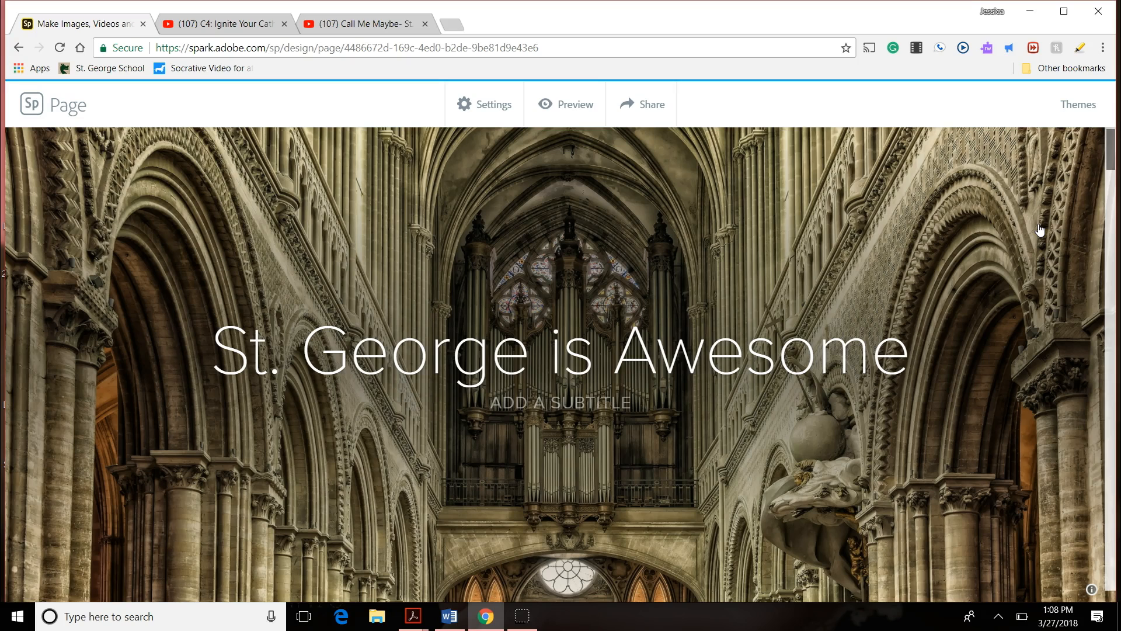
click(1090, 114)
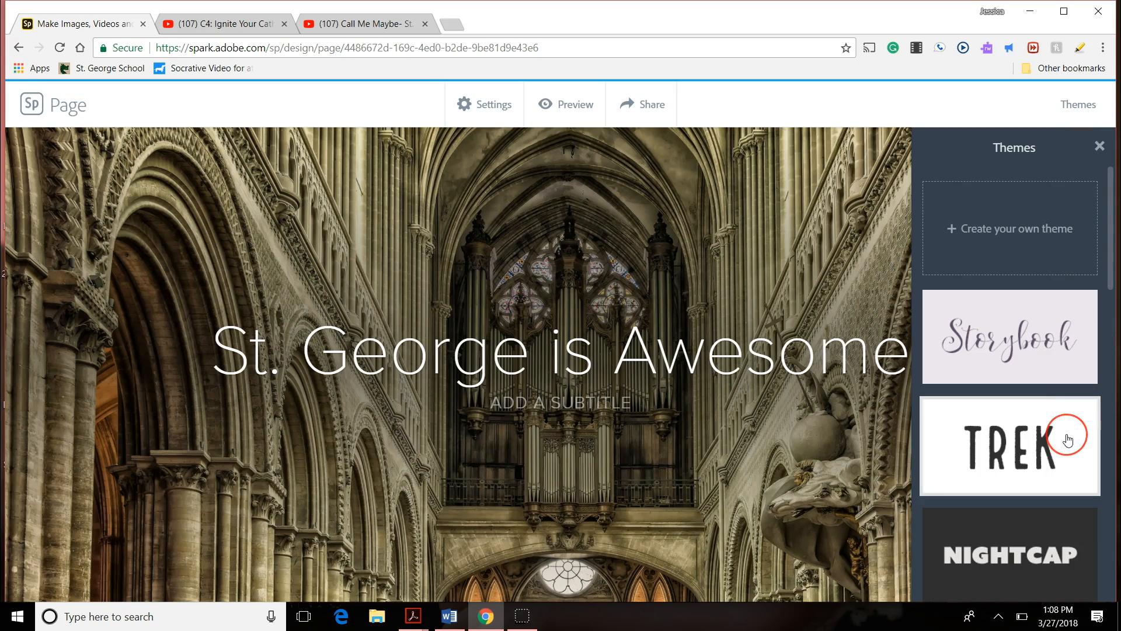
scroll(1068, 439, down, 5)
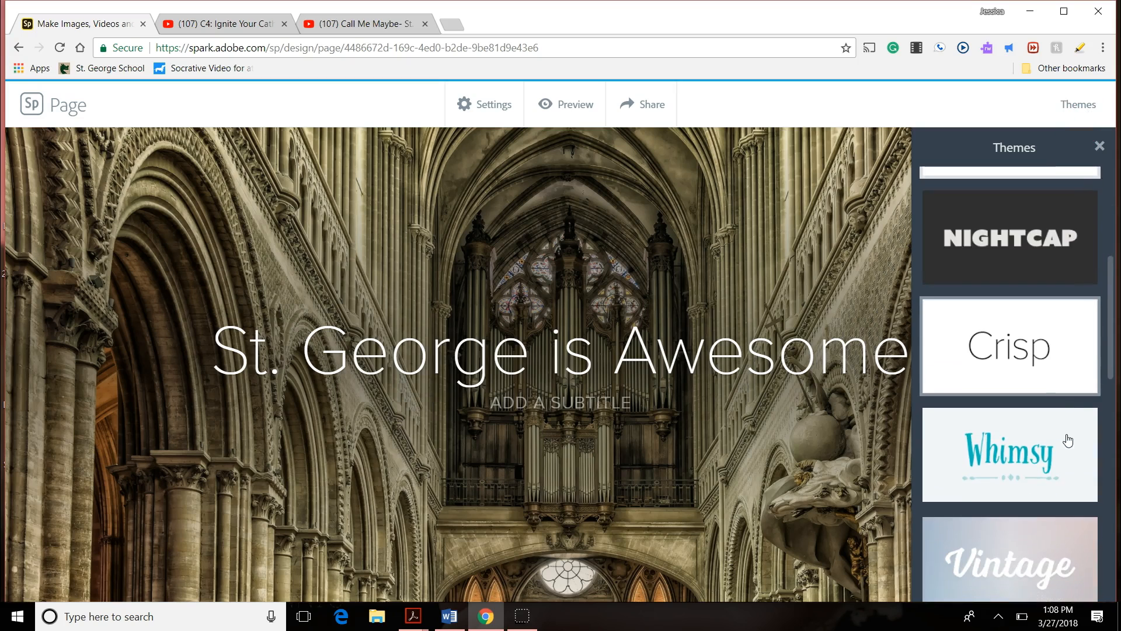
scroll(1068, 439, down, 4)
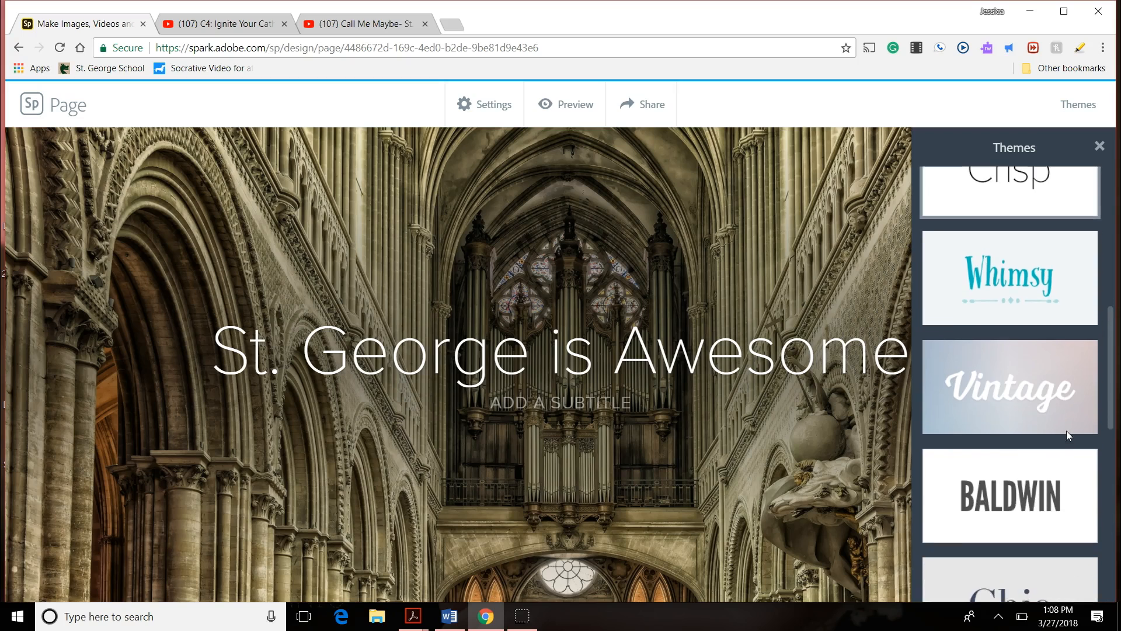
scroll(1066, 429, down, 4)
scroll(1066, 429, down, 3)
click(1041, 369)
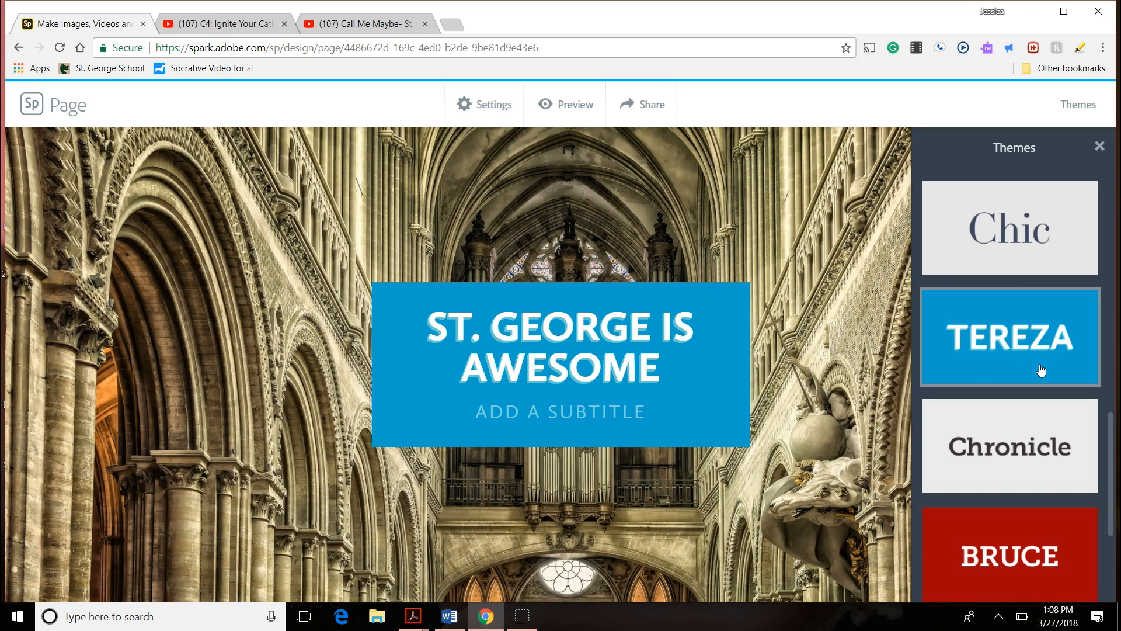
click(900, 389)
click(1103, 155)
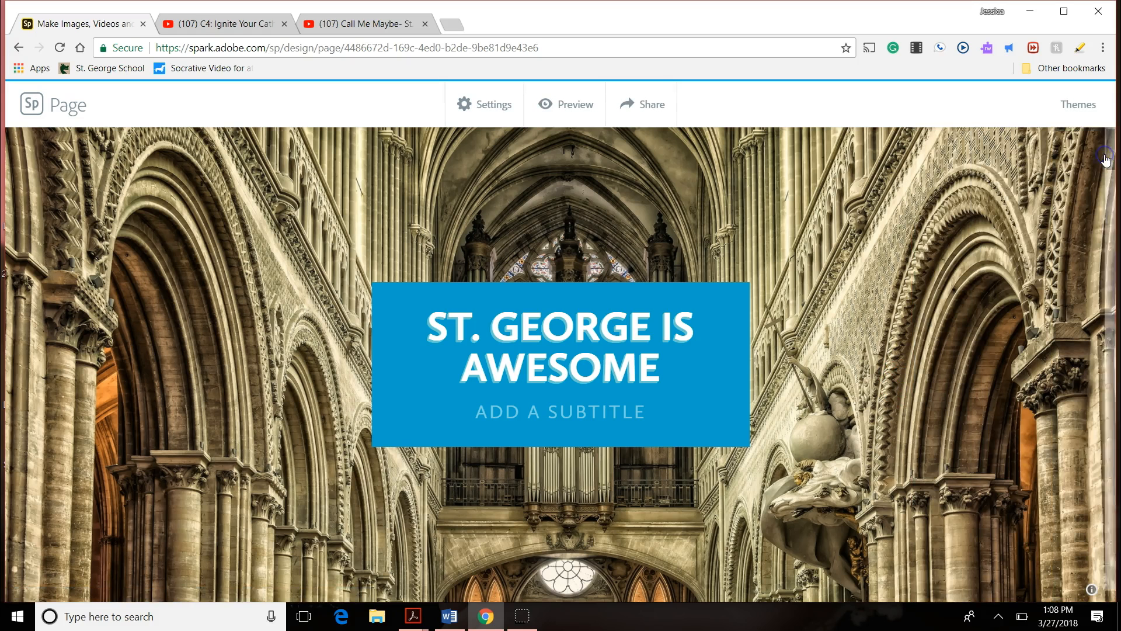
Review how the theme styles the page's sections from the title down to the statue glideshow.
scroll(976, 342, down, 5)
scroll(976, 343, down, 5)
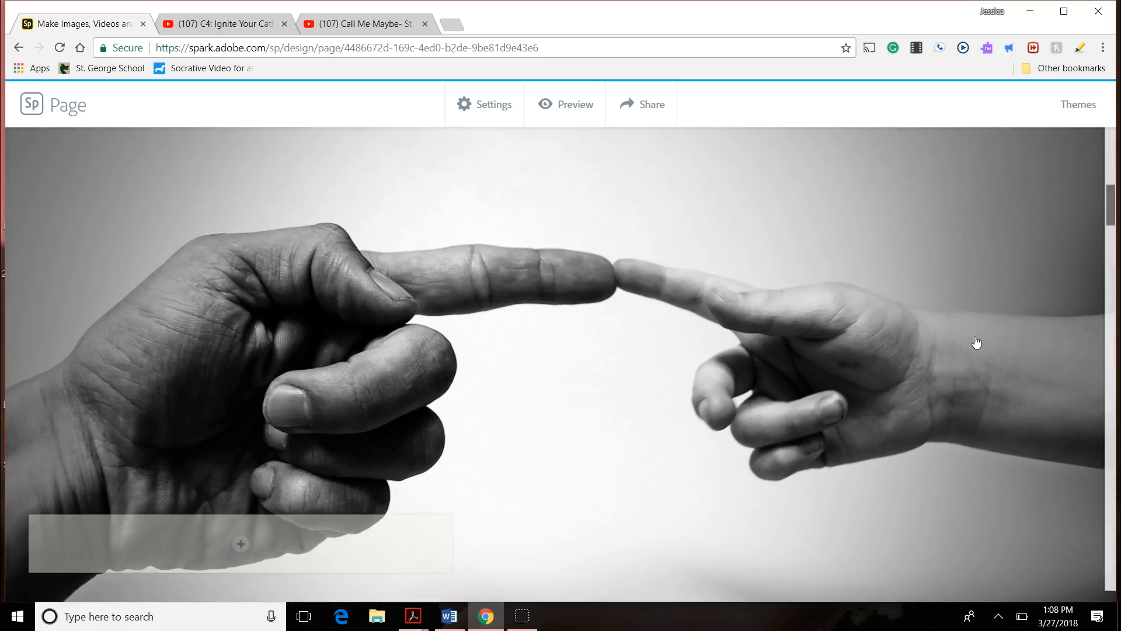
scroll(976, 342, down, 6)
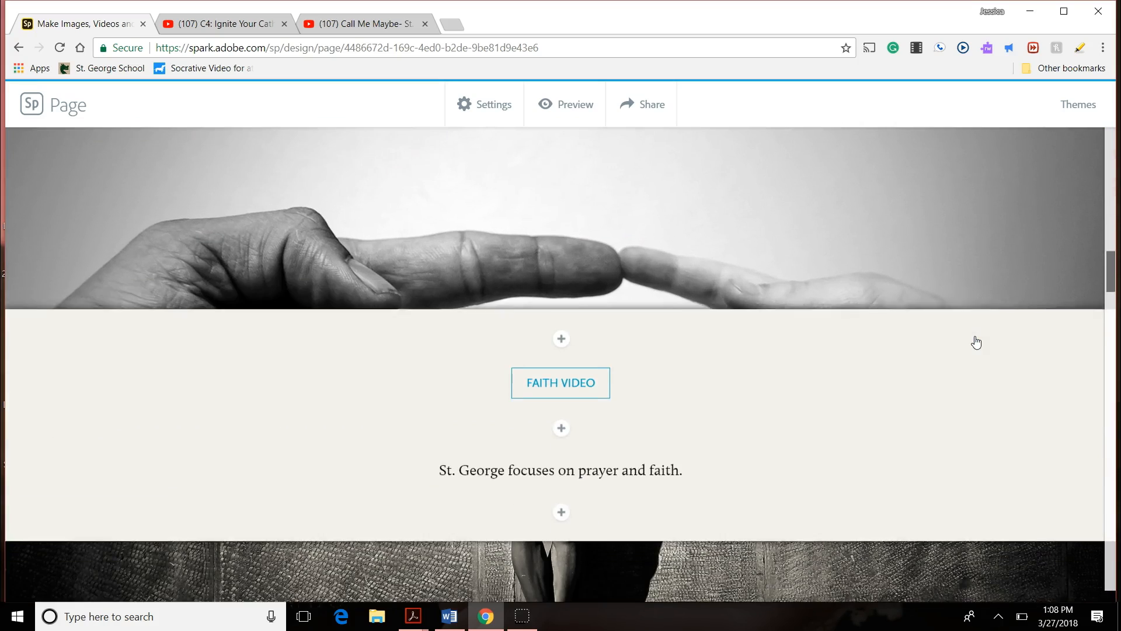
scroll(976, 343, down, 5)
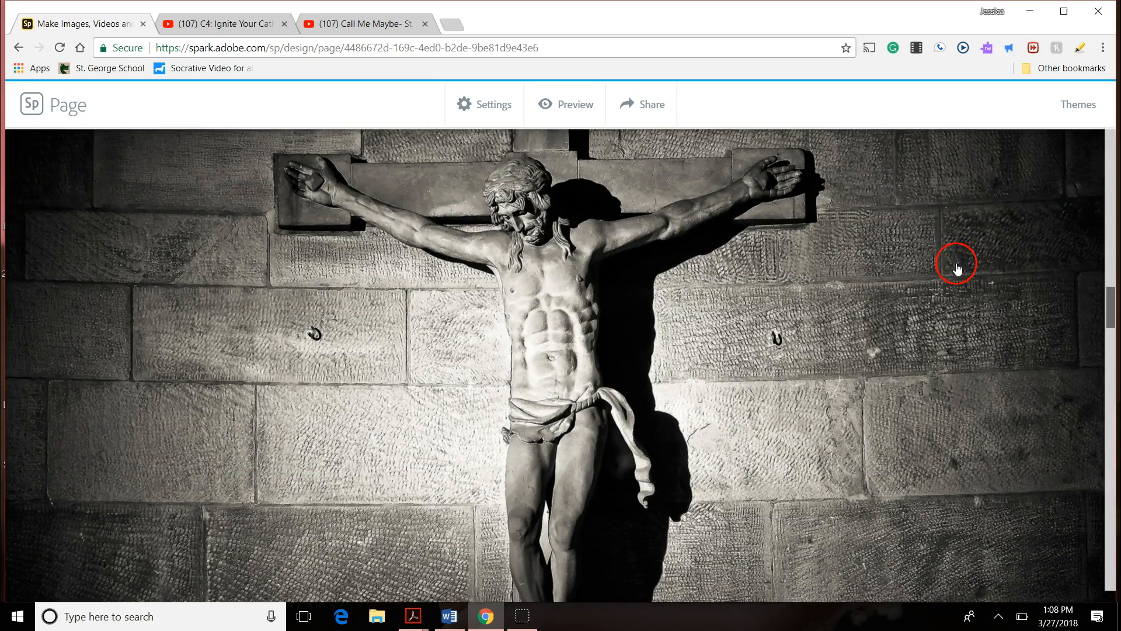
scroll(929, 135, down, 6)
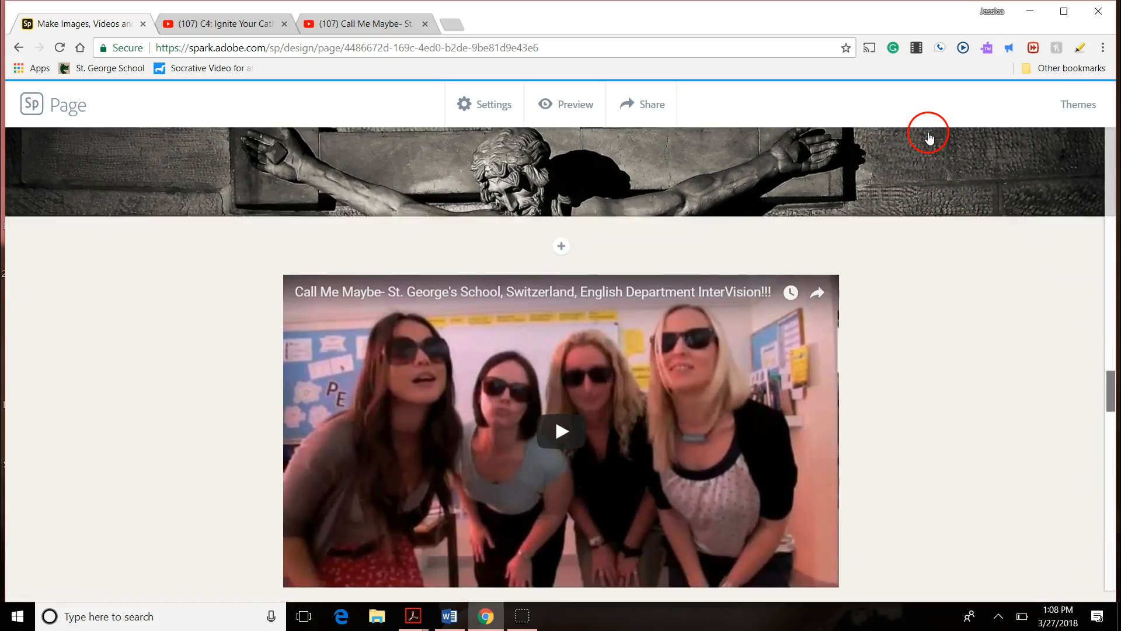
scroll(991, 316, down, 8)
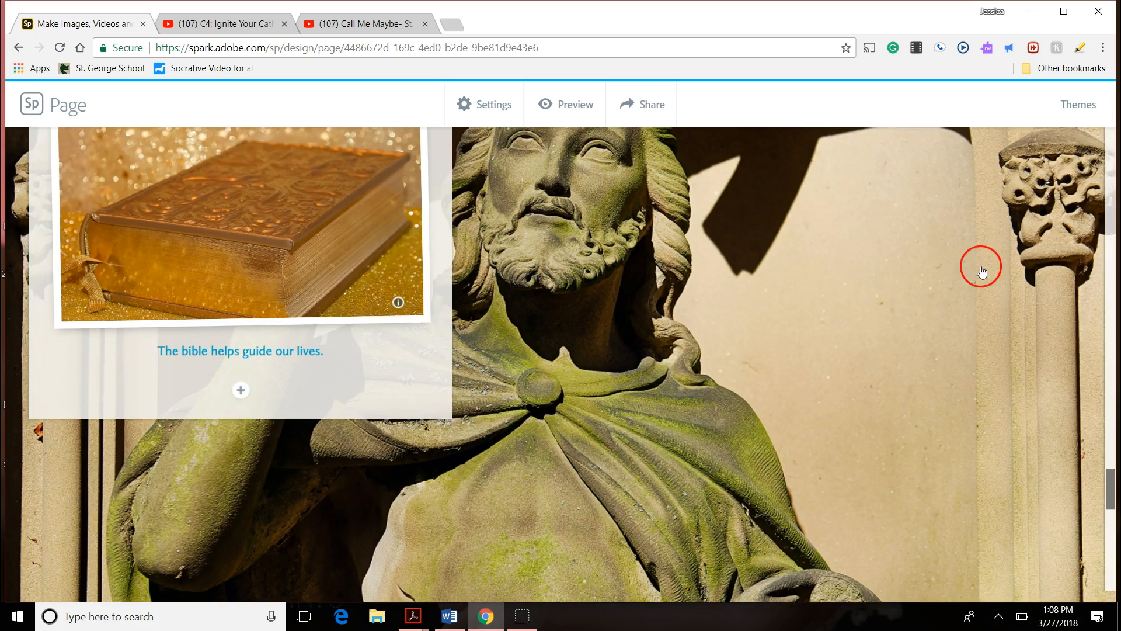
scroll(979, 262, down, 2)
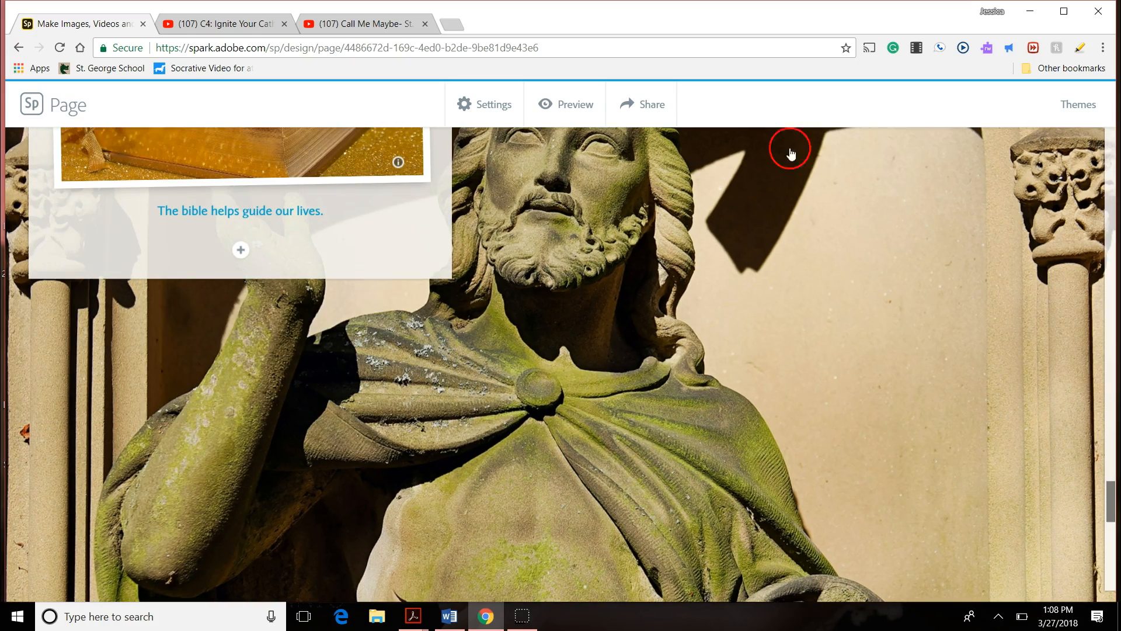
Preview the page from the title to the photo credits, return to its start, and close the preview.
click(592, 120)
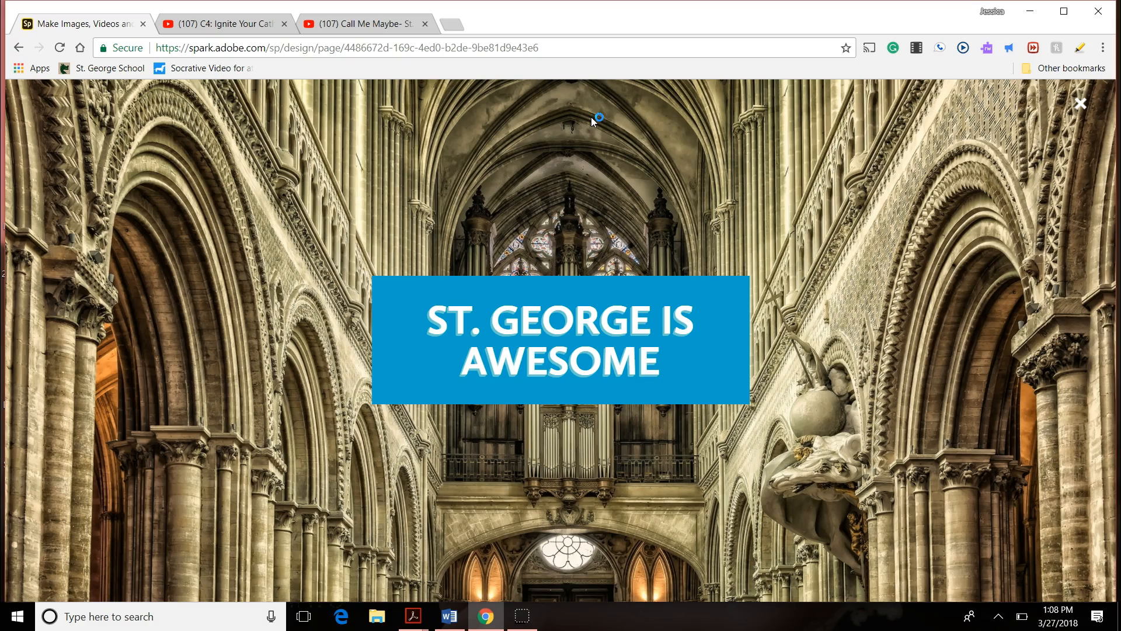
scroll(754, 403, down, 5)
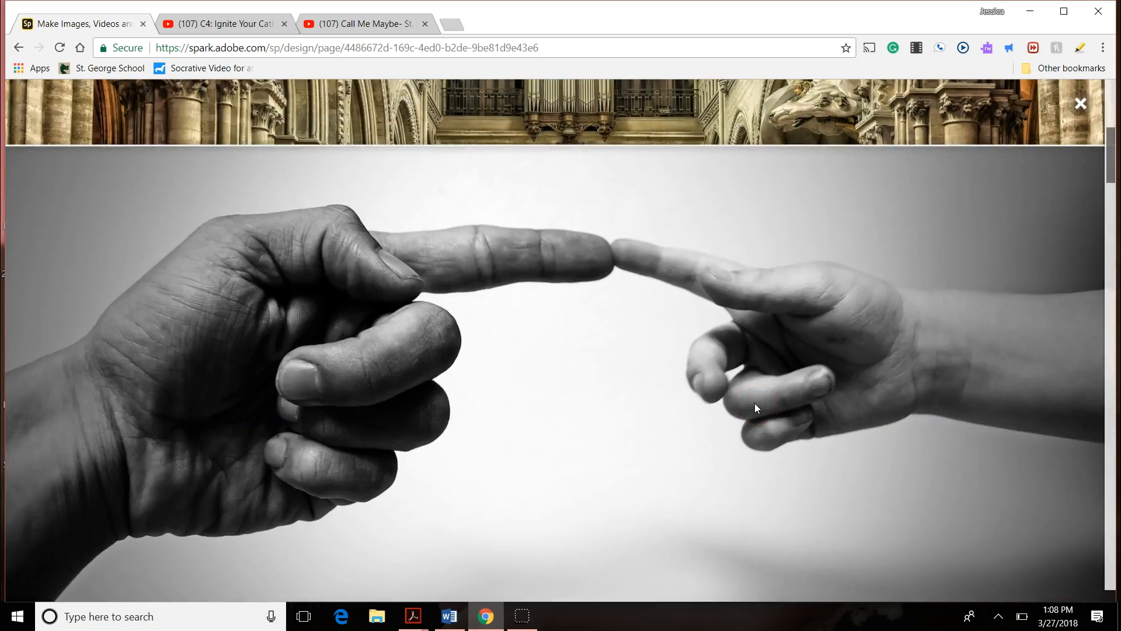
scroll(752, 393, down, 10)
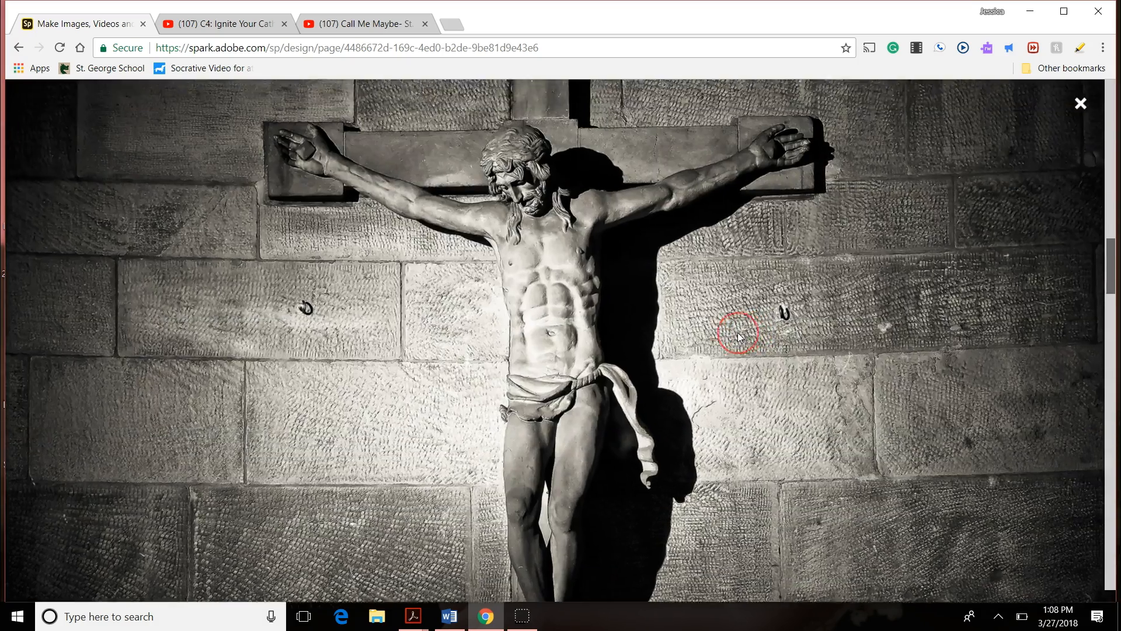
scroll(739, 337, down, 10)
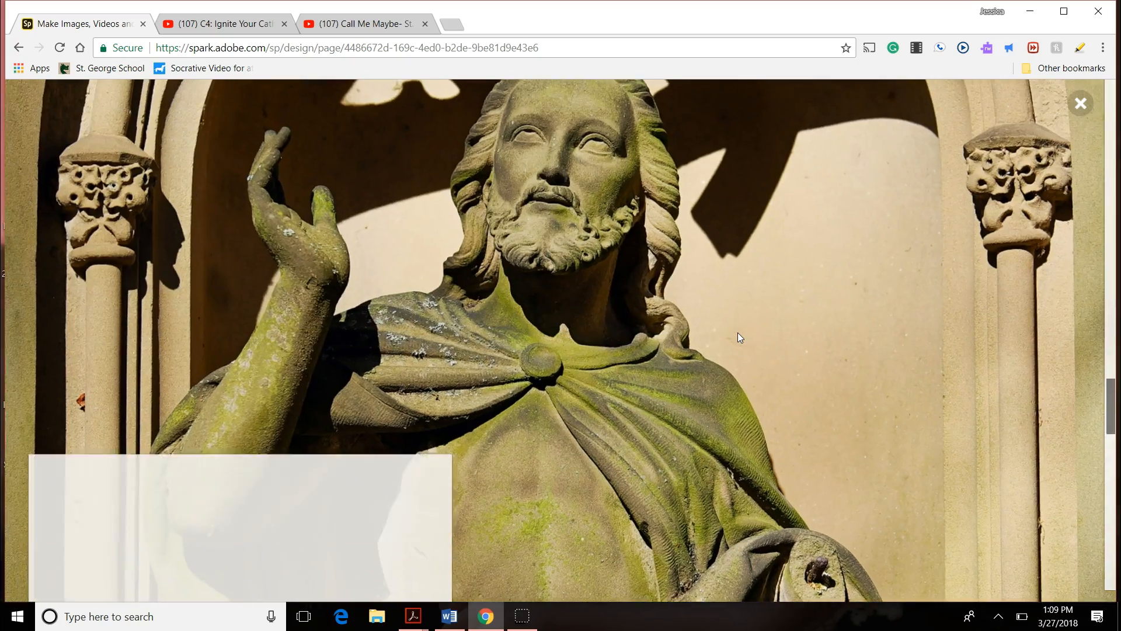
scroll(737, 334, down, 10)
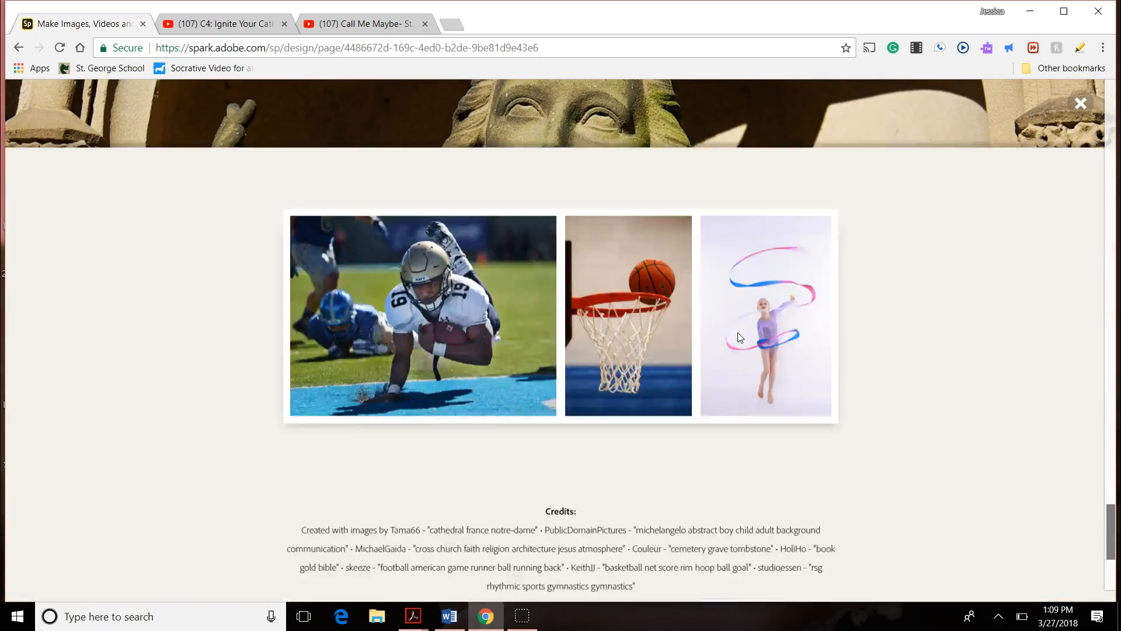
scroll(739, 337, up, 15)
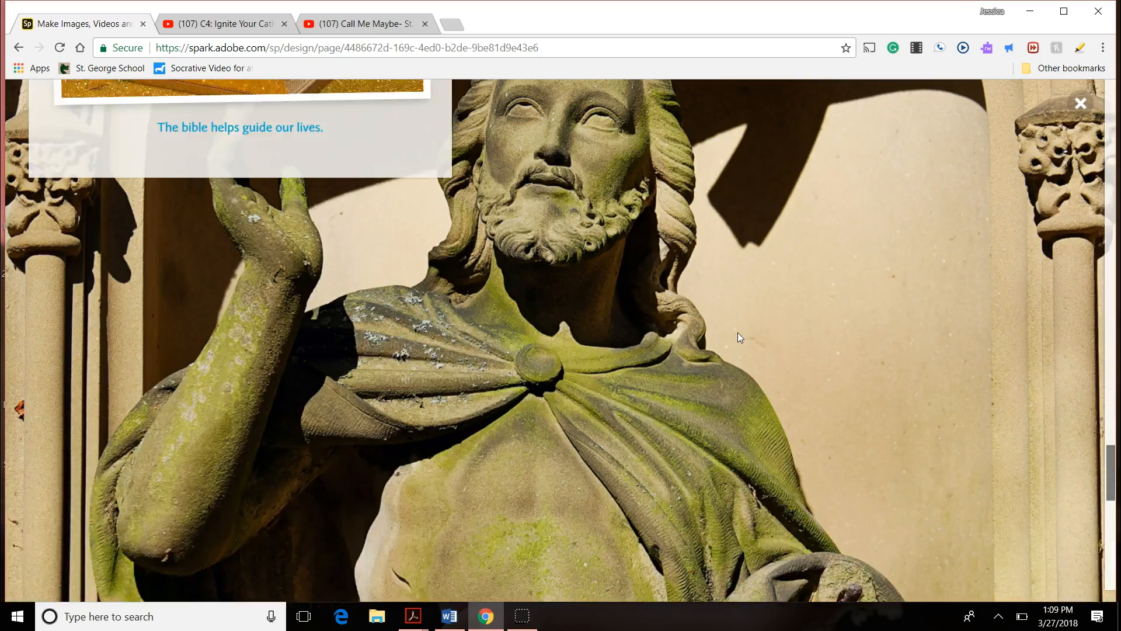
scroll(737, 332, up, 10)
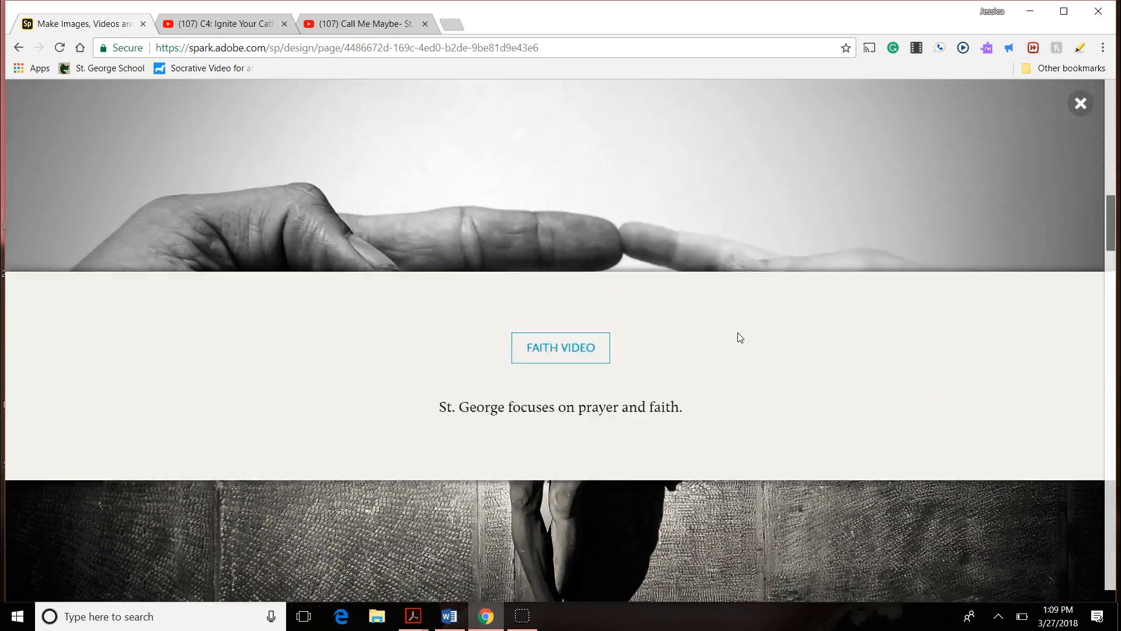
click(930, 173)
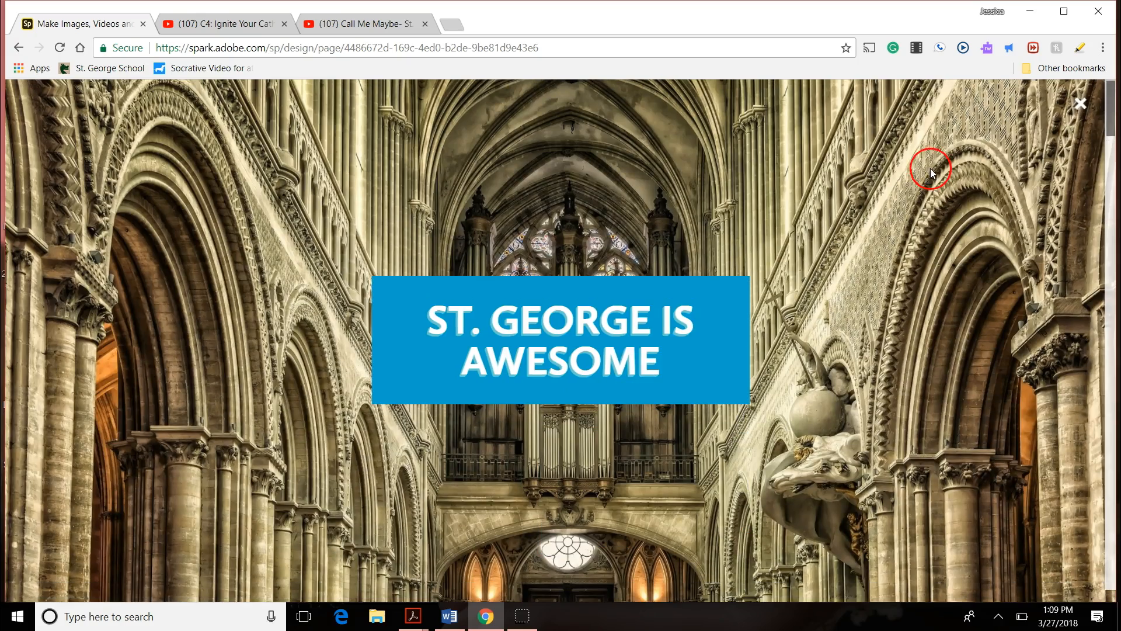
click(1079, 106)
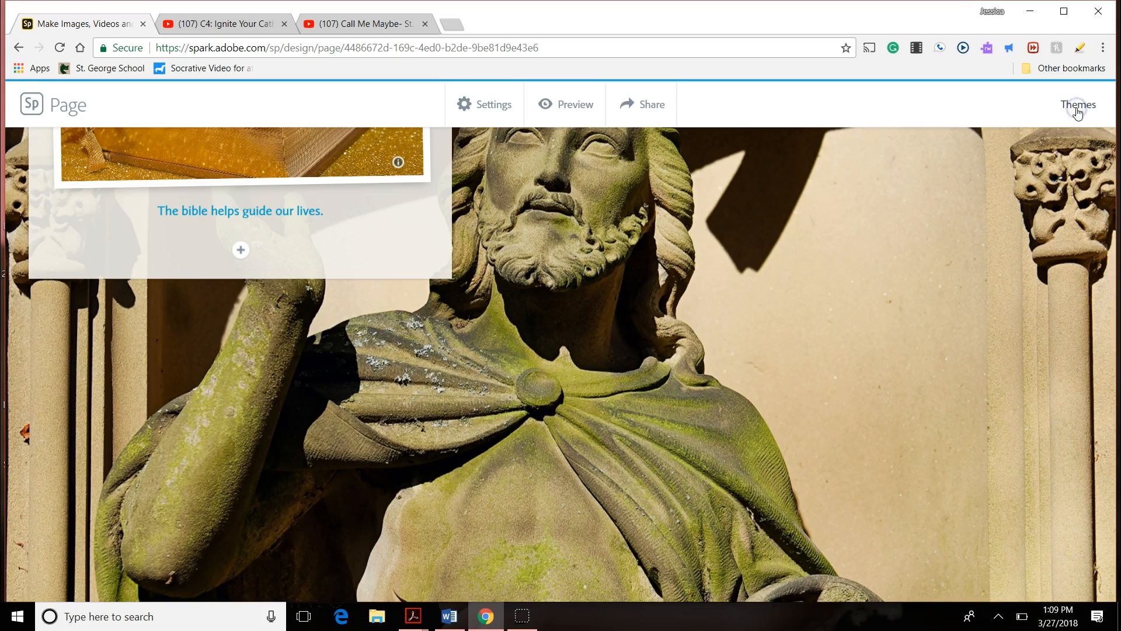
Check the page's publish and share options, and close them without creating a link.
click(659, 121)
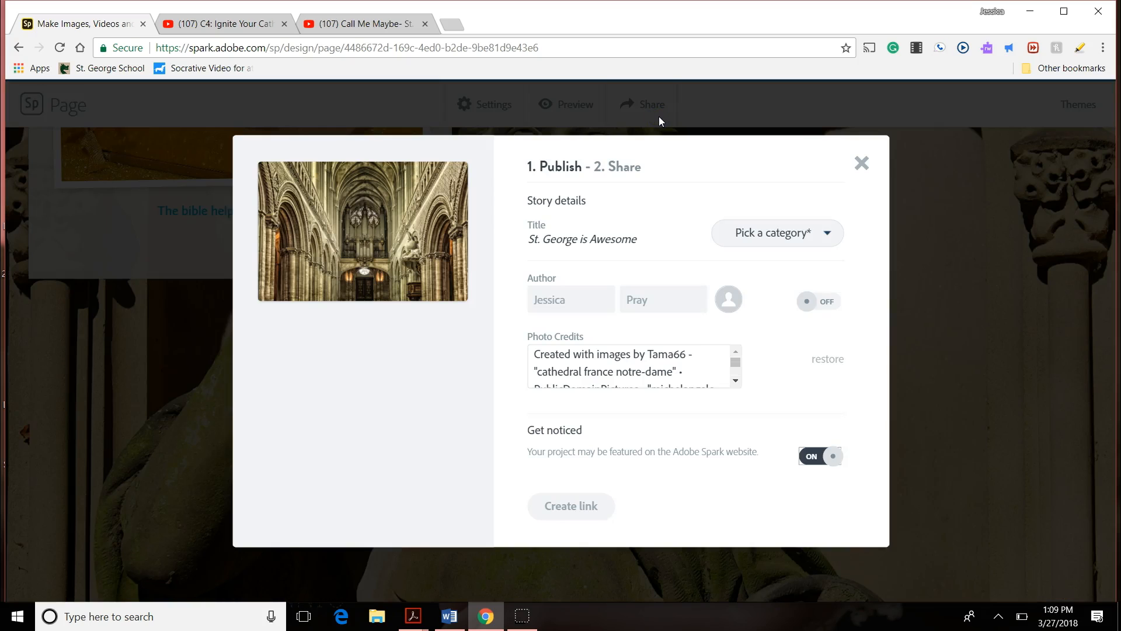
click(860, 165)
click(858, 165)
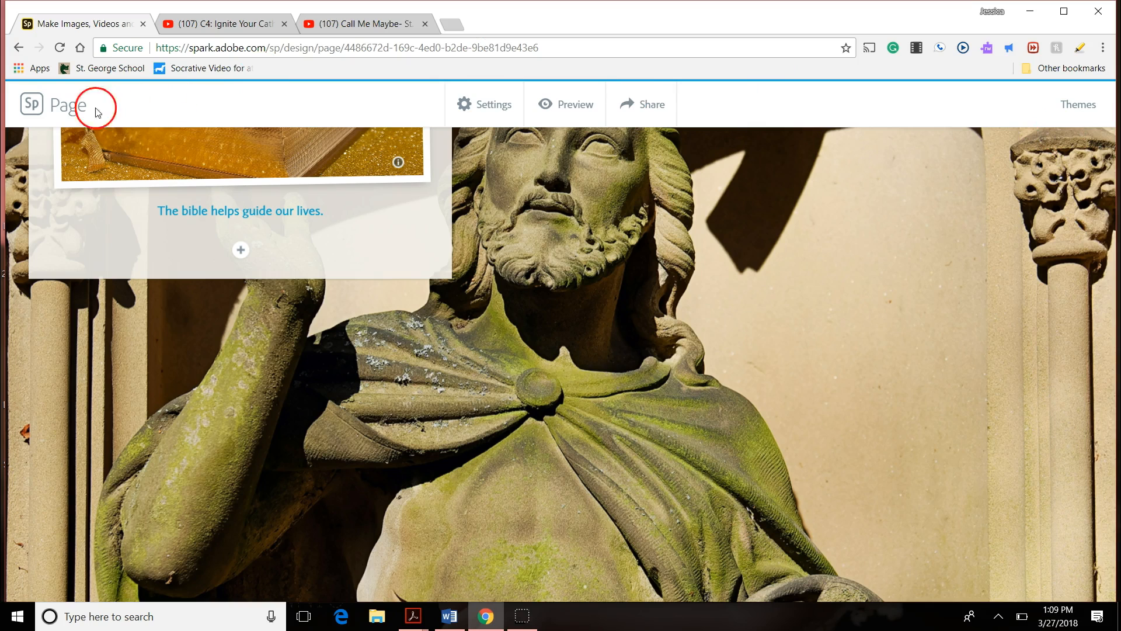
Return to the project list and start a new Post from scratch.
click(37, 110)
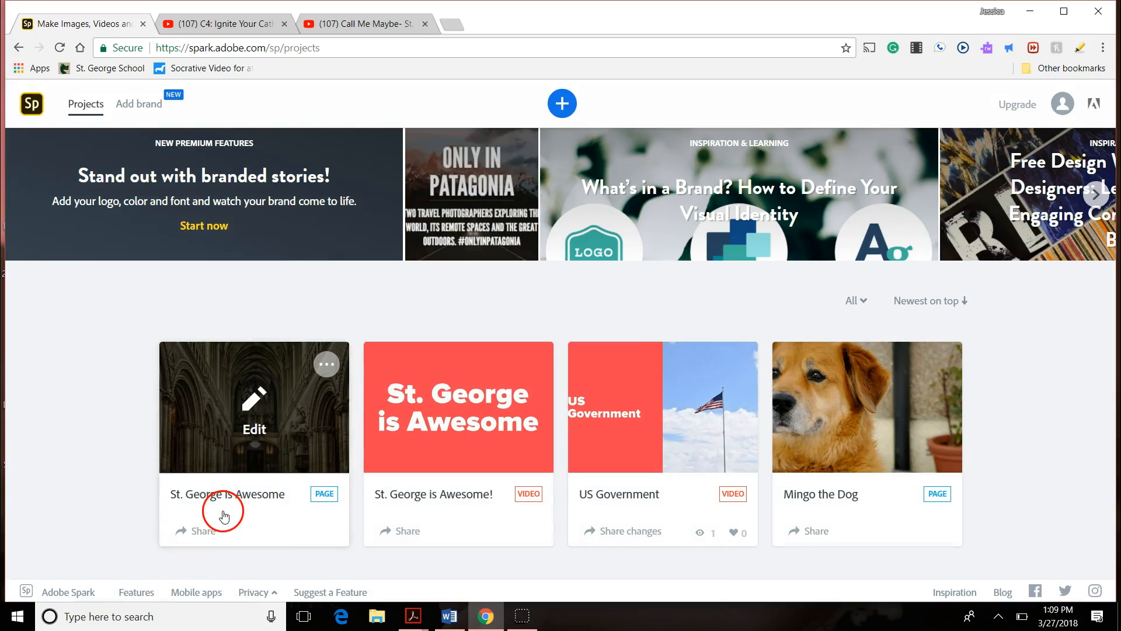
click(26, 439)
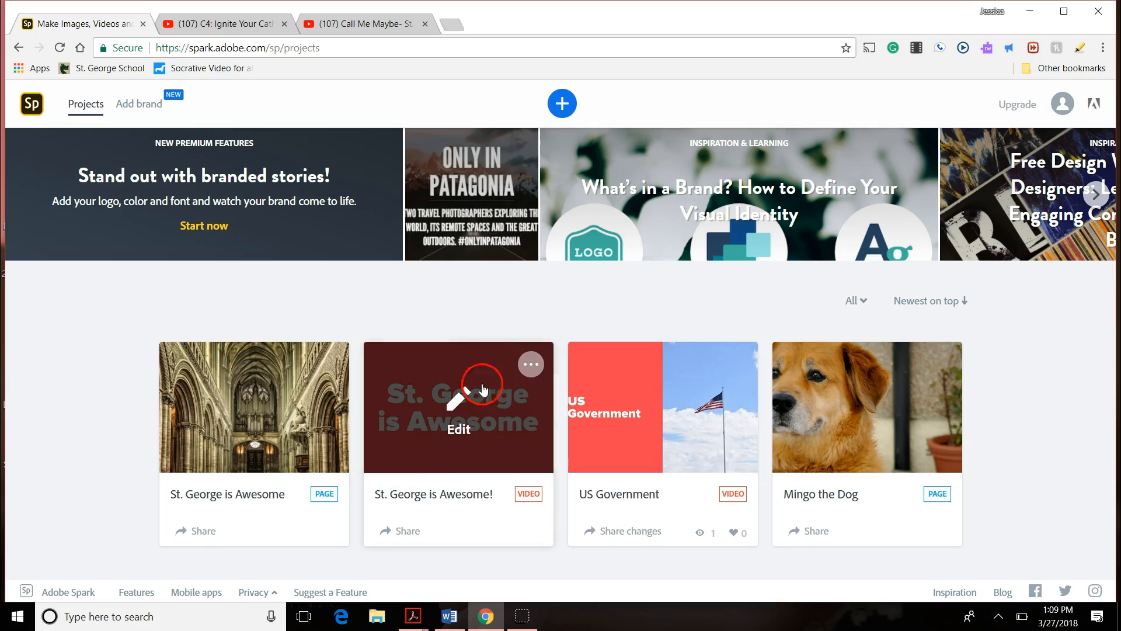
click(561, 111)
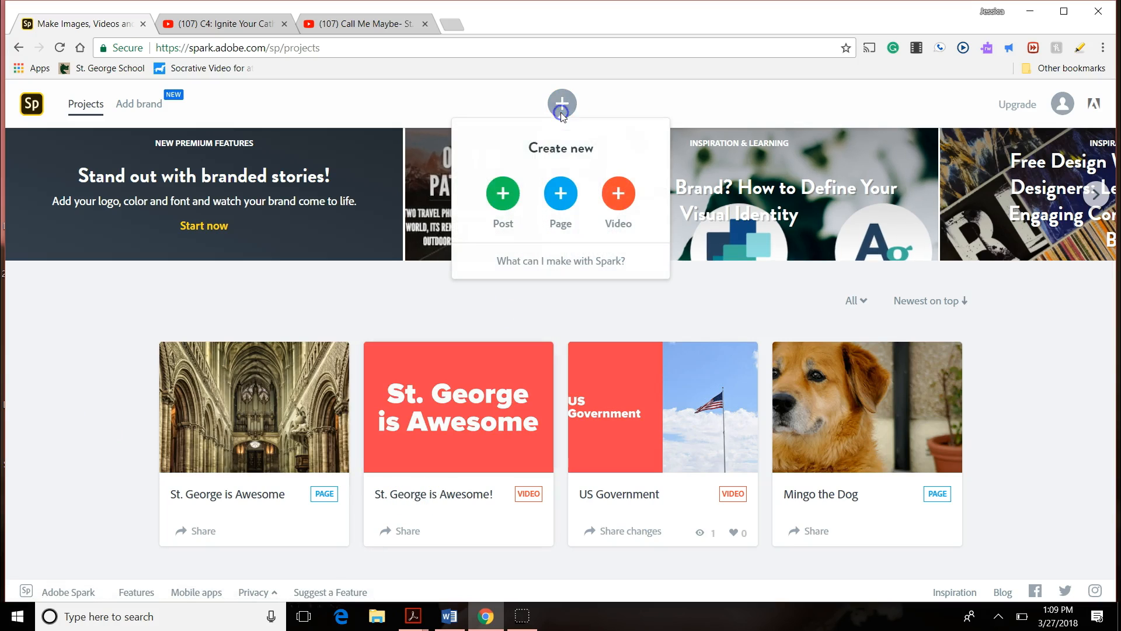
click(503, 207)
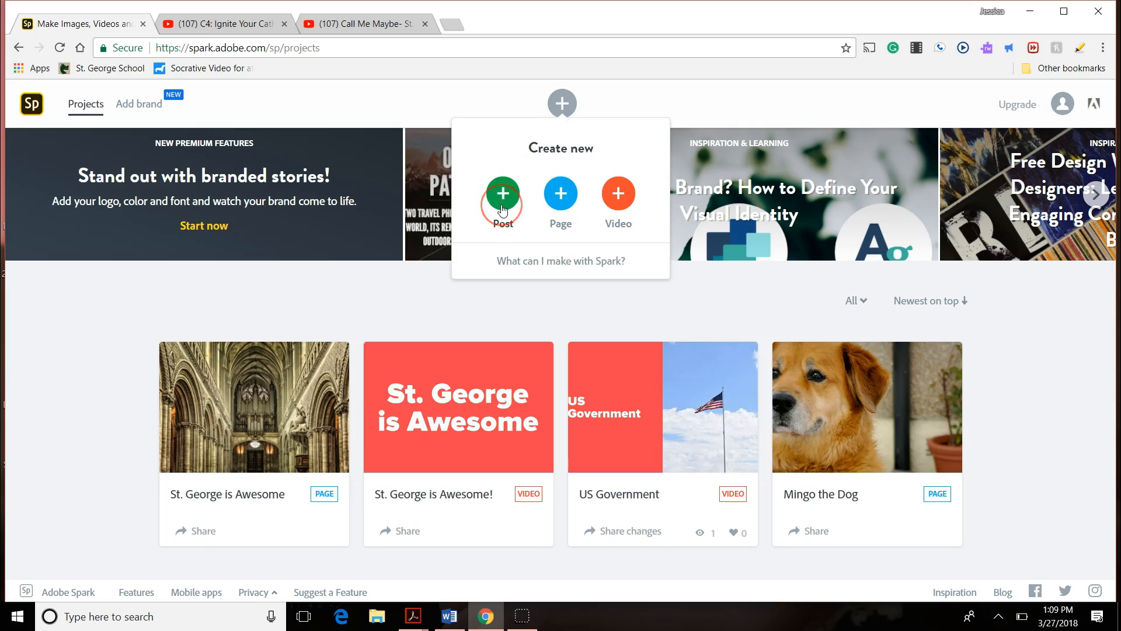
click(502, 208)
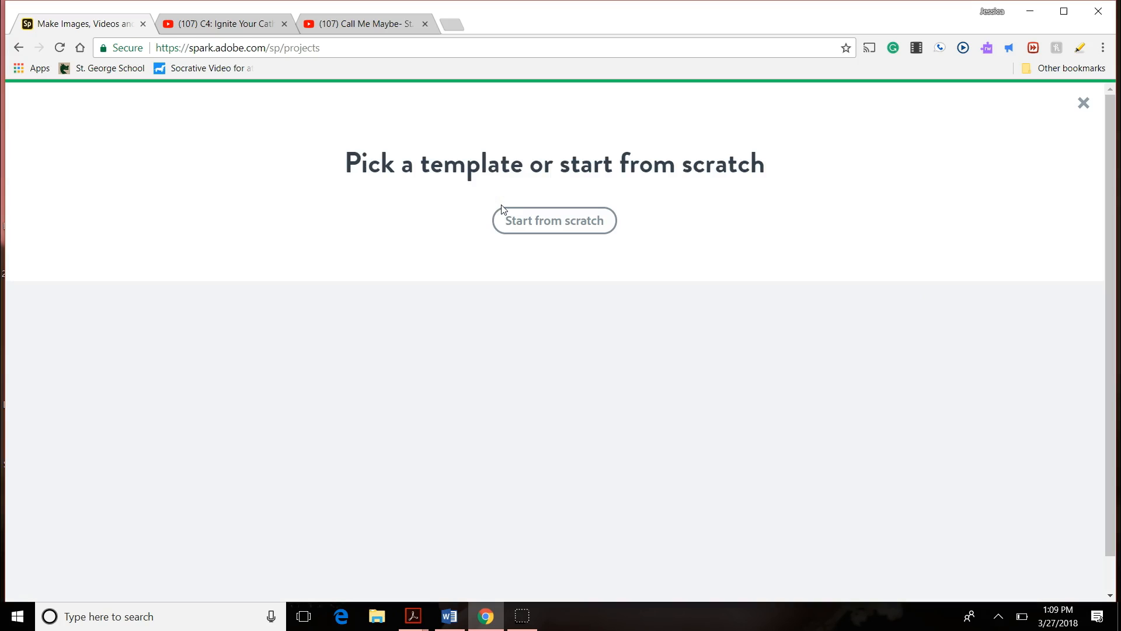
click(521, 218)
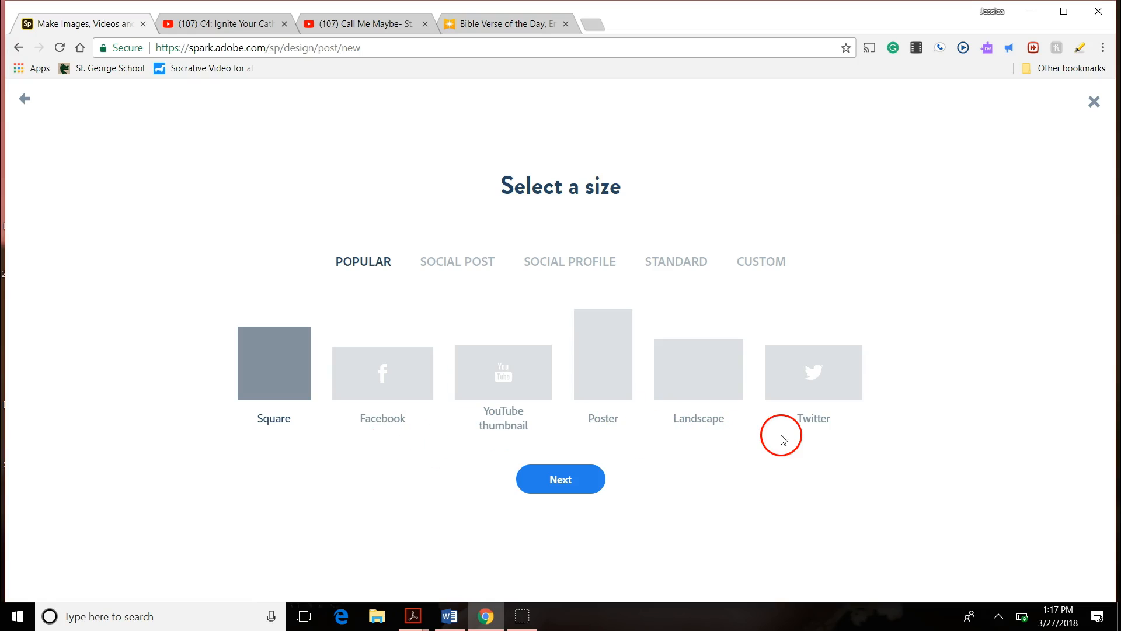
Choose the Square size and use the free photo of a sunset over the beach as the post's background.
click(296, 397)
click(549, 491)
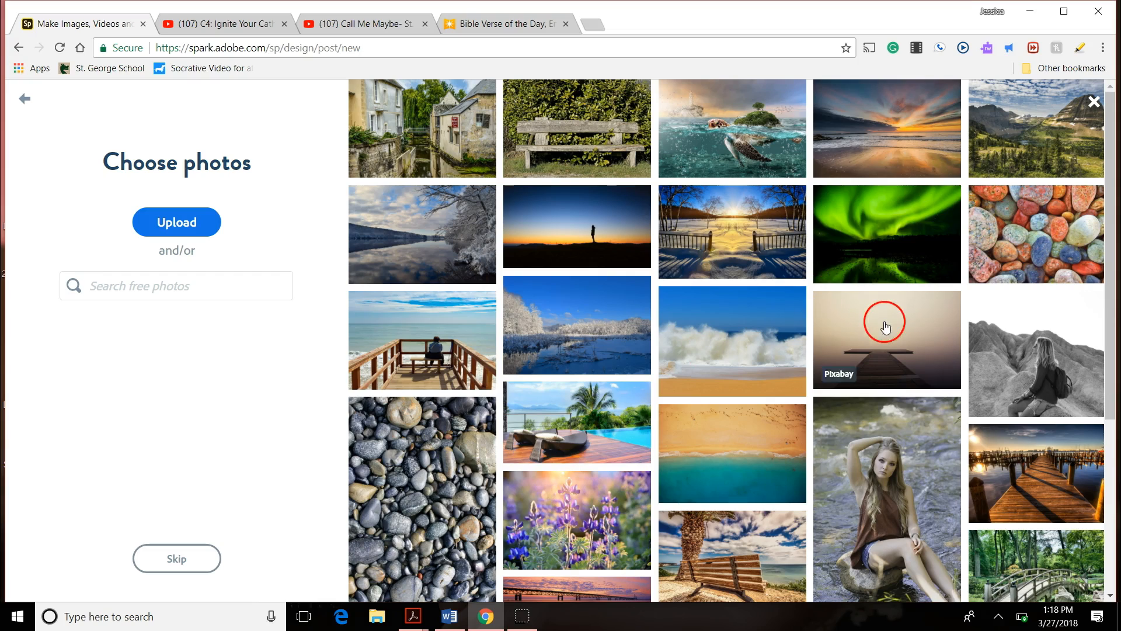
click(892, 152)
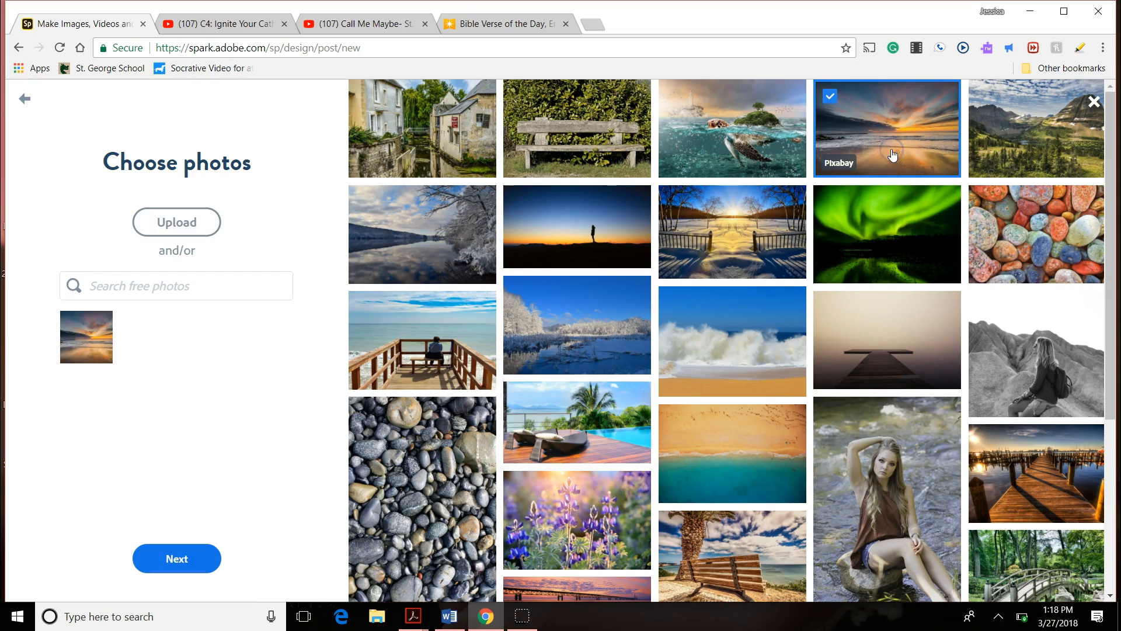
click(178, 559)
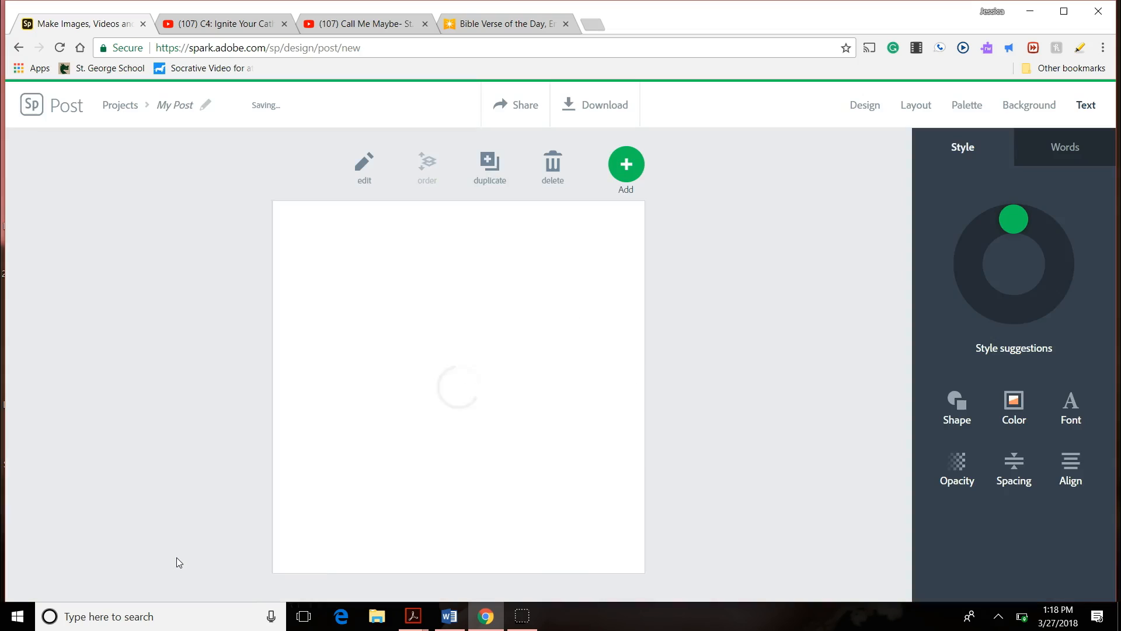
Open the post's placeholder text for editing, and copy the Acts 3:19 verse with its reference from the Bible Study Tools Verse of the Day page.
click(467, 381)
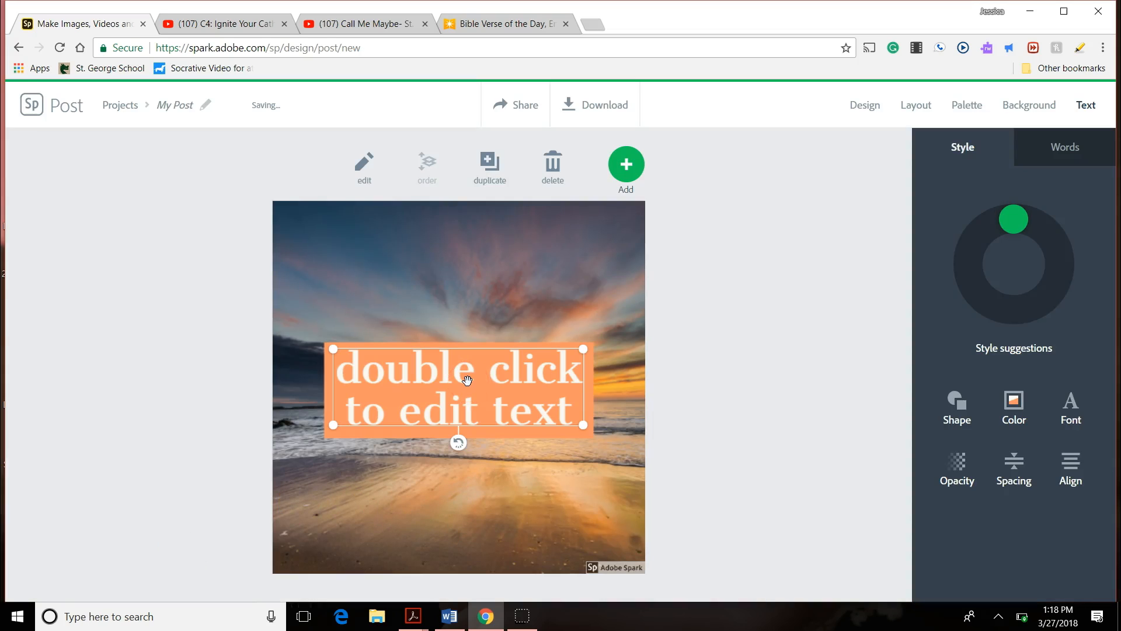
double_click(467, 381)
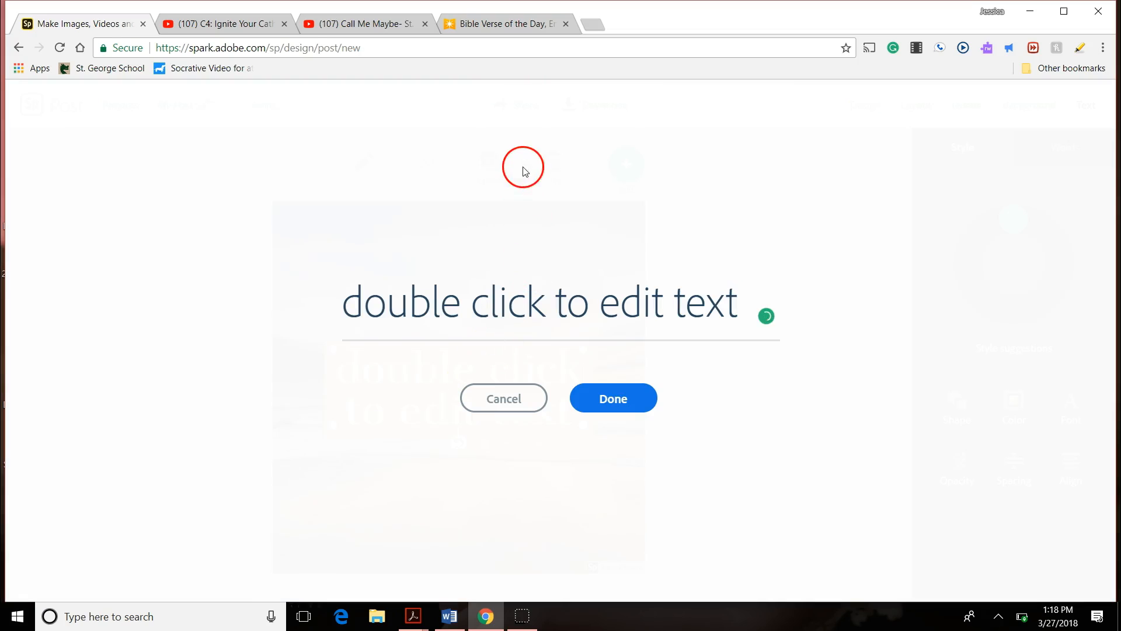
click(503, 25)
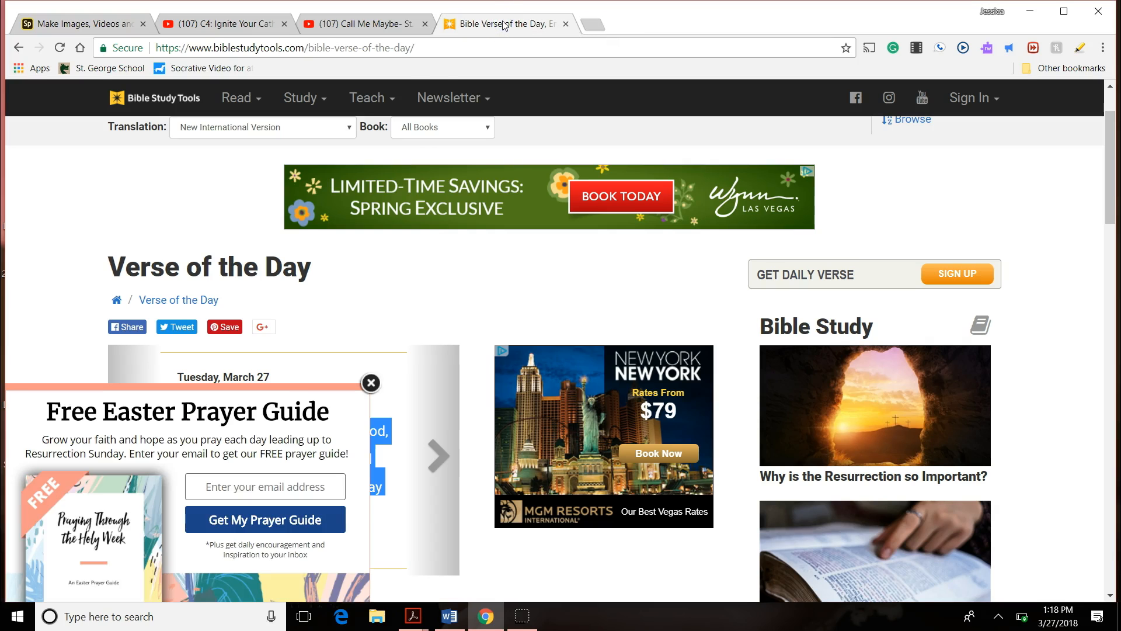
click(440, 288)
click(370, 386)
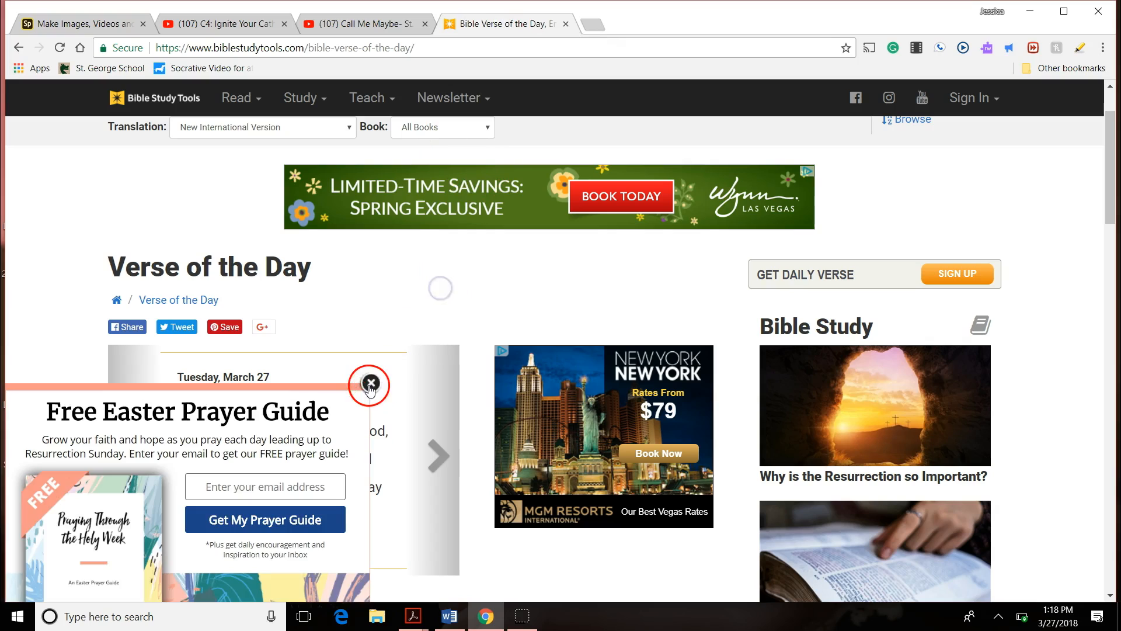
click(294, 517)
drag(295, 518, 181, 412)
key(ctrl+c)
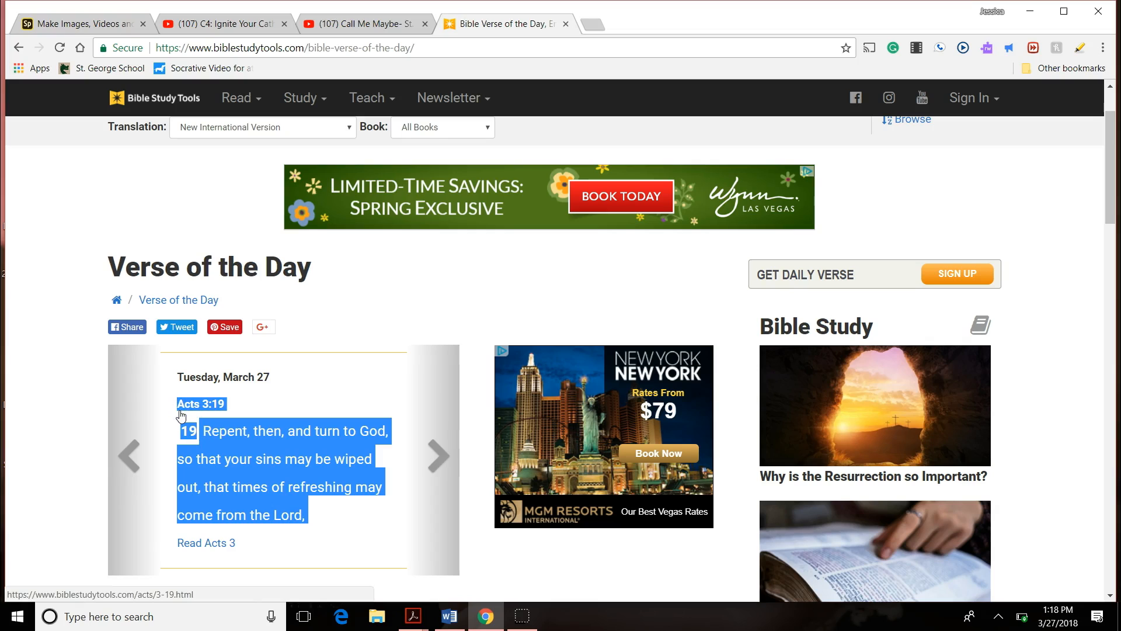
Return to the Spark Post and replace the placeholder text with the copied Acts 3:19 verse.
click(47, 21)
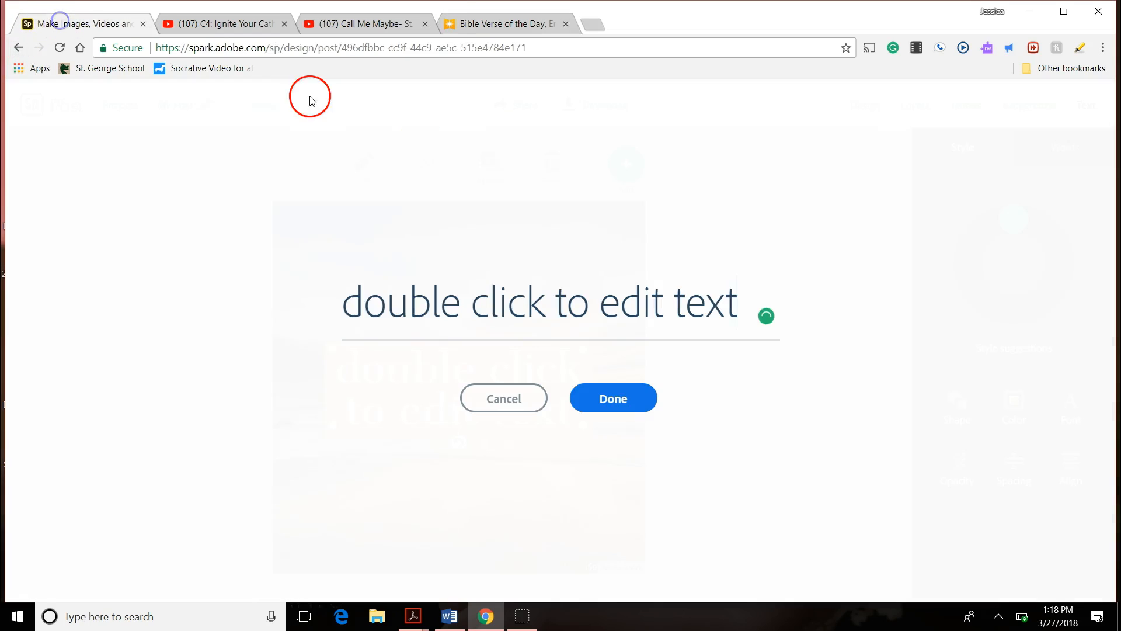
triple_click(419, 302)
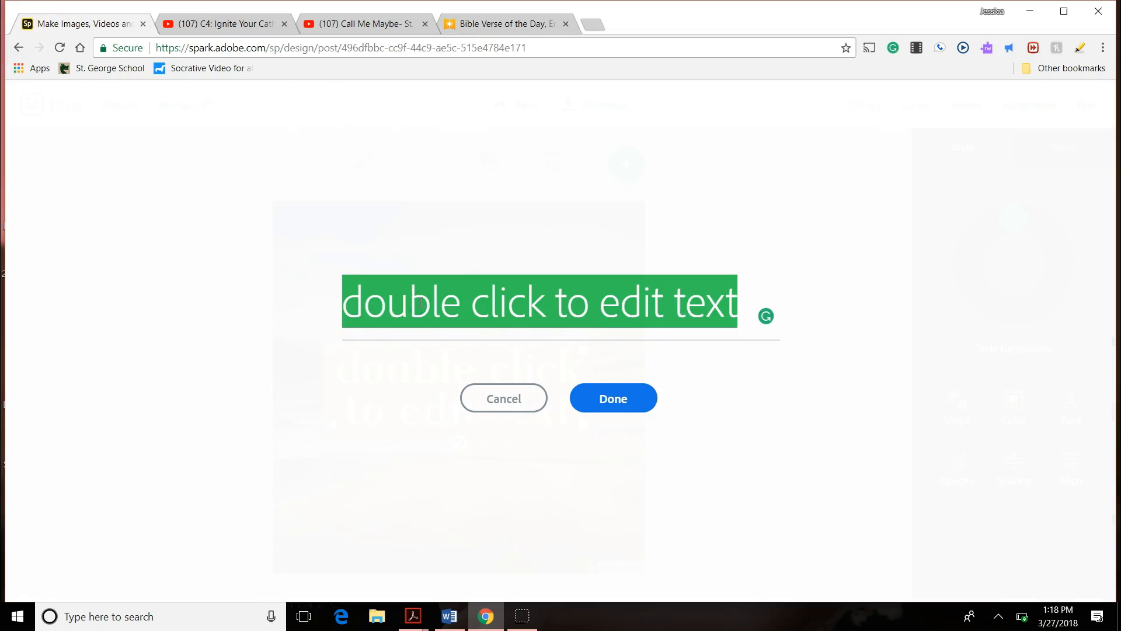
key(ctrl+v)
click(649, 462)
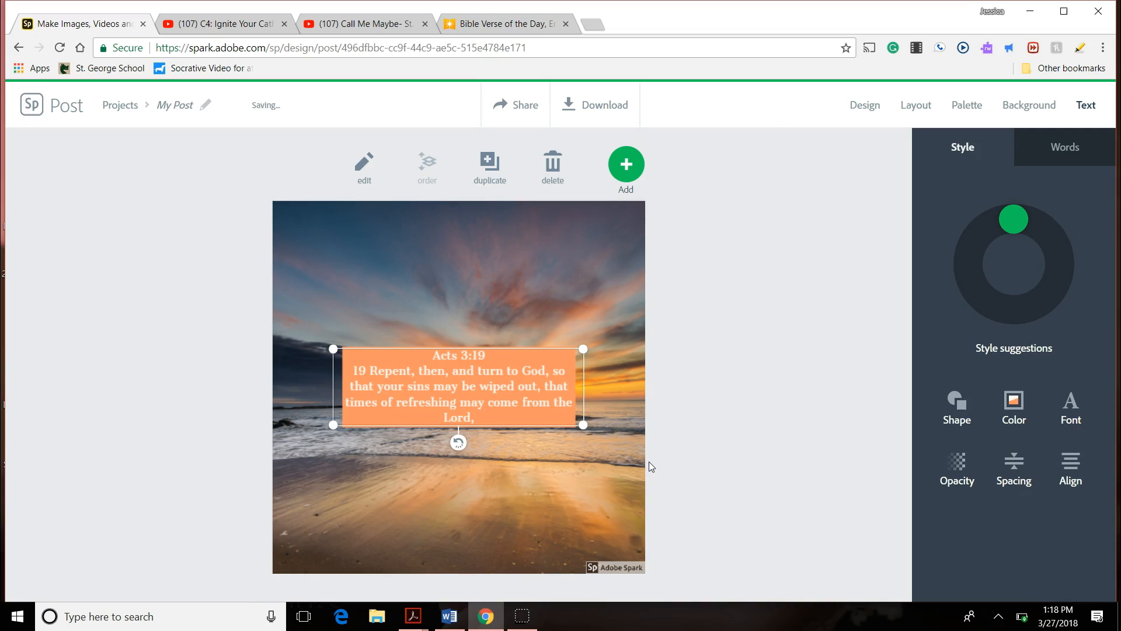
click(768, 383)
click(944, 212)
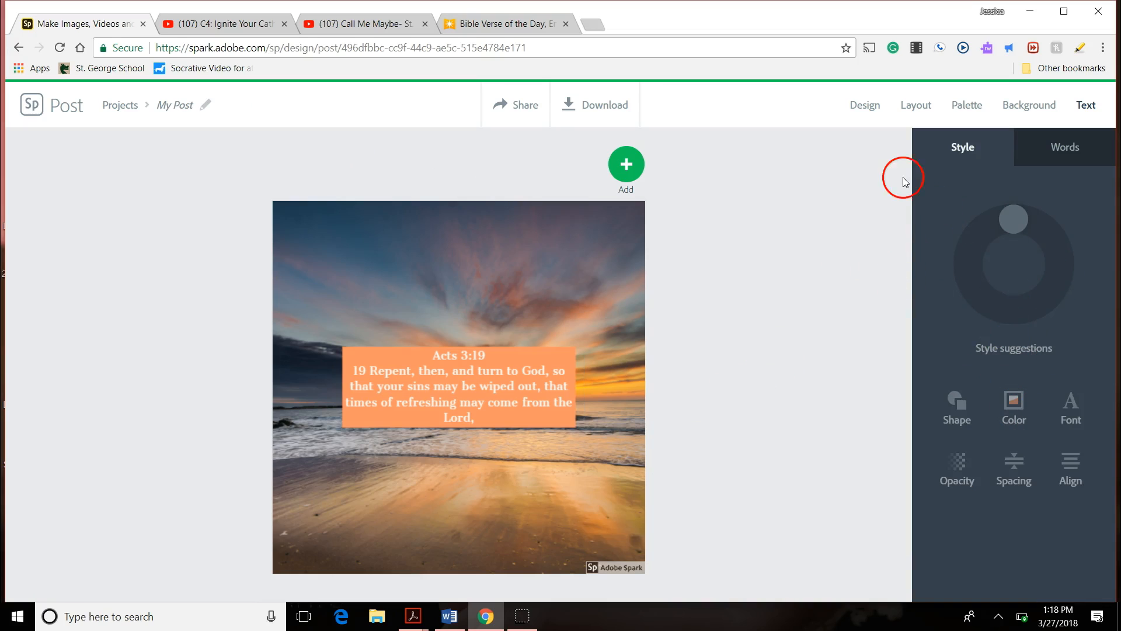
Try the suggested design filters on the post and apply the handwritten-script one with the sleeping cat sample.
click(875, 118)
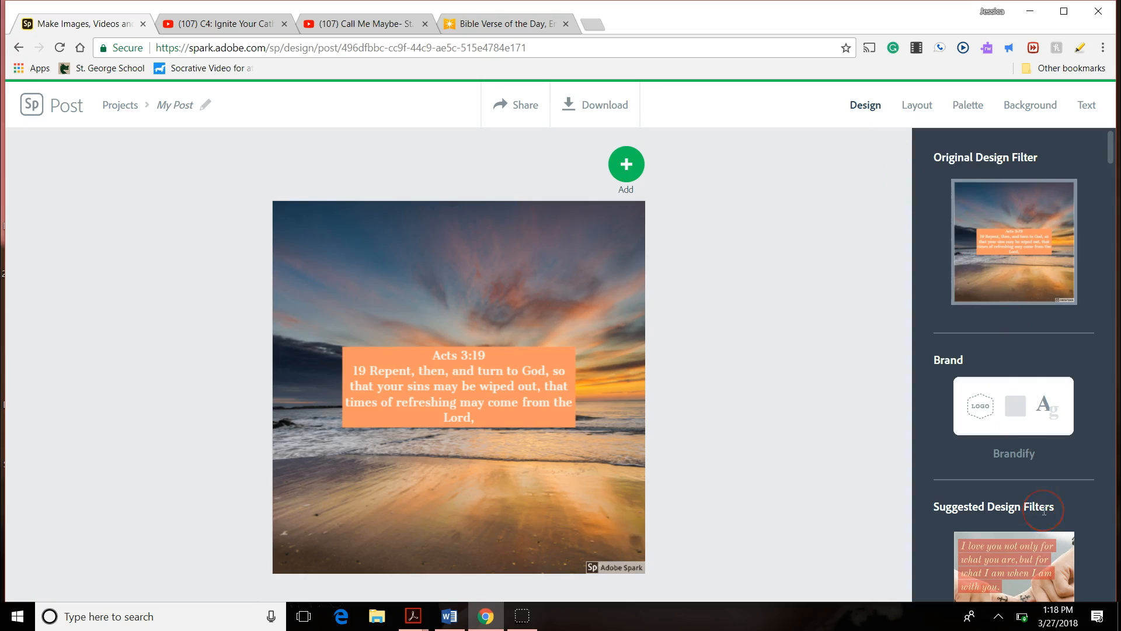
scroll(1043, 509, down, 2)
click(1033, 494)
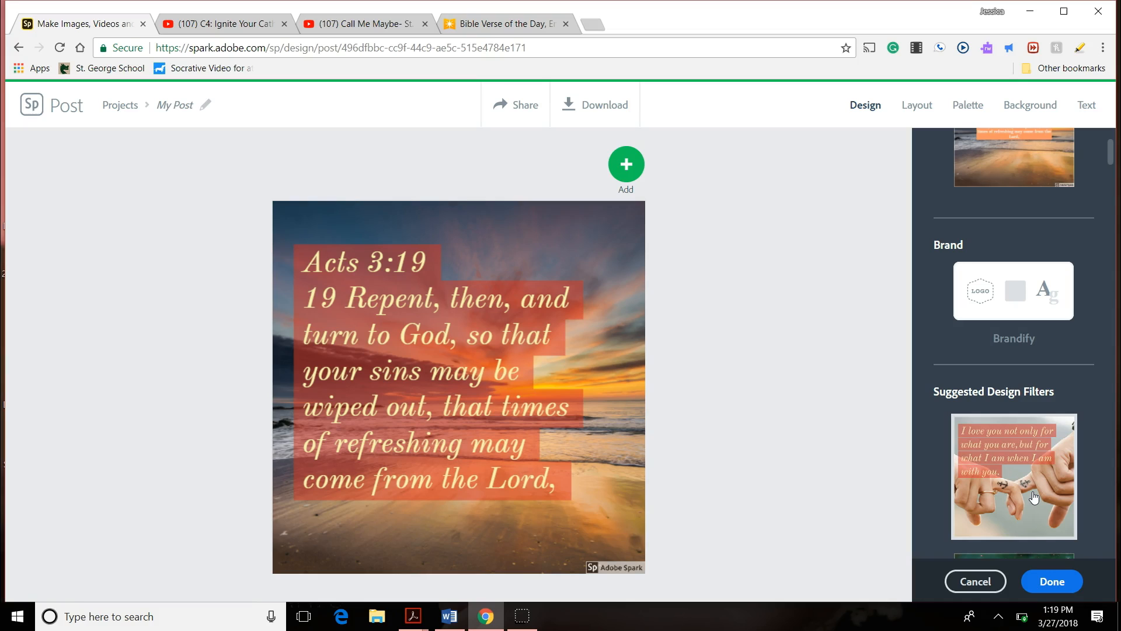
scroll(1034, 497, down, 3)
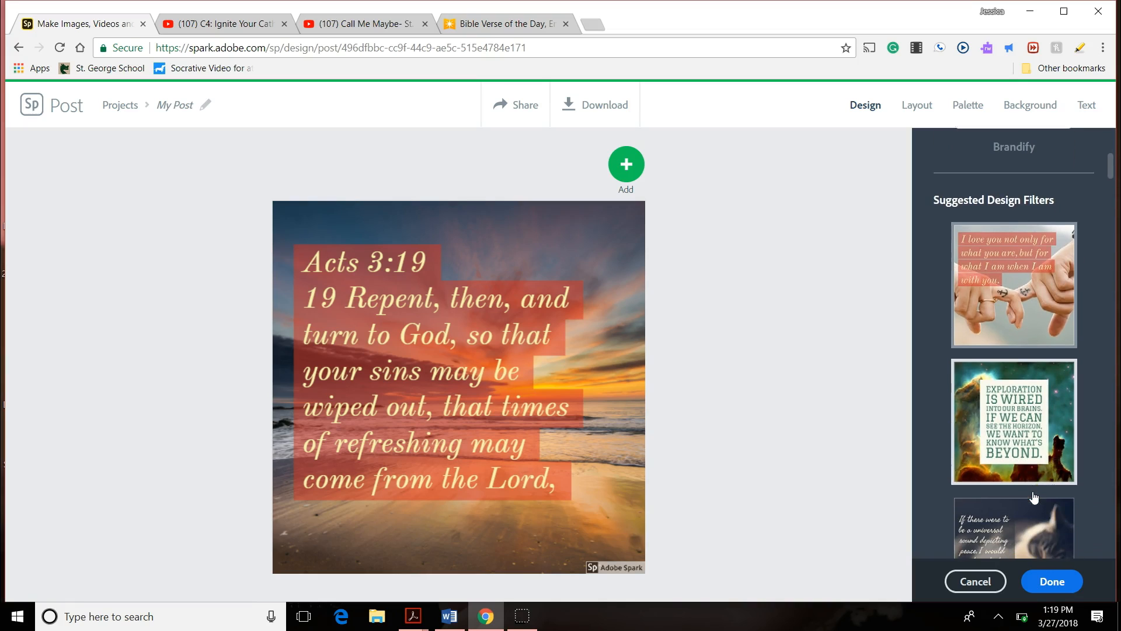
click(1028, 453)
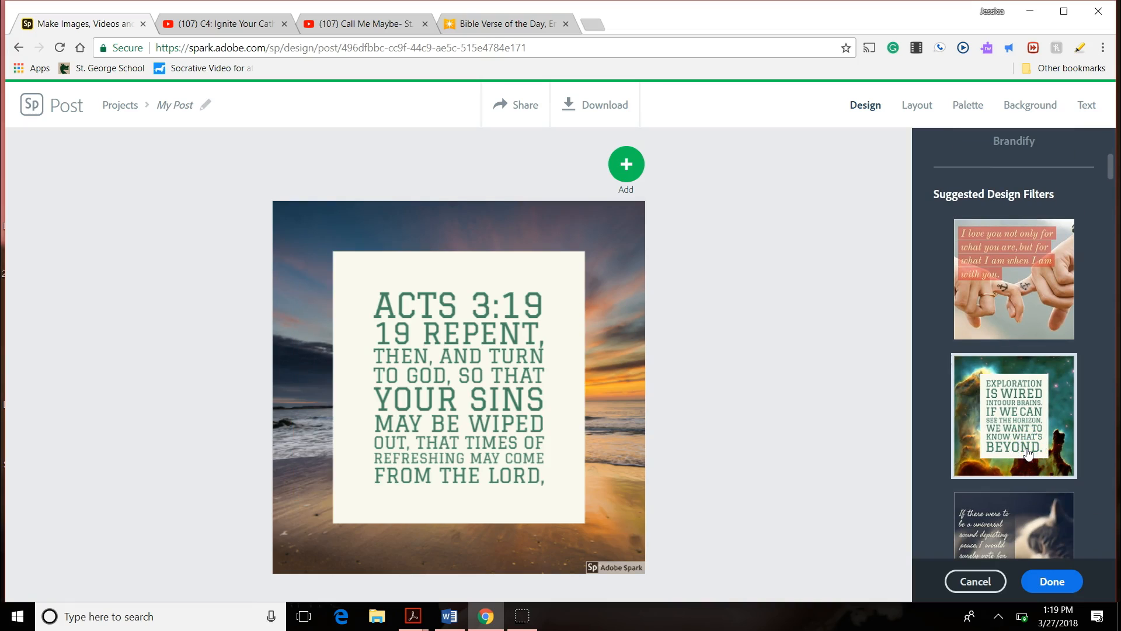
click(1026, 528)
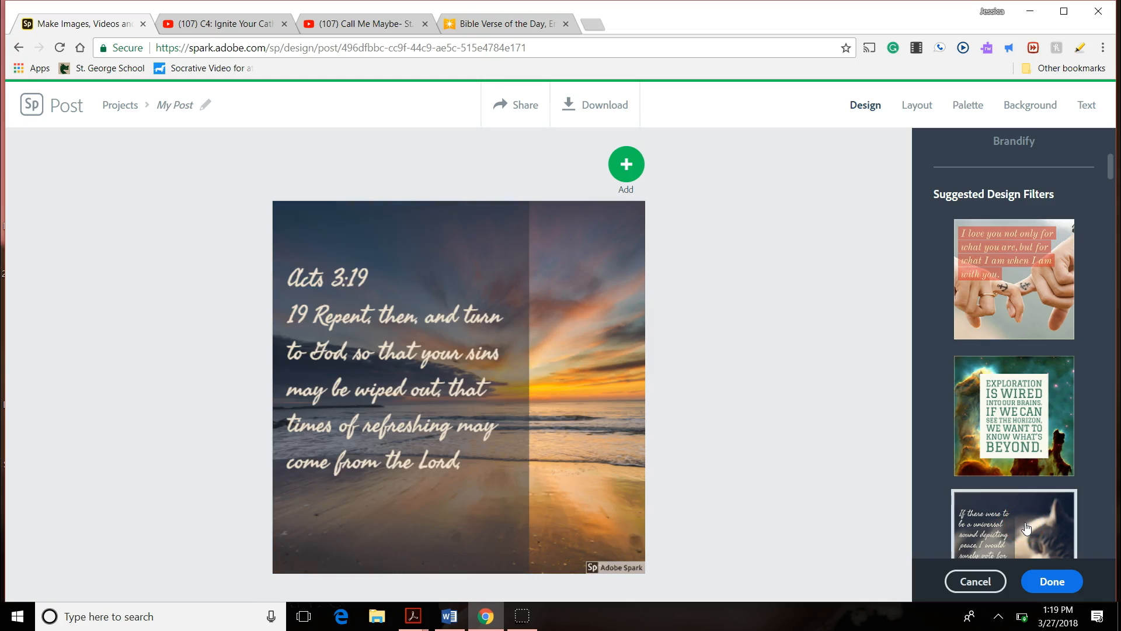
click(1049, 582)
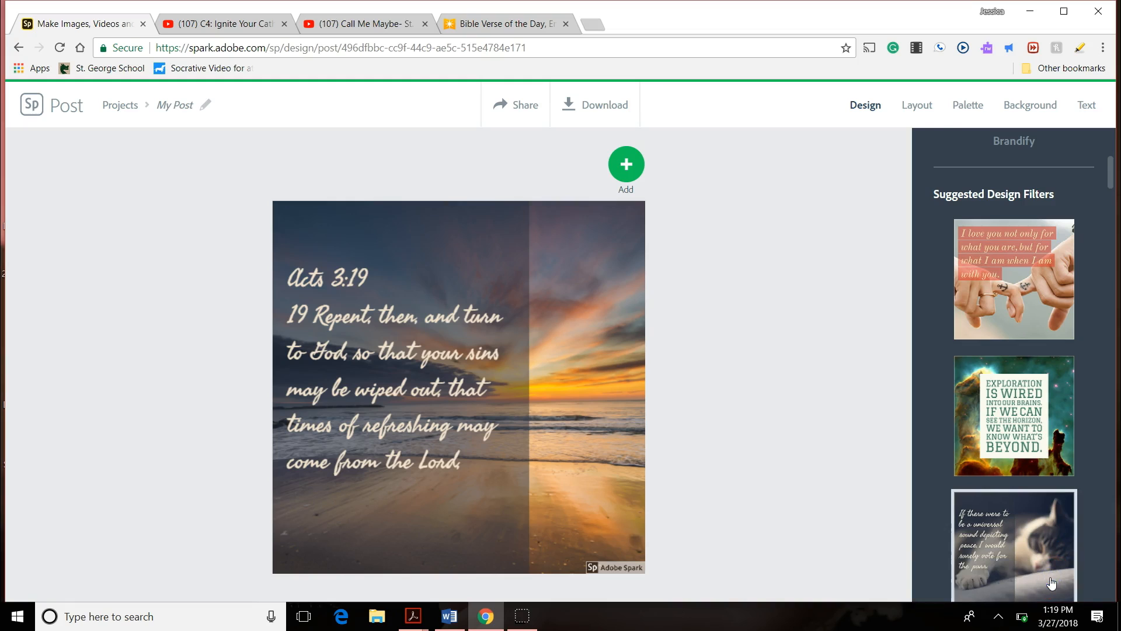
Try the suggested two-cell layouts with the verse below, beside and above the photo, and return to the single-cell layout.
click(926, 113)
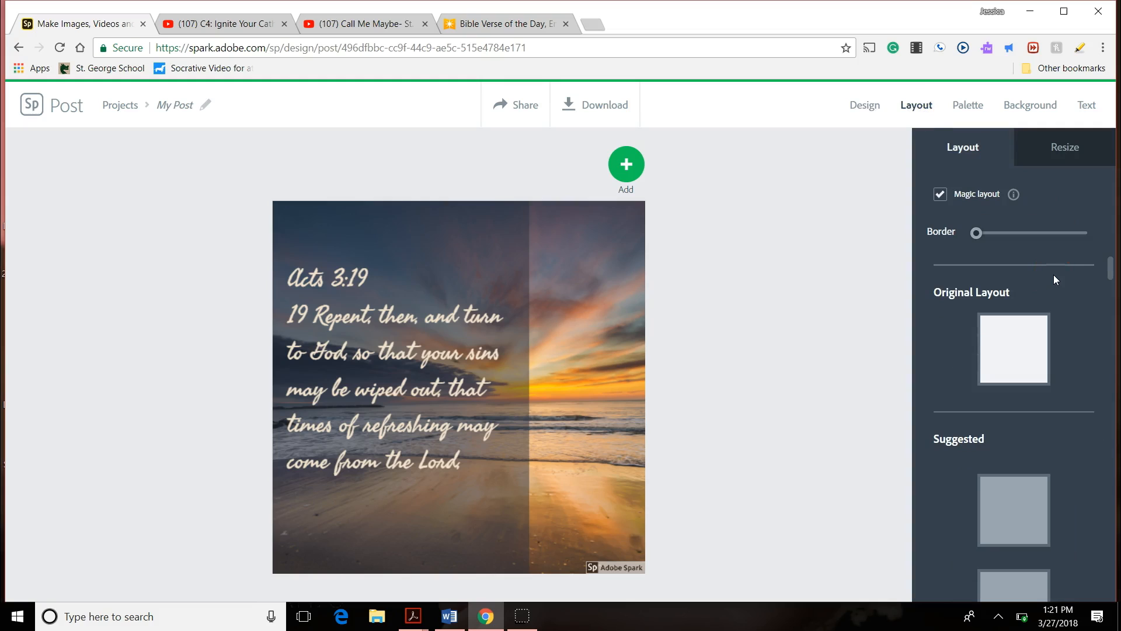
scroll(1054, 276, down, 2)
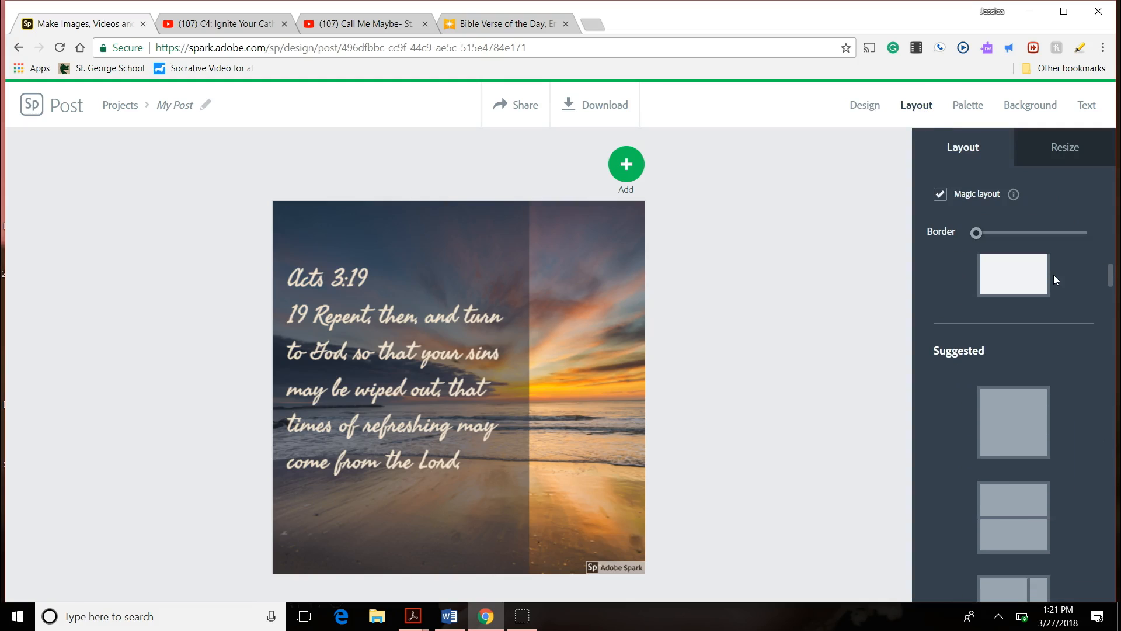
click(993, 402)
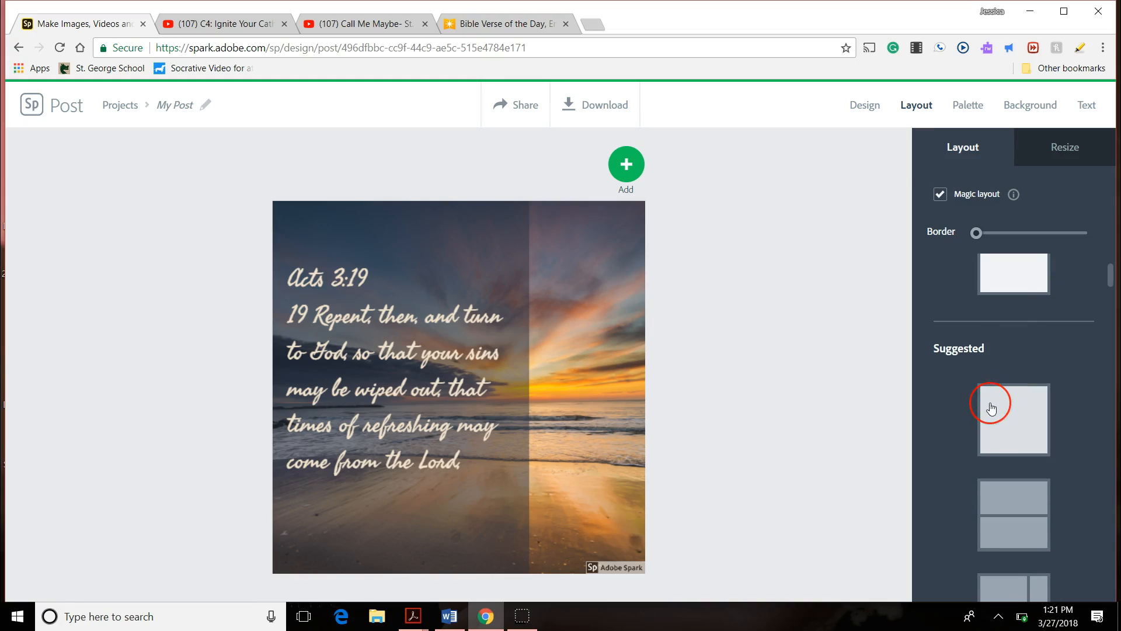
click(996, 480)
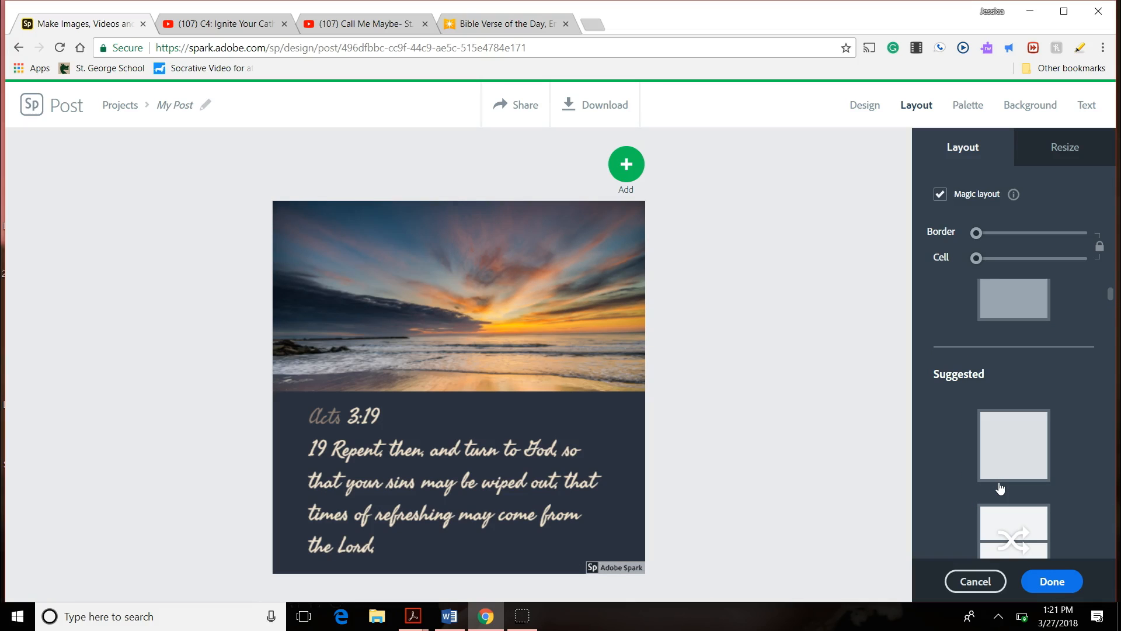
scroll(1000, 488, down, 2)
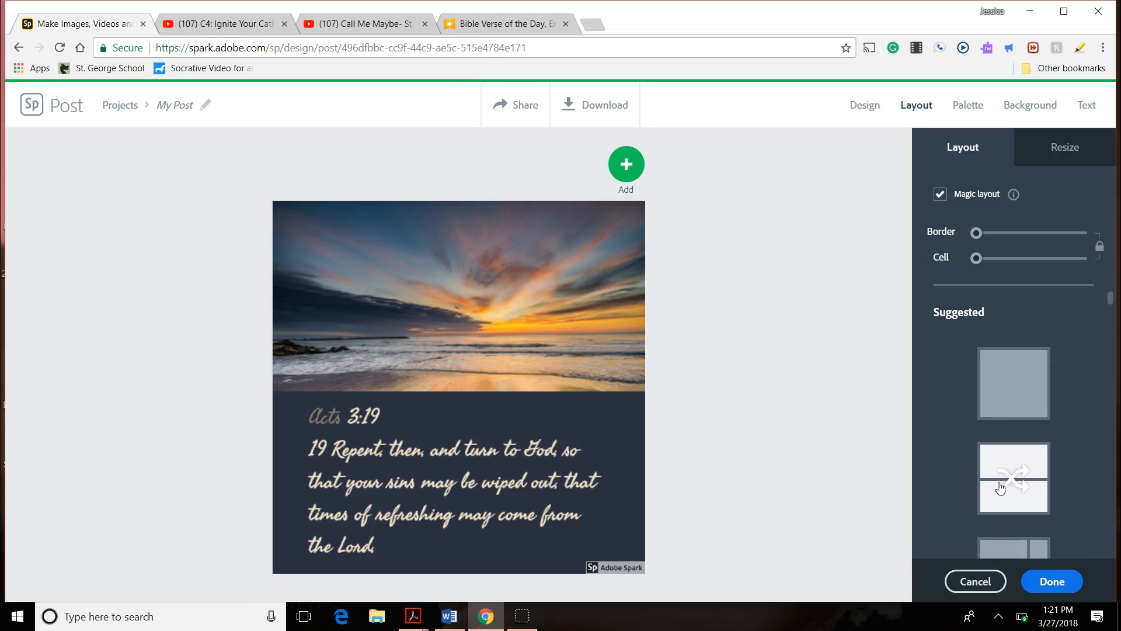
scroll(1000, 488, down, 1)
click(1000, 487)
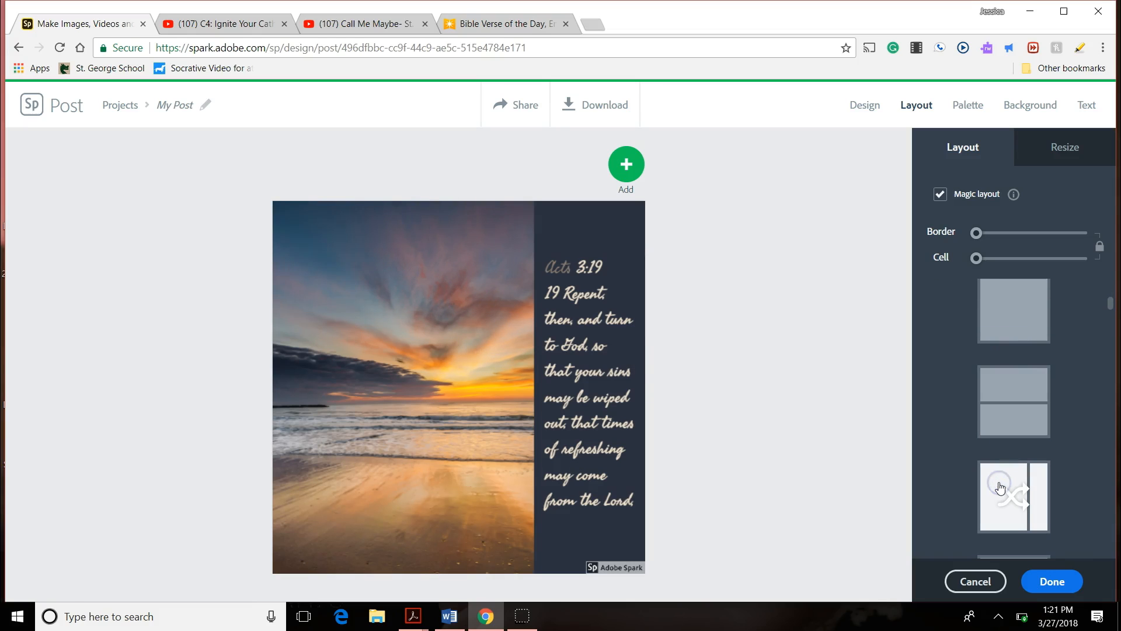
scroll(1000, 488, down, 2)
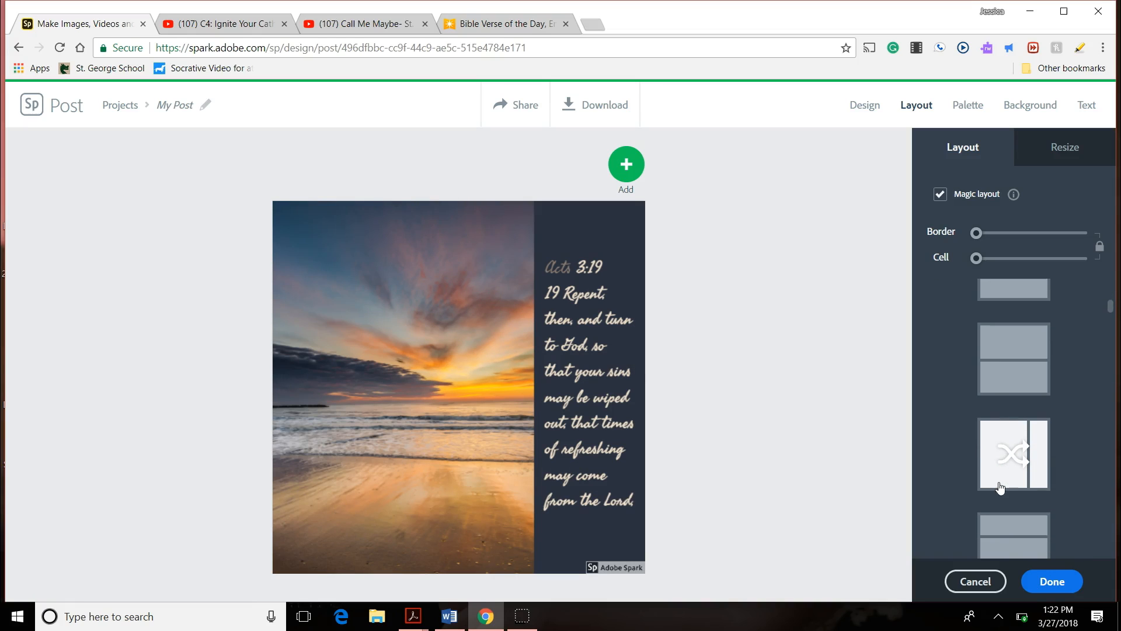
scroll(1000, 488, down, 1)
click(998, 490)
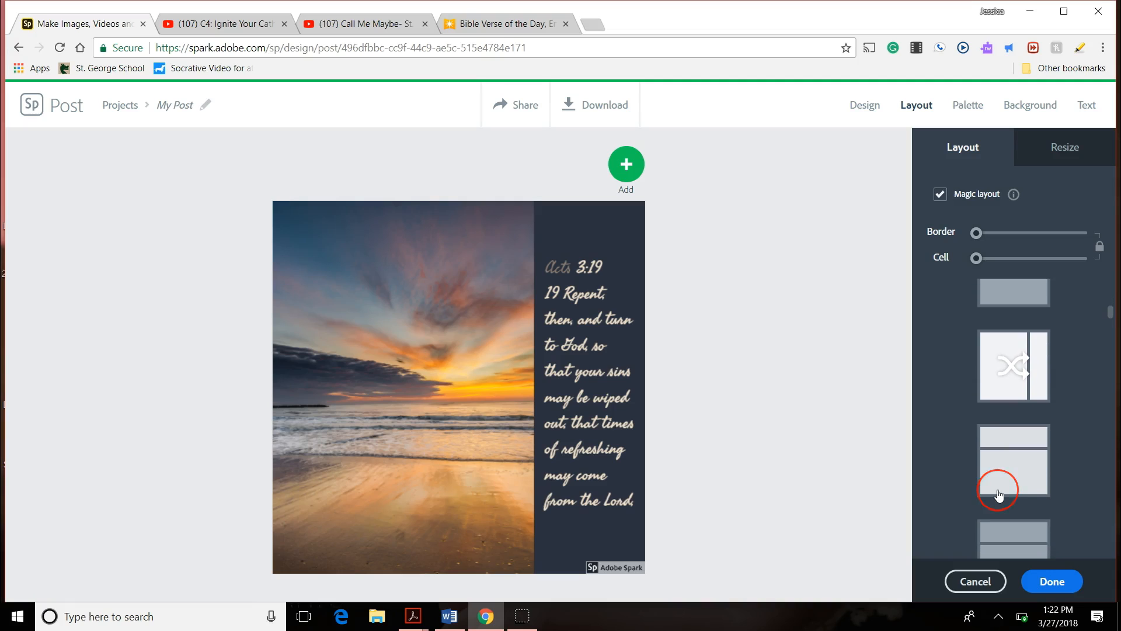
click(1029, 376)
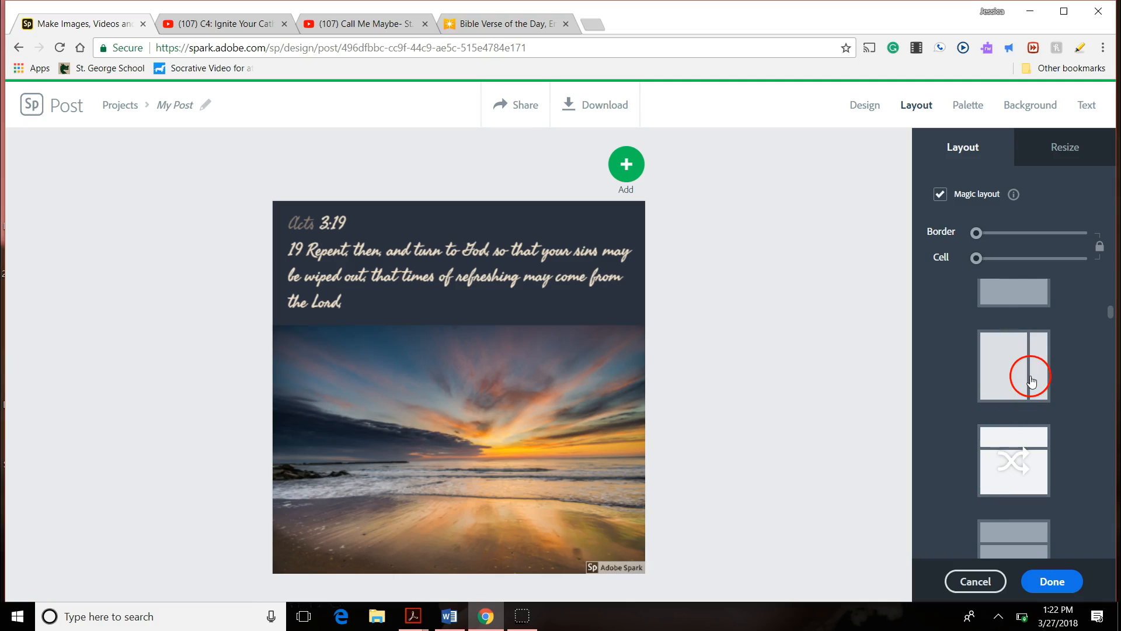
scroll(1029, 379, up, 4)
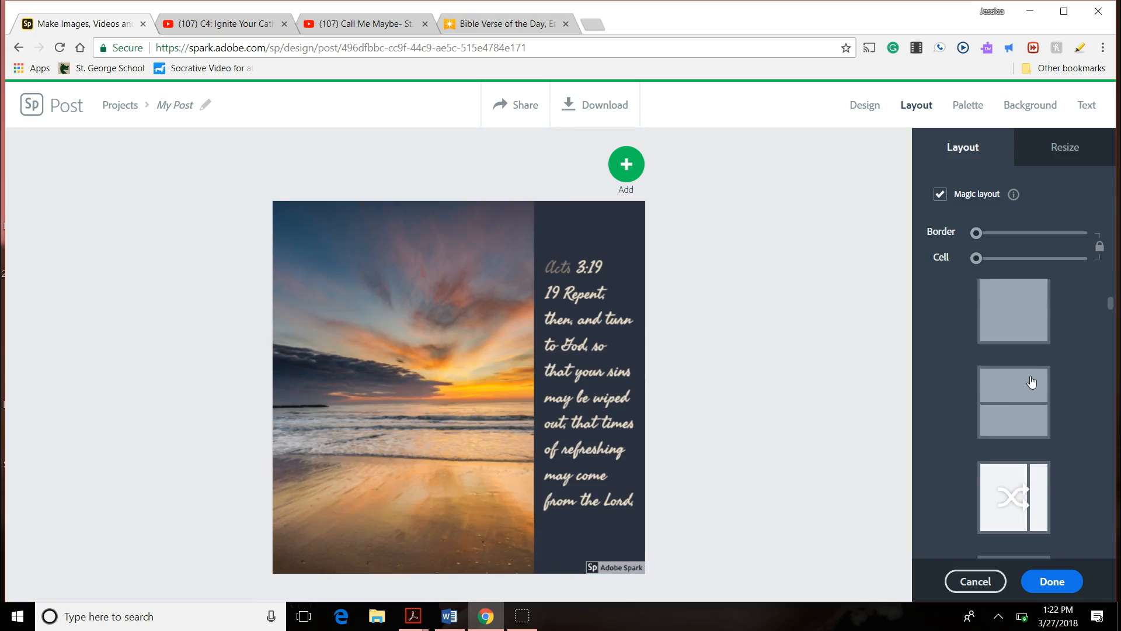
click(1031, 397)
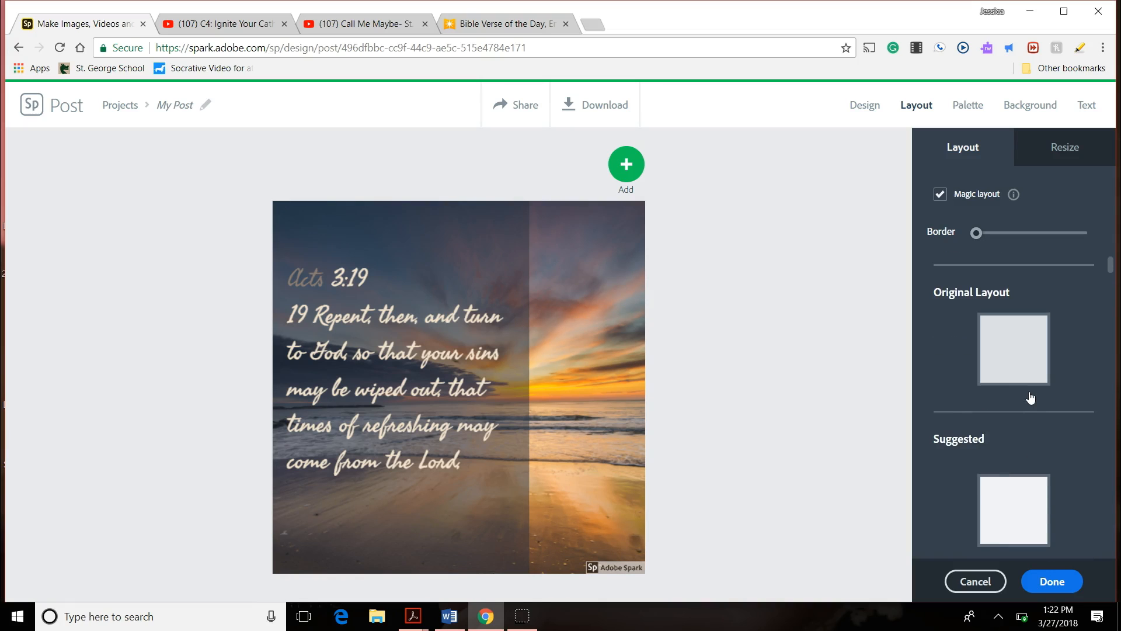
Try several decorative palettes on the post and apply the one running from pale peach through teal and blue to purple.
click(980, 115)
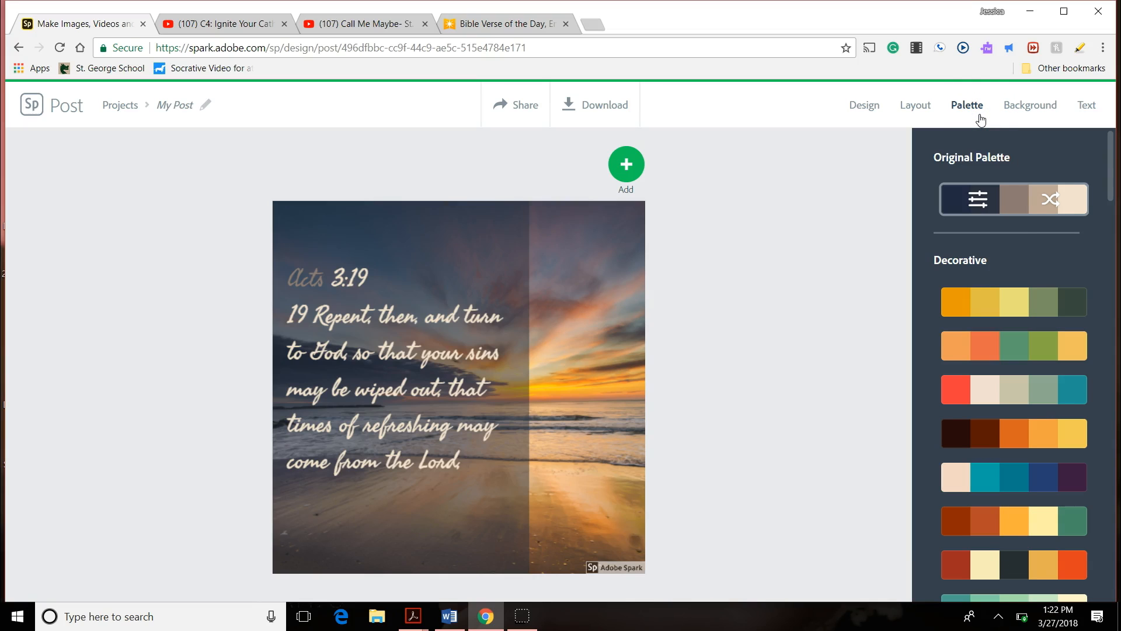
click(1004, 356)
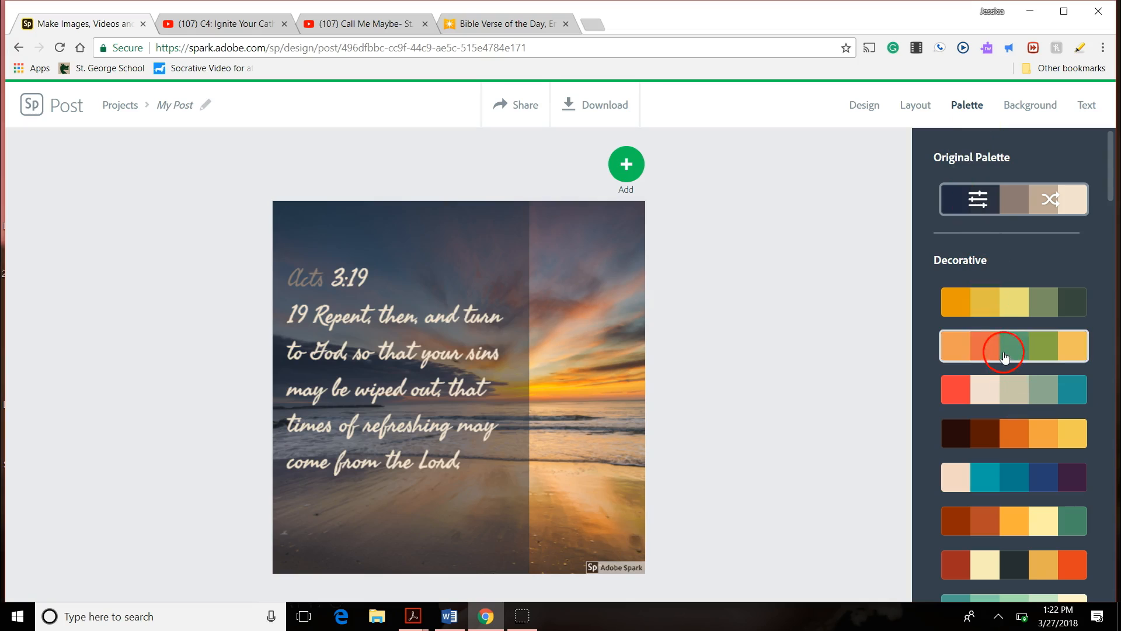
click(1006, 388)
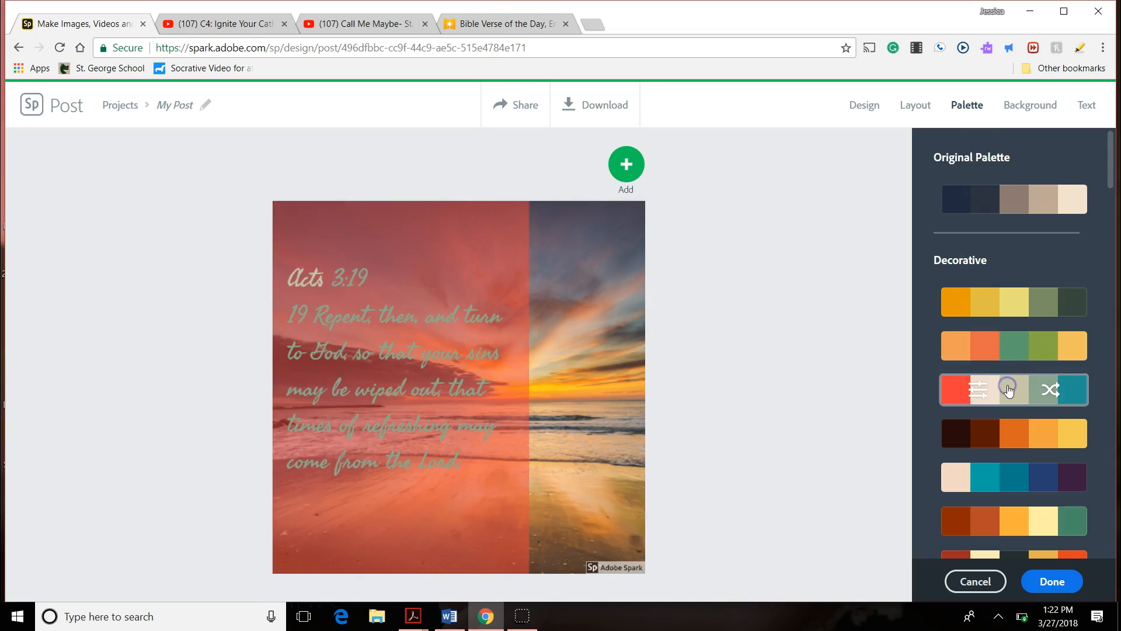
click(998, 470)
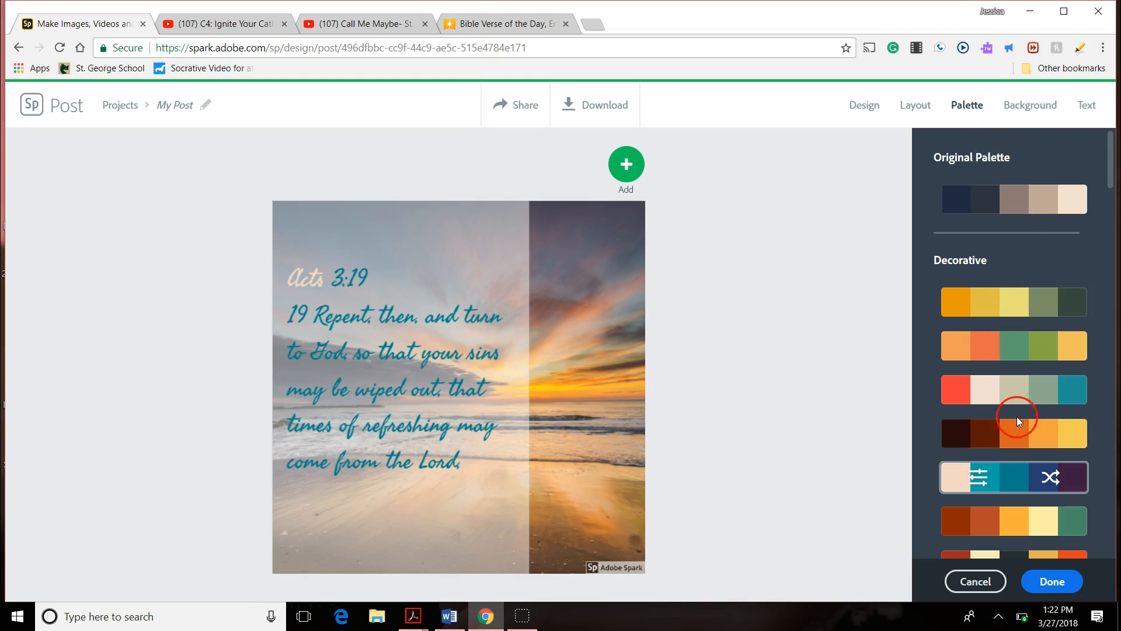
click(1035, 581)
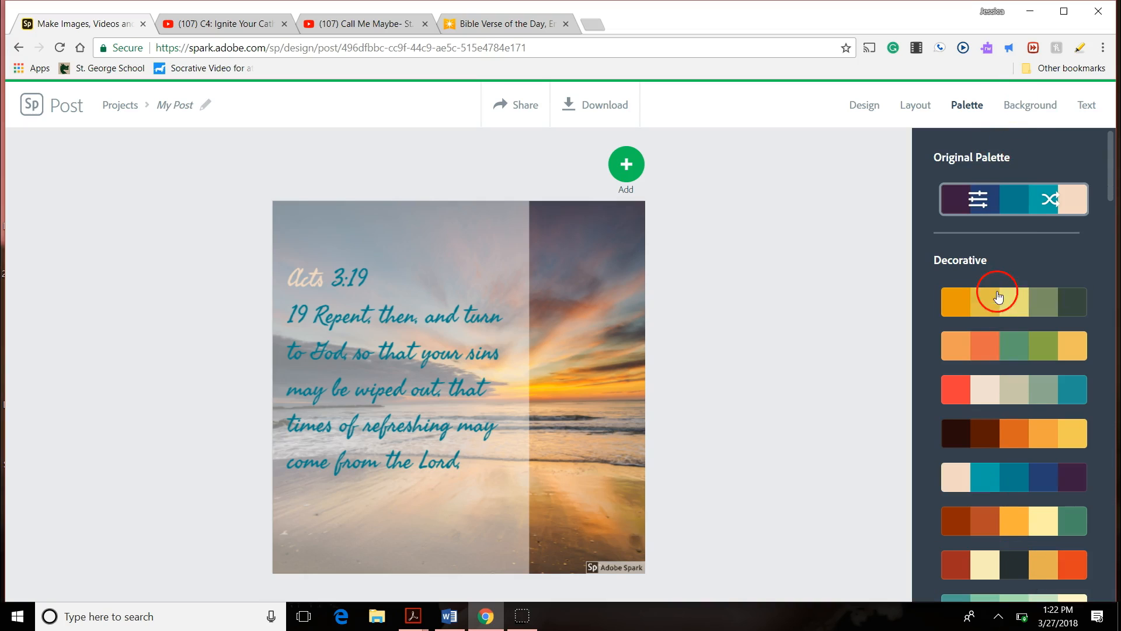
Try the Shiro and Montlake filters on the background photo and apply the Magnolia filter.
click(1024, 108)
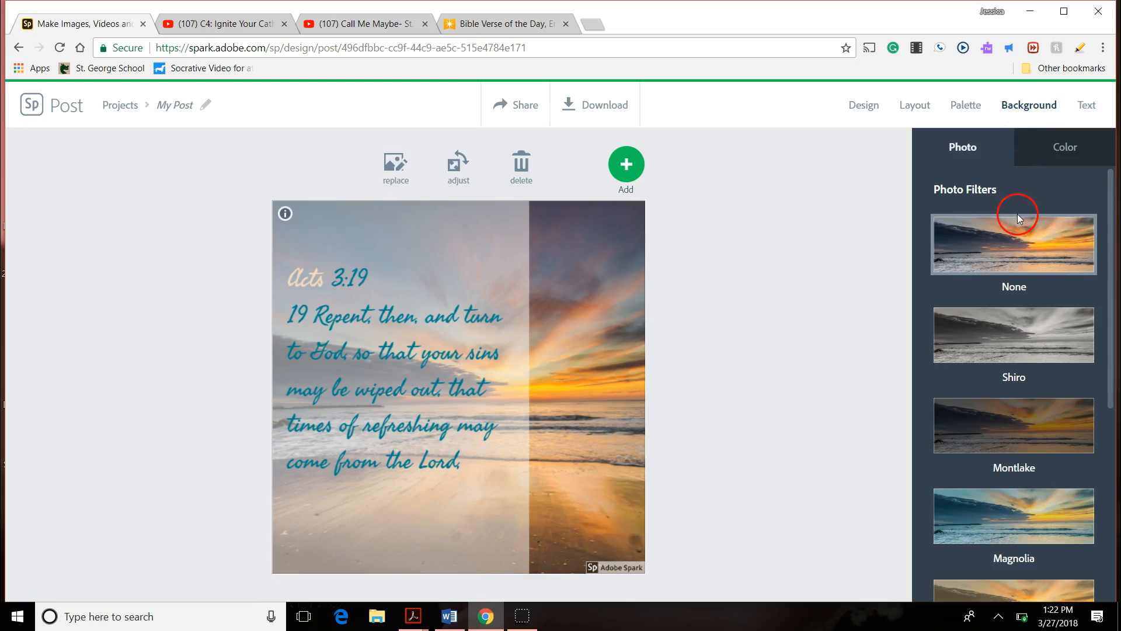
click(1028, 334)
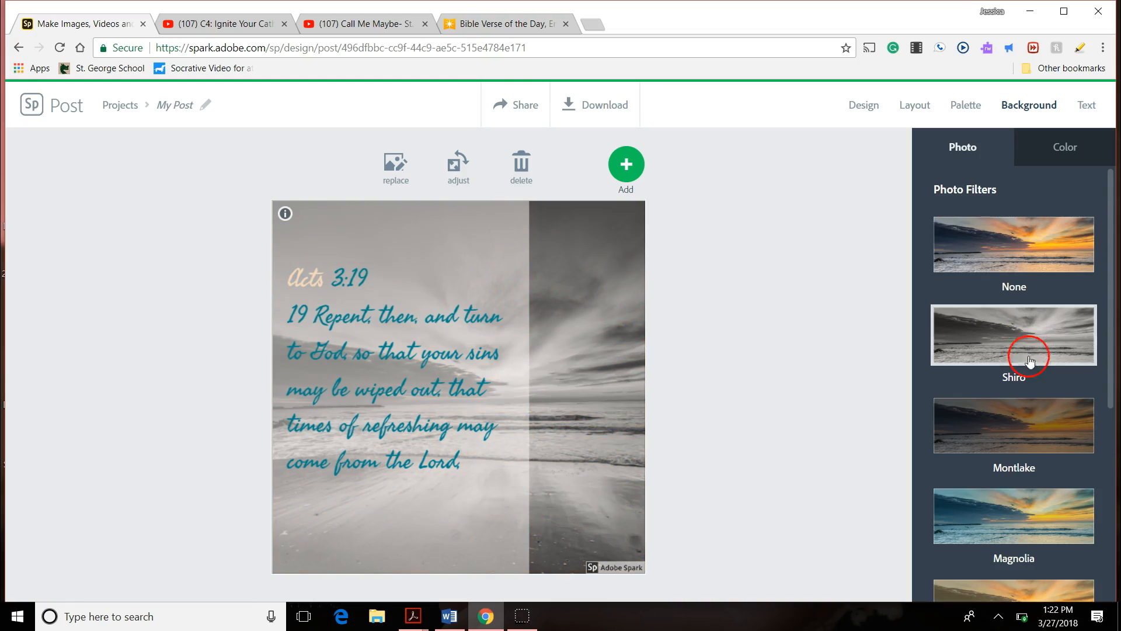
click(1034, 416)
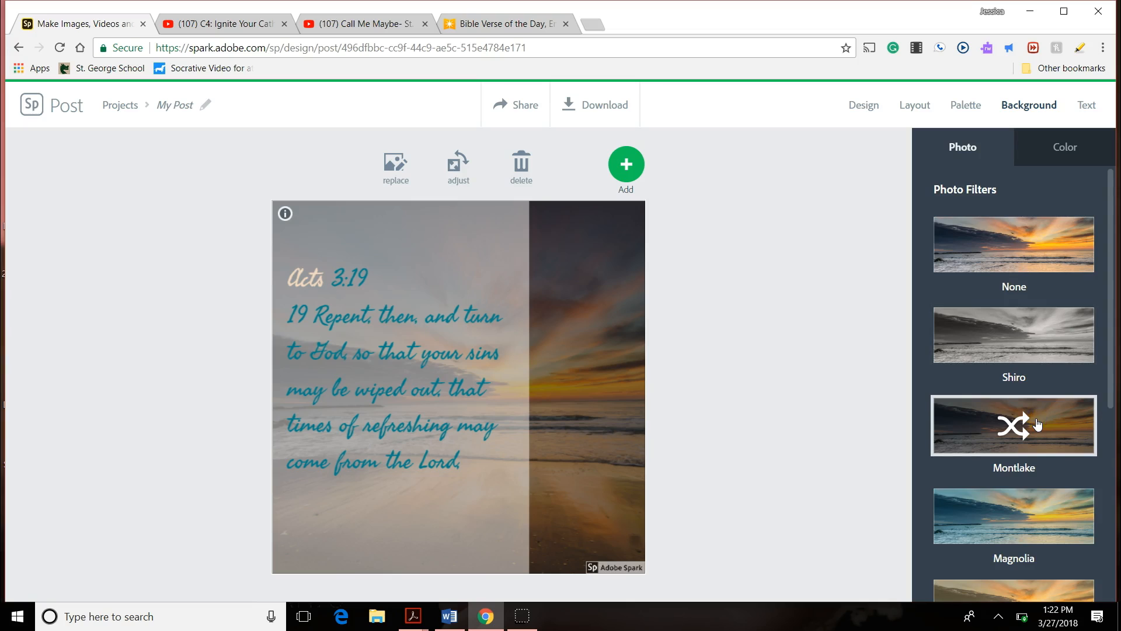
click(1072, 534)
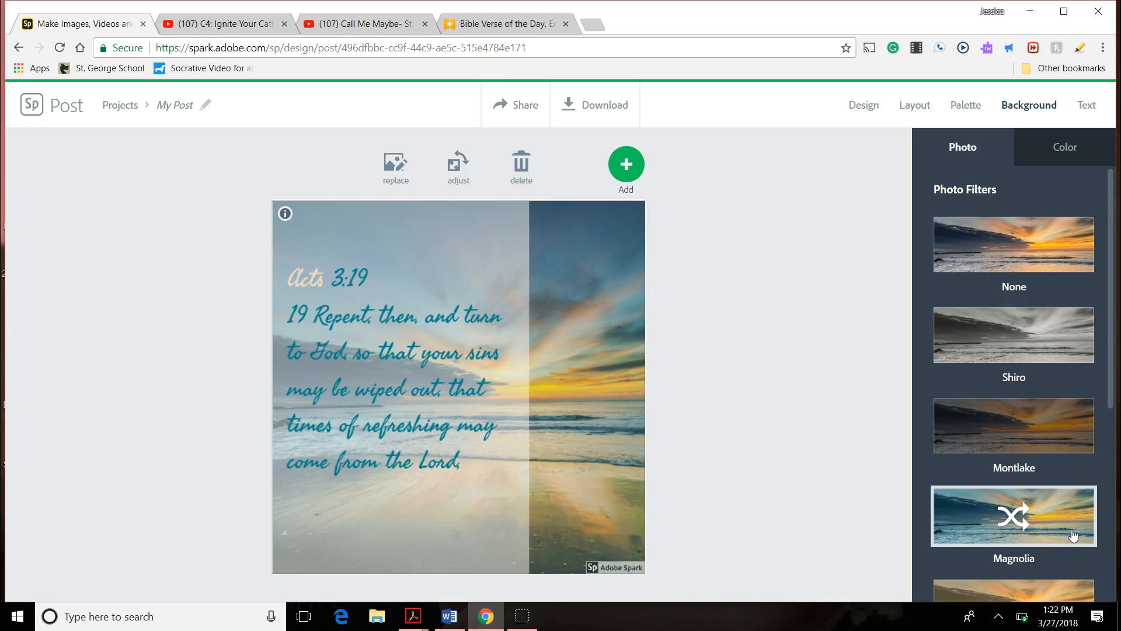
Try the basic circle shape behind the verse text and apply the basic shadowed-letter text effect without a backing shape.
click(1081, 115)
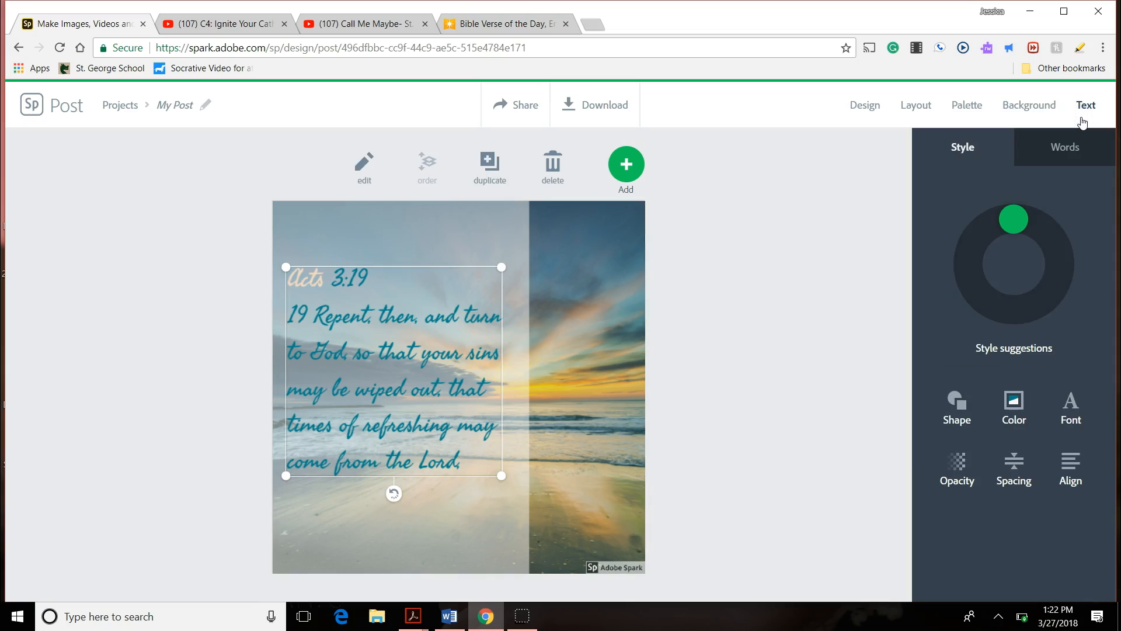
click(956, 401)
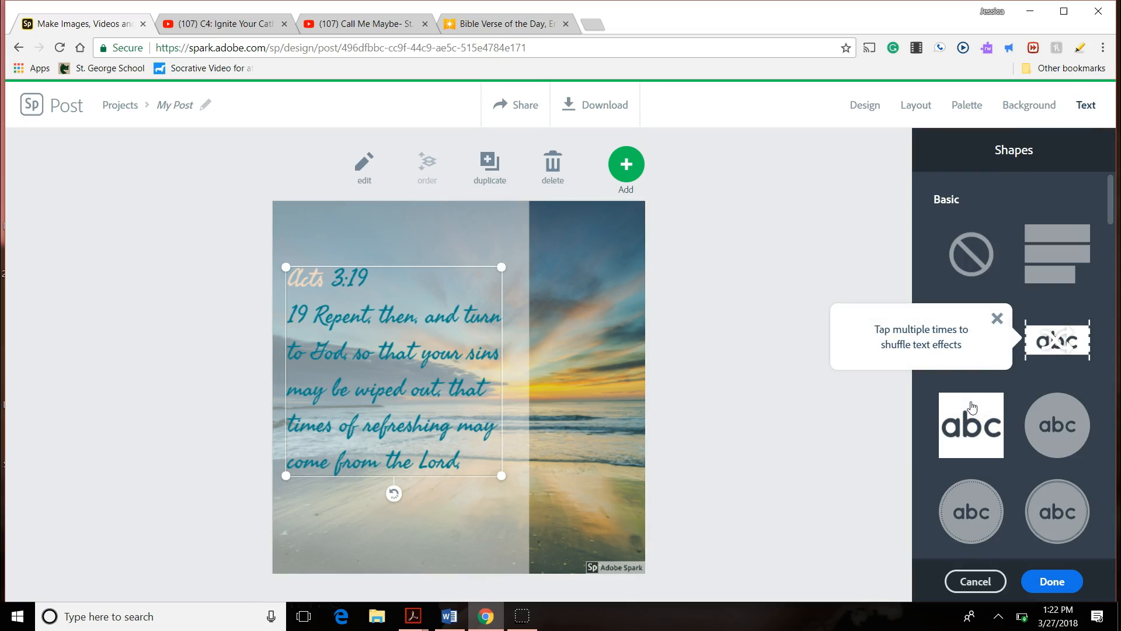
click(1069, 428)
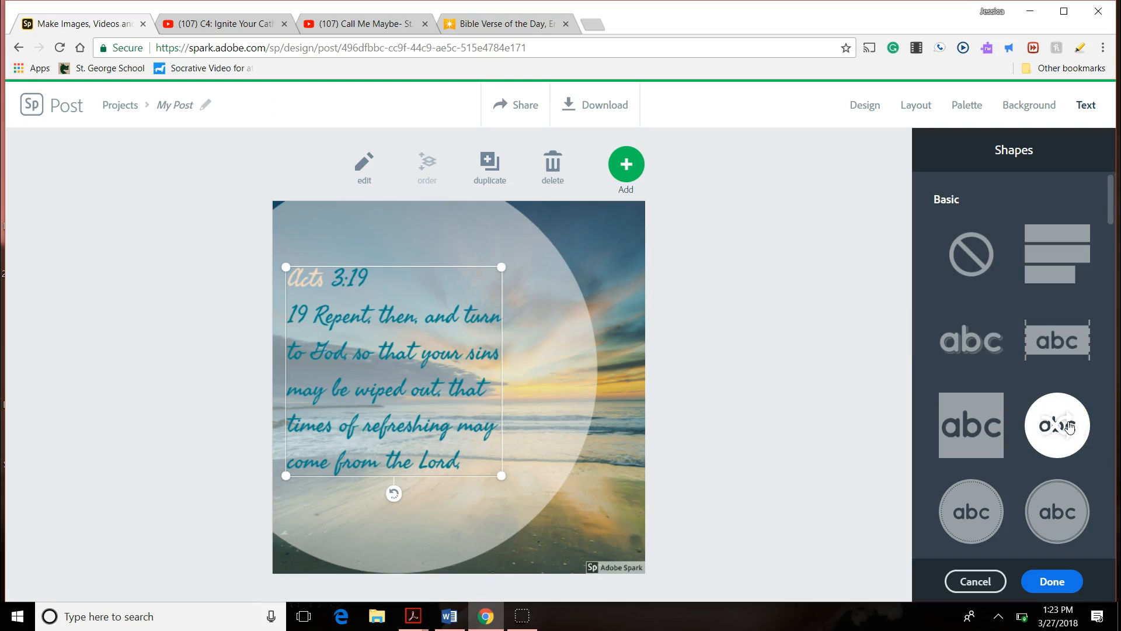
click(983, 349)
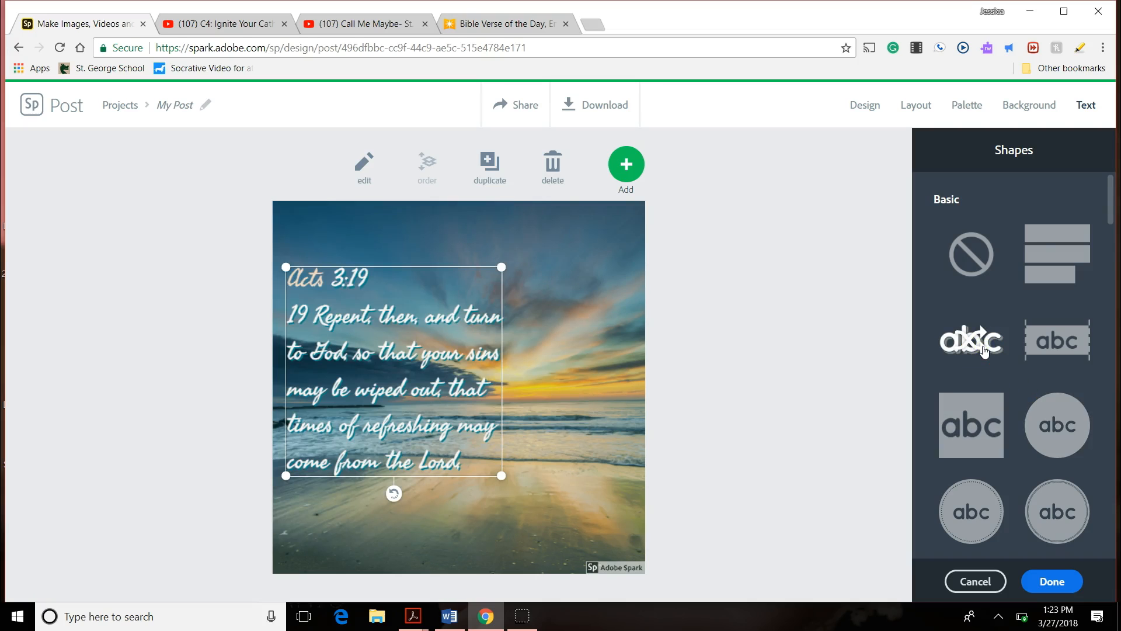
click(1051, 598)
click(1052, 587)
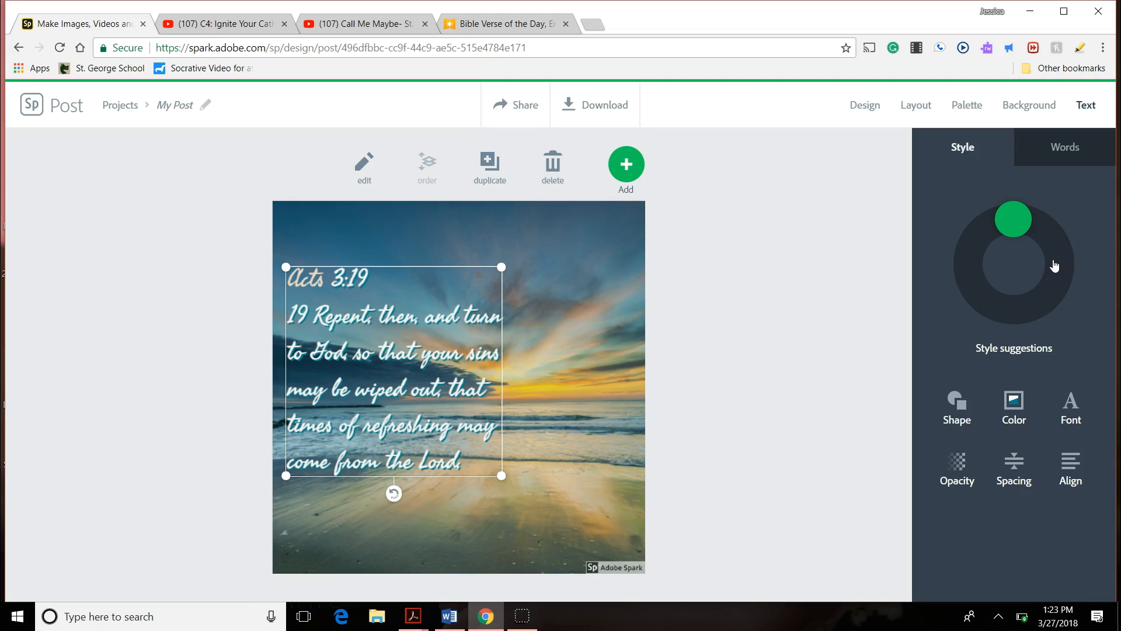
View the post's sharing options, close them without sharing, and download the post as a JPG image.
click(523, 105)
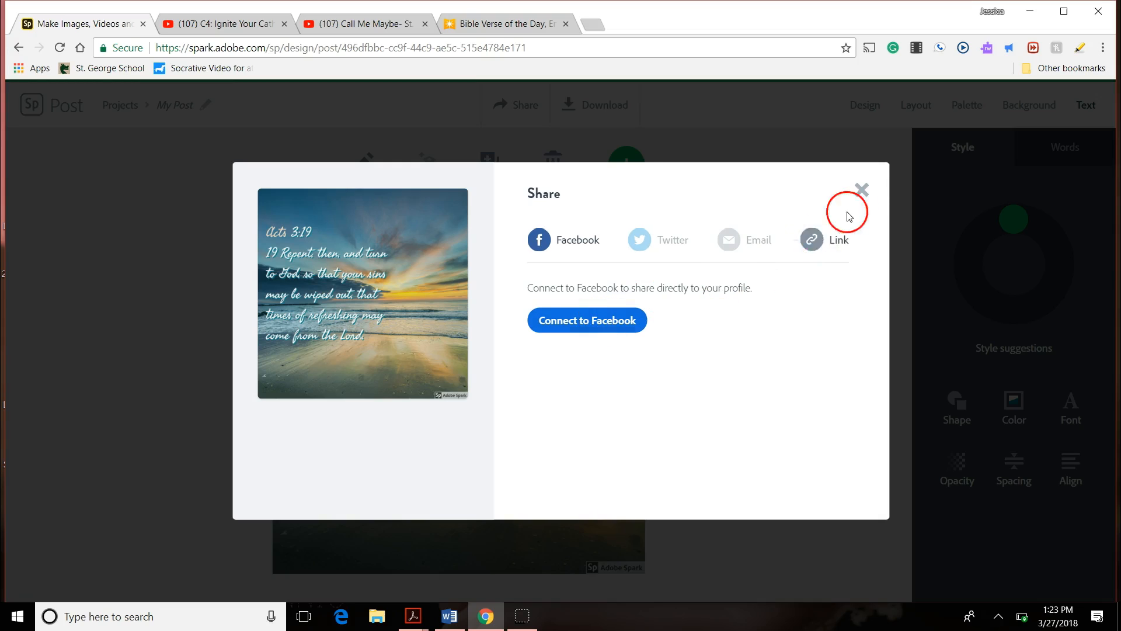
click(863, 188)
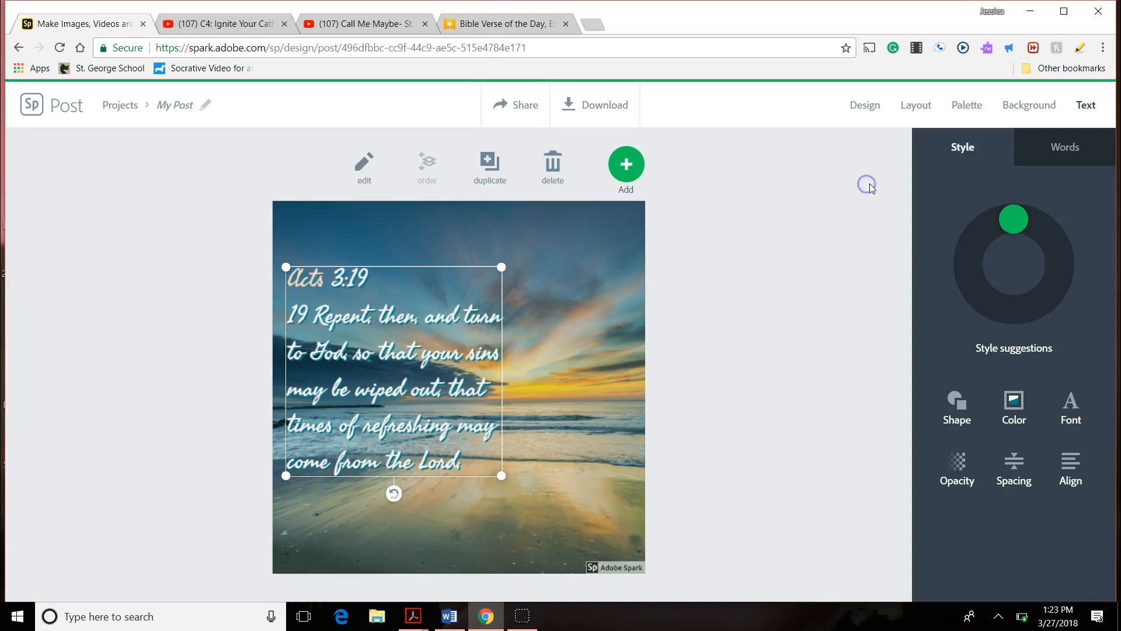
click(584, 108)
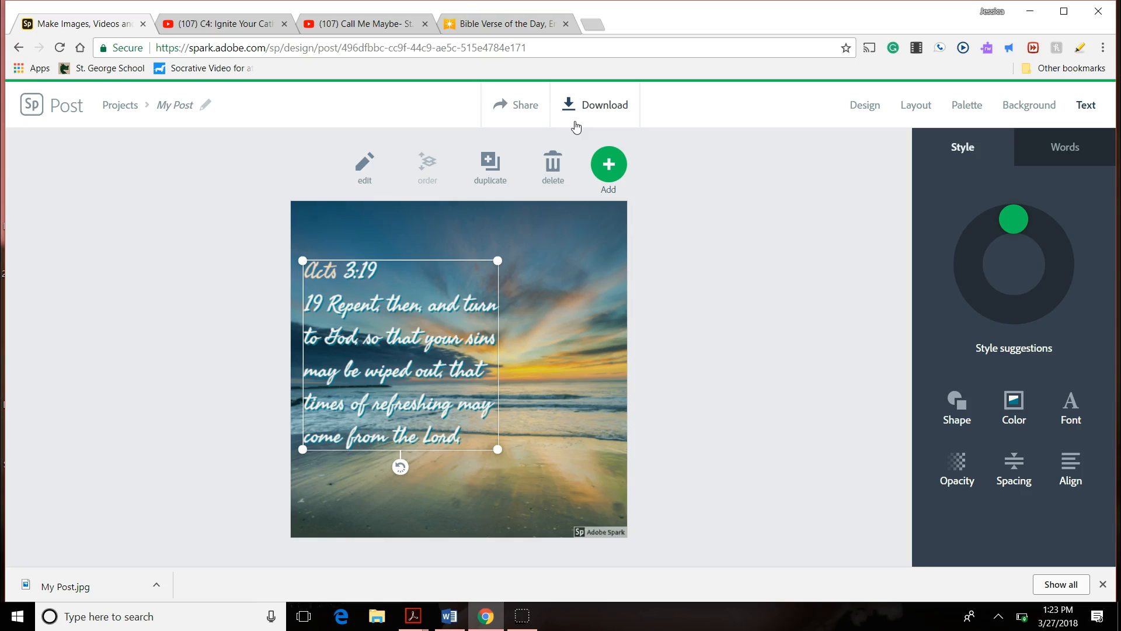
Return to the Projects overview and look through the saved post, page and video projects.
click(32, 108)
click(119, 280)
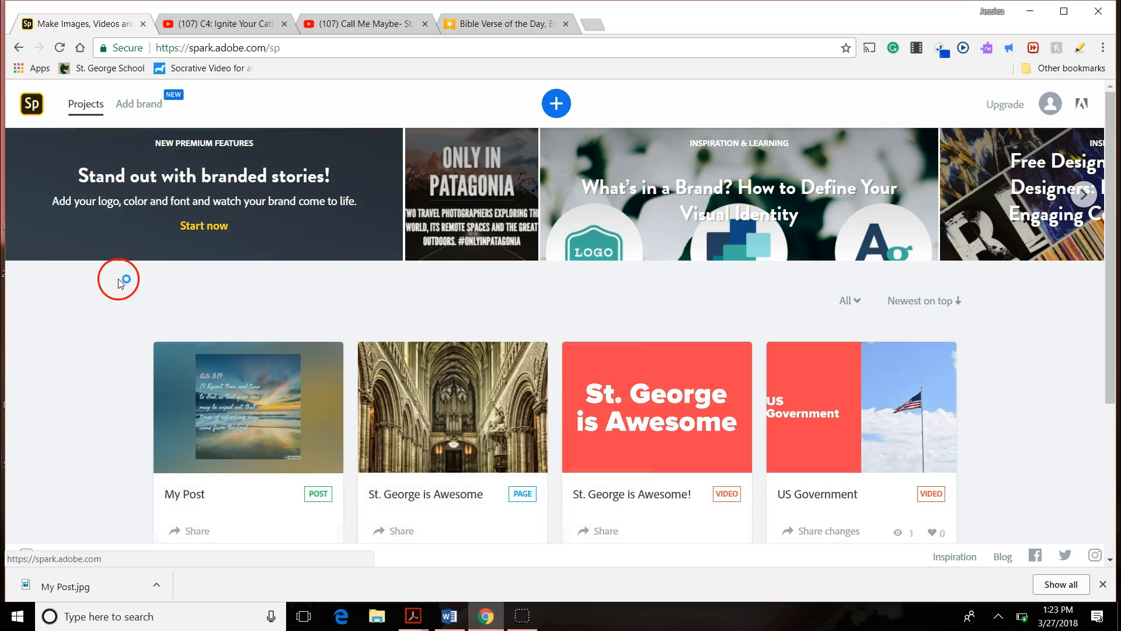
scroll(119, 280, down, 1)
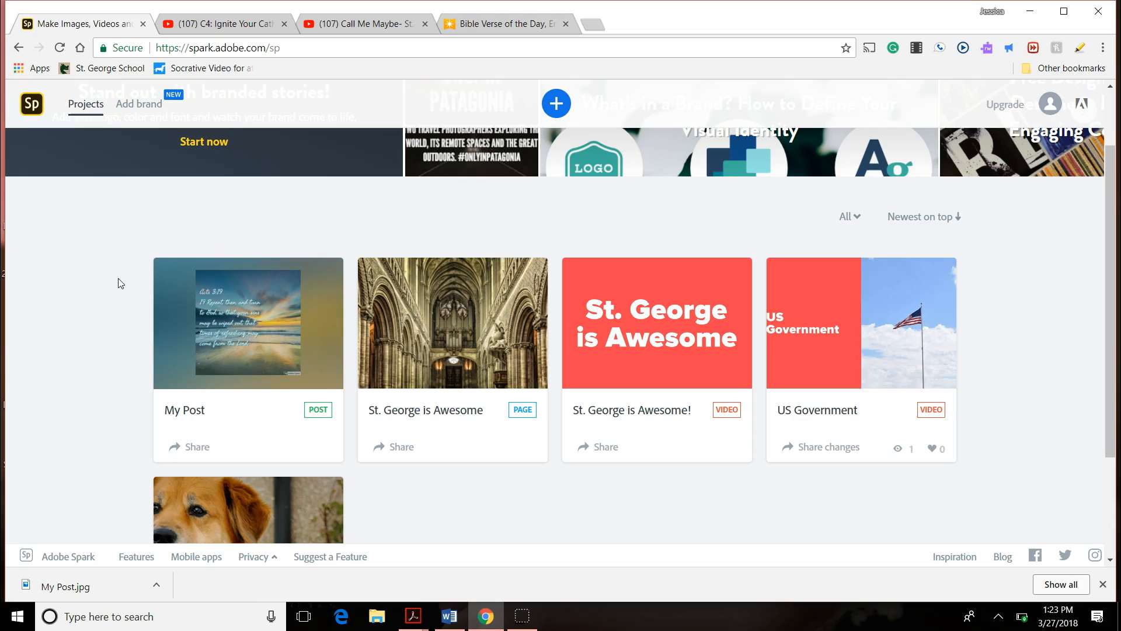
scroll(120, 283, up, 1)
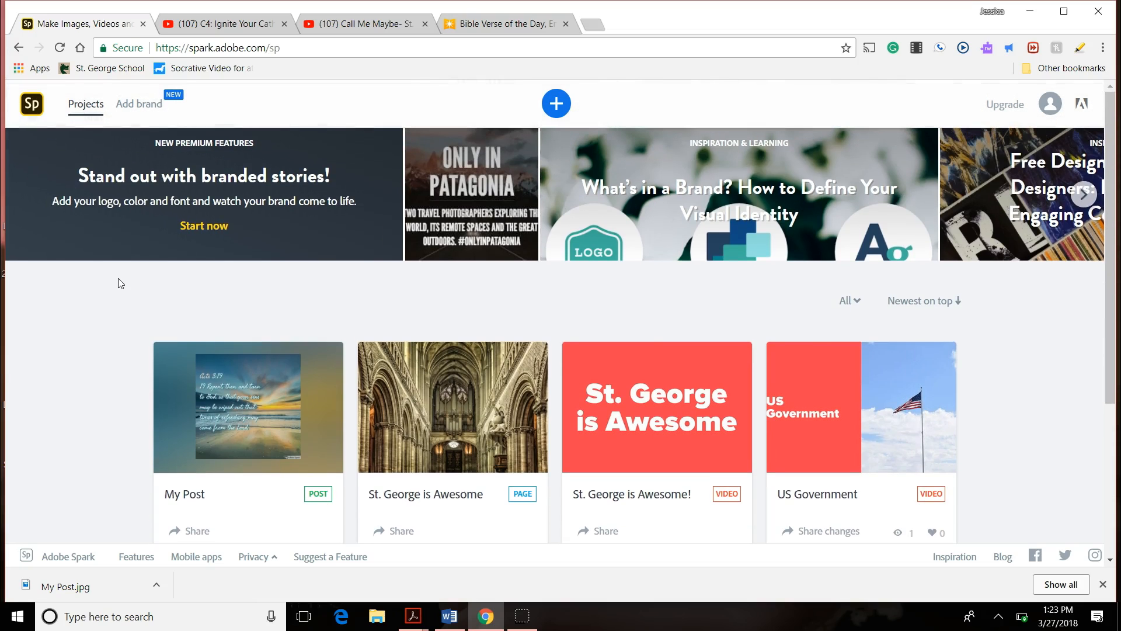